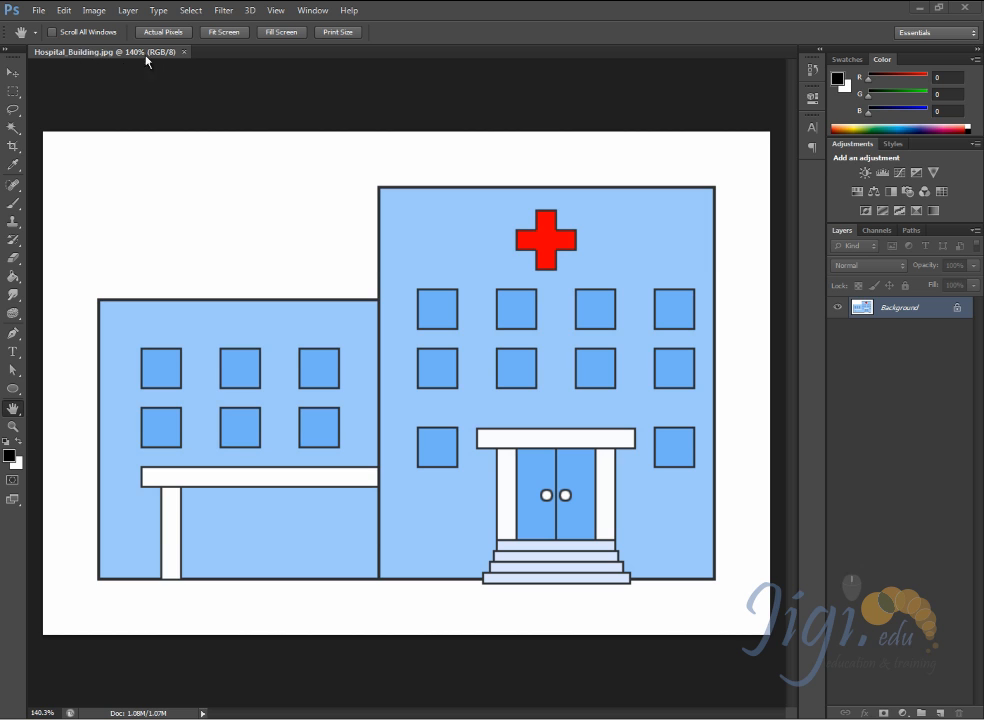
Step: Close Hospital_Building.jpg and create a new 800 x 600 pixel document with the Web preset and a white background
left_click(185, 53)
left_click(38, 10)
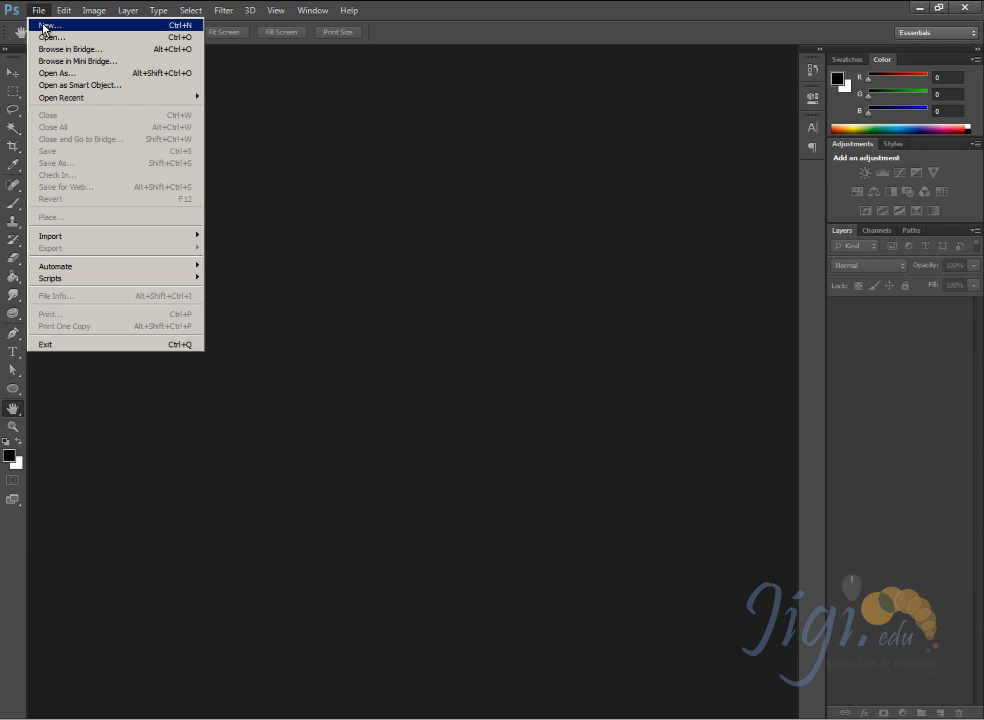
left_click(43, 24)
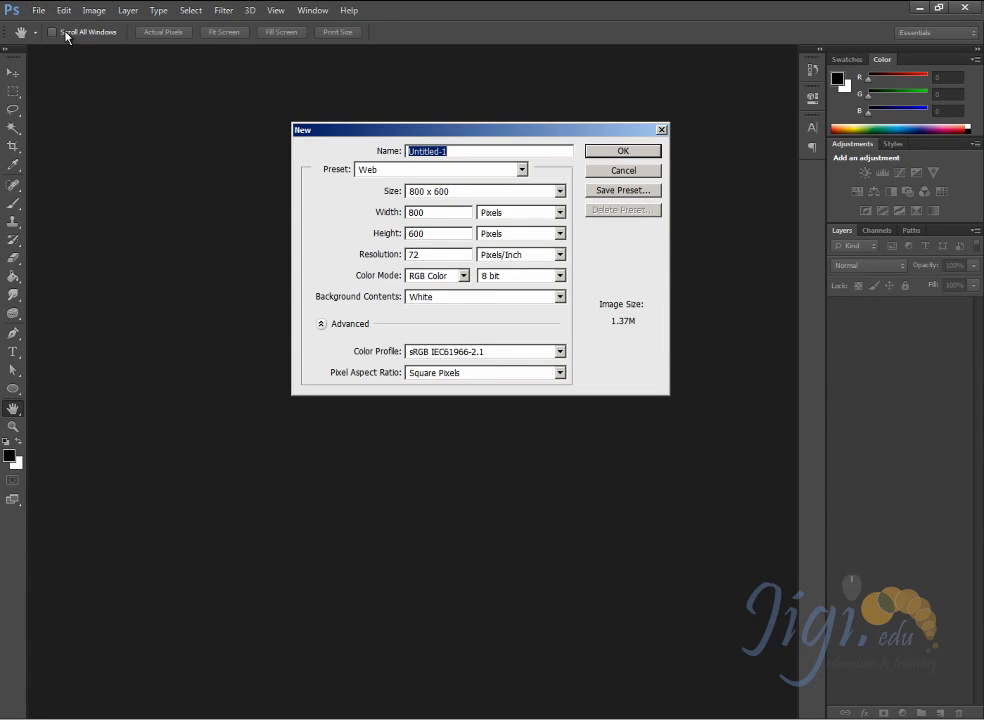
left_click(441, 170)
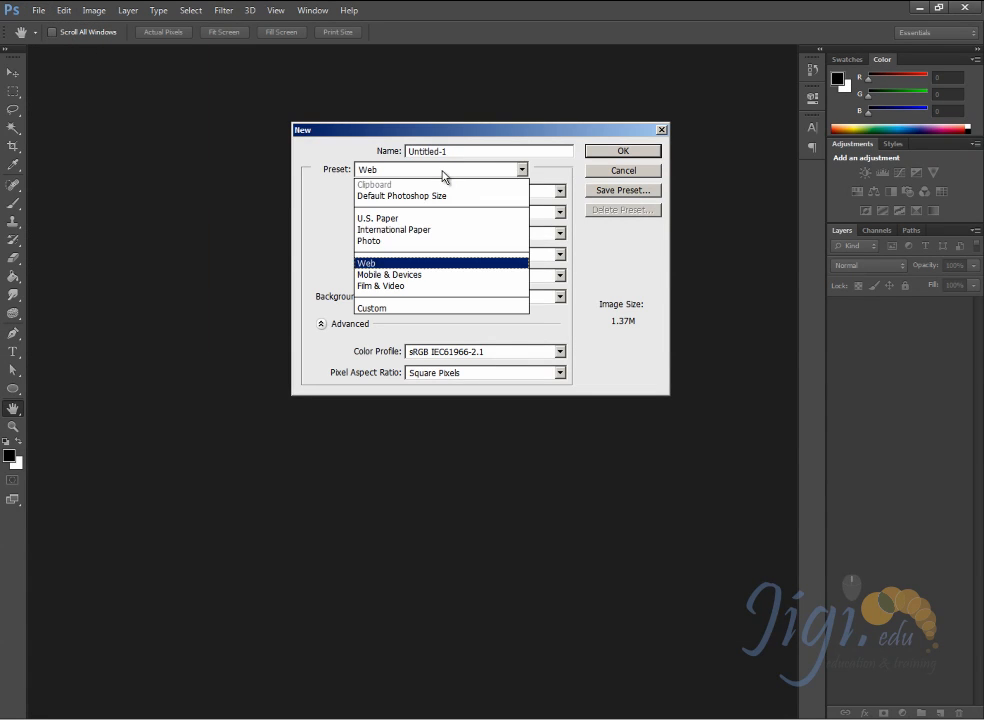
left_click(384, 263)
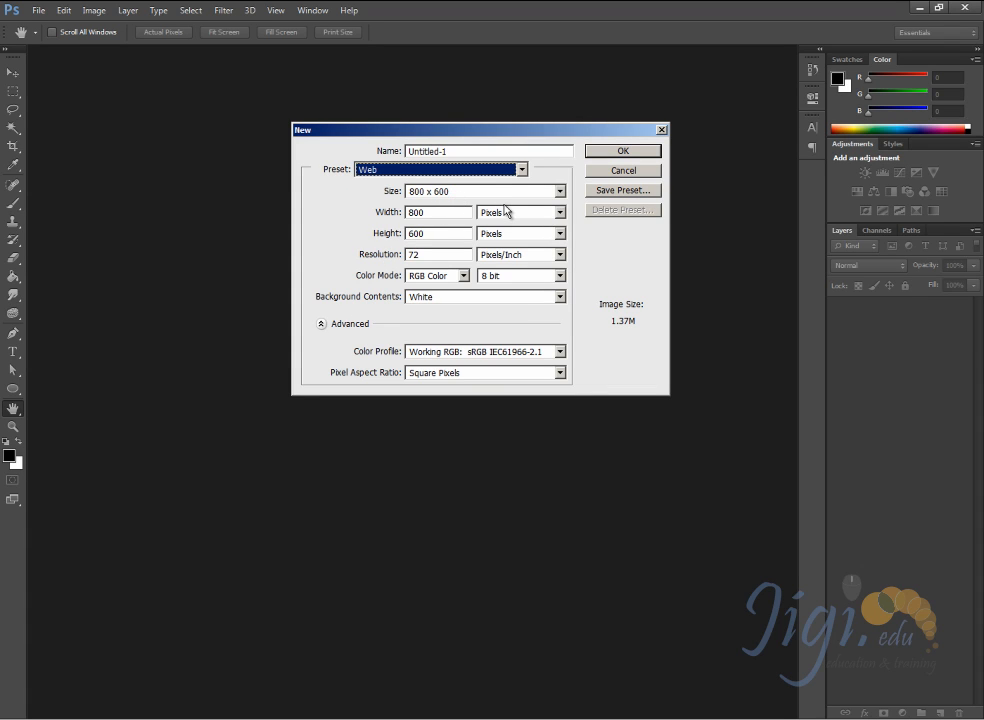
left_click(636, 155)
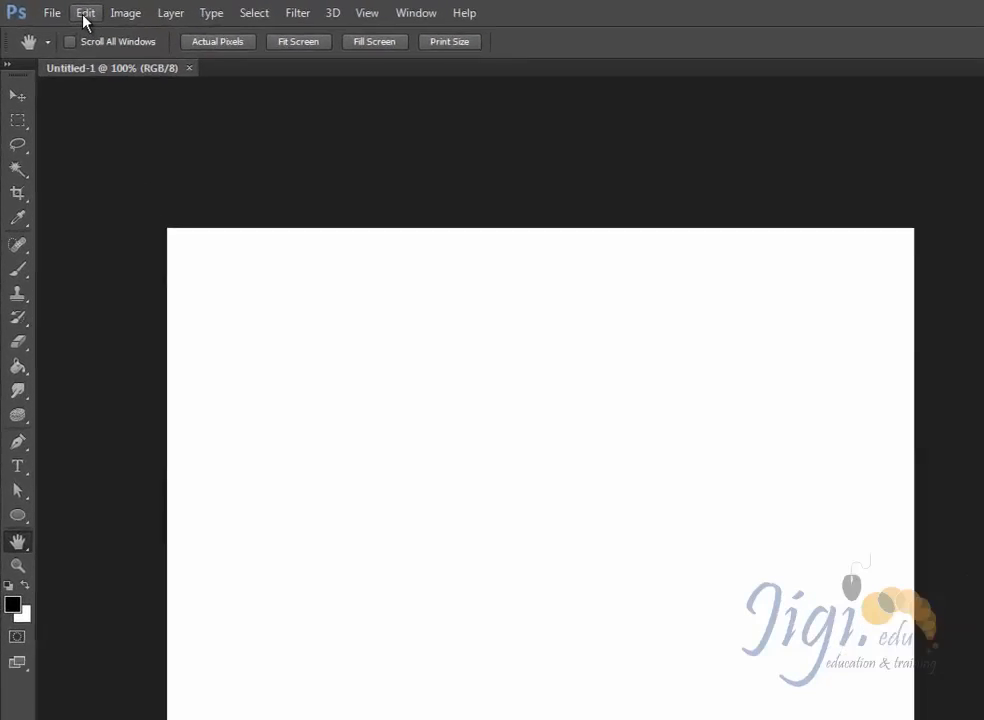
Step: Fill the Background layer with the custom light blue colour 9dbcfb, in Normal mode at 100% opacity
left_click(63, 9)
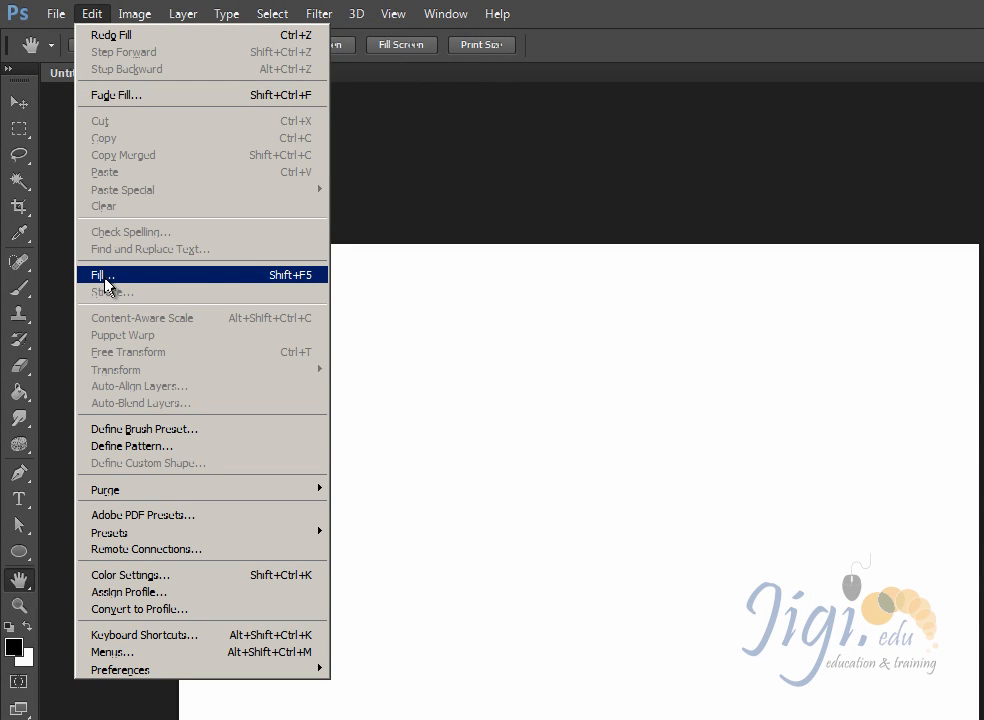
left_click(314, 281)
left_click(831, 257)
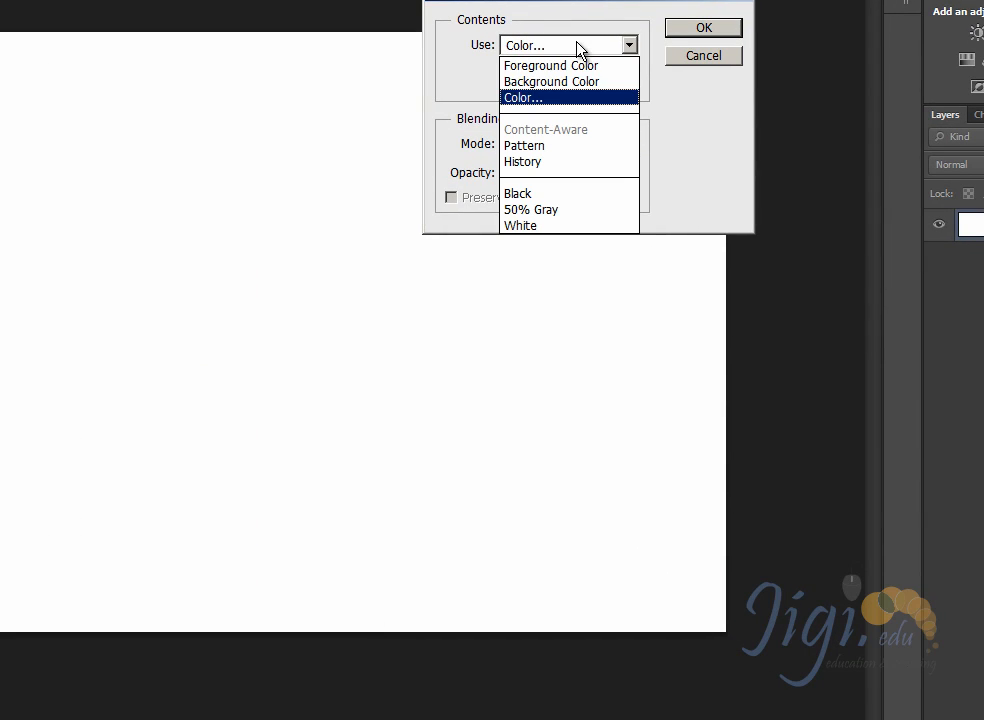
left_click(558, 98)
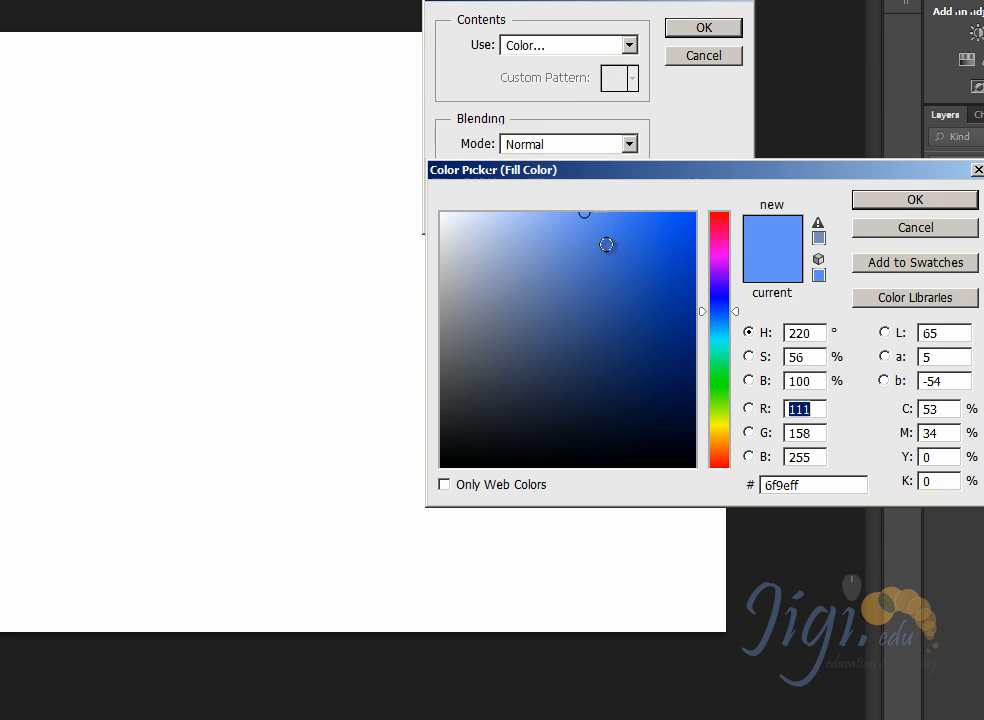
left_click(628, 253)
left_click(655, 230)
left_click(632, 307)
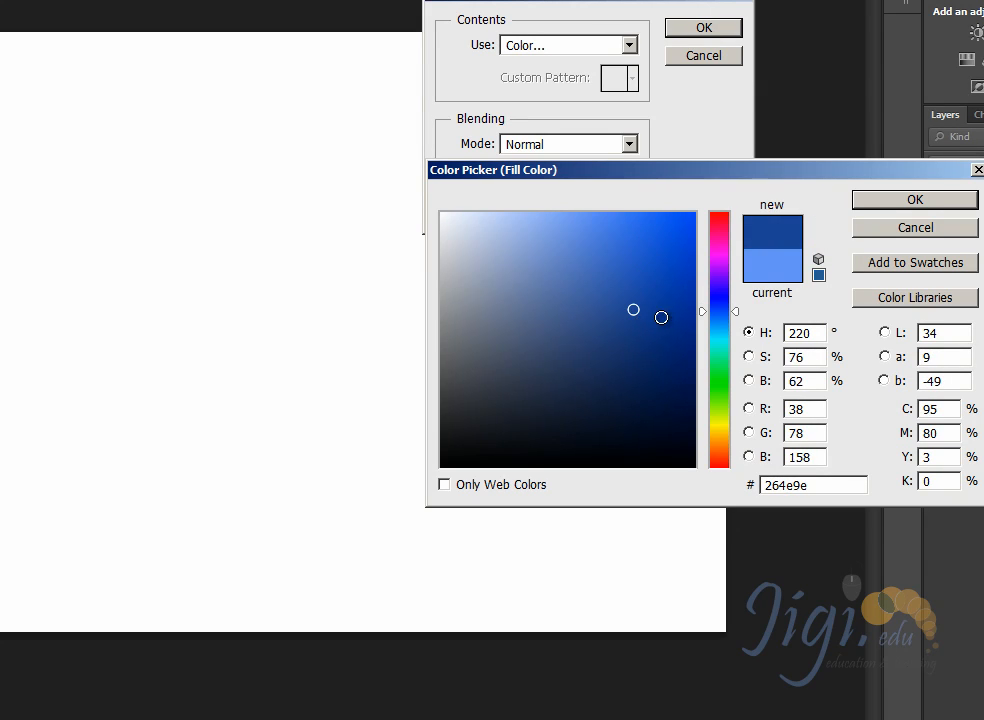
left_click(643, 259)
left_click(539, 231)
left_click(536, 226)
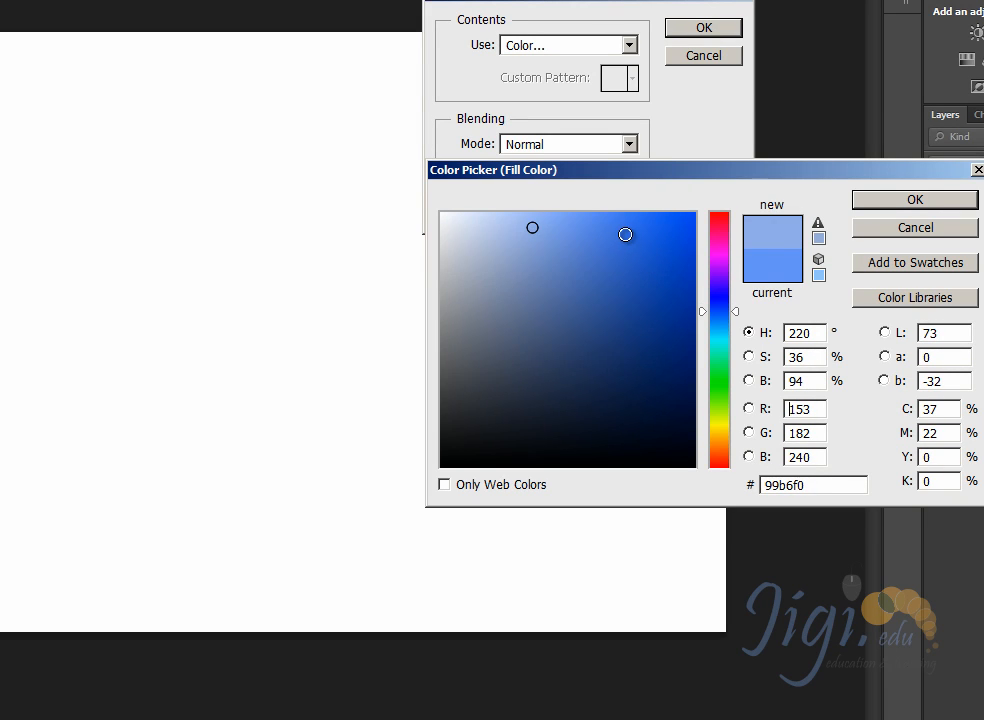
left_click(633, 225)
left_click_drag(633, 225, 536, 217)
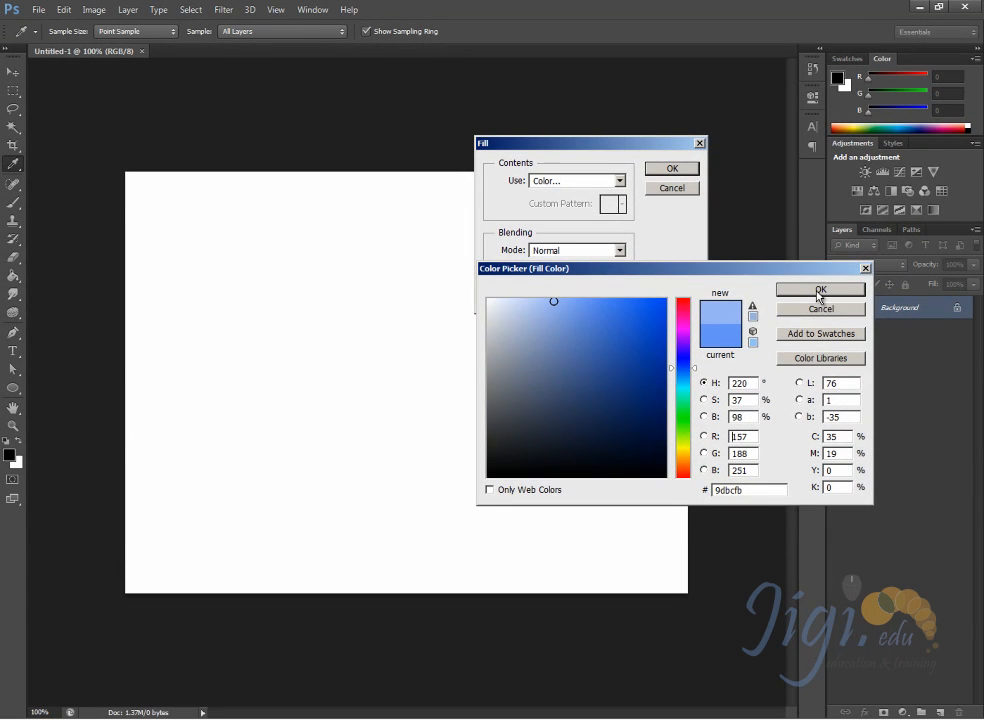
left_click(861, 250)
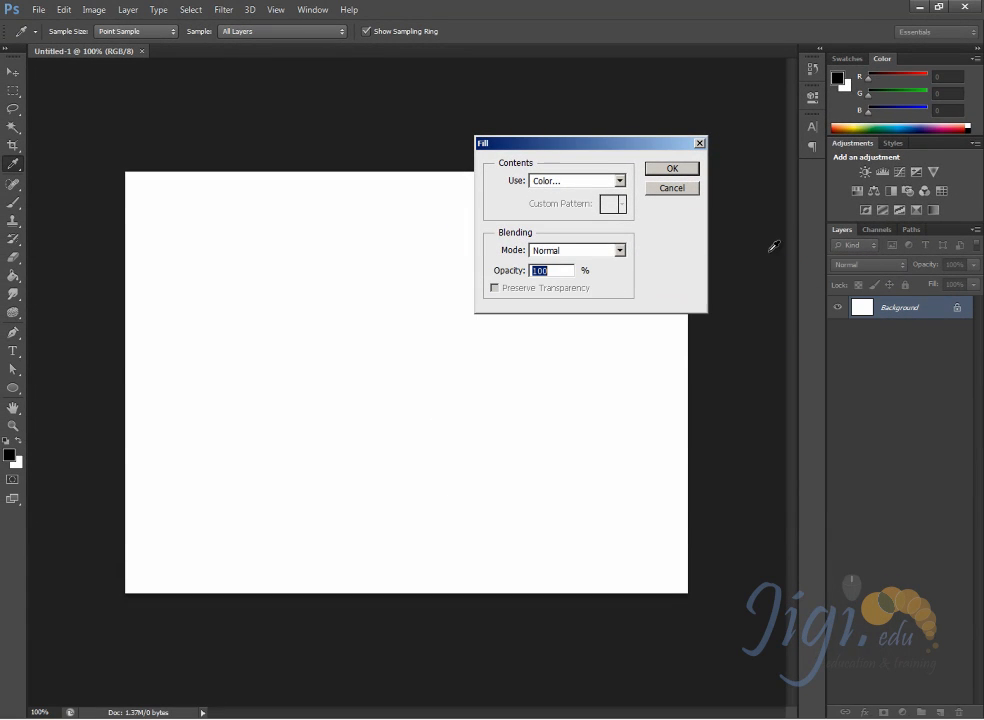
left_click(668, 172)
key("h")
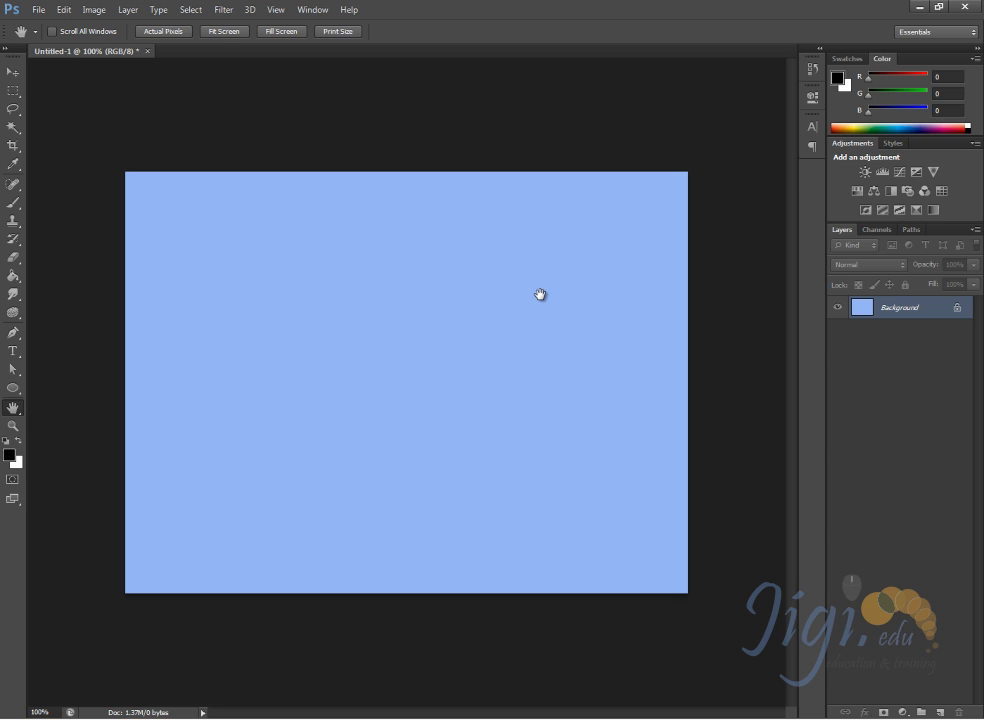
Step: Fill the Background layer with a salmon foreground colour, RGB 252, 139, 139, and refill it with the white background colour
left_click(10, 458)
left_click_drag(615, 270, 589, 231)
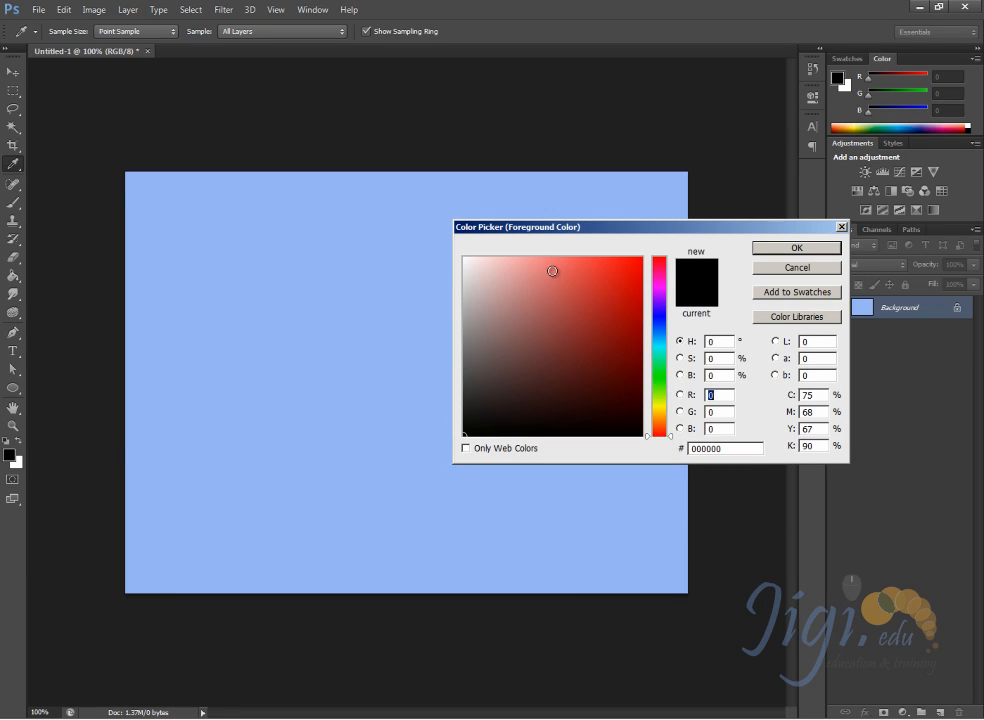
left_click(552, 271)
left_click(792, 247)
key("h")
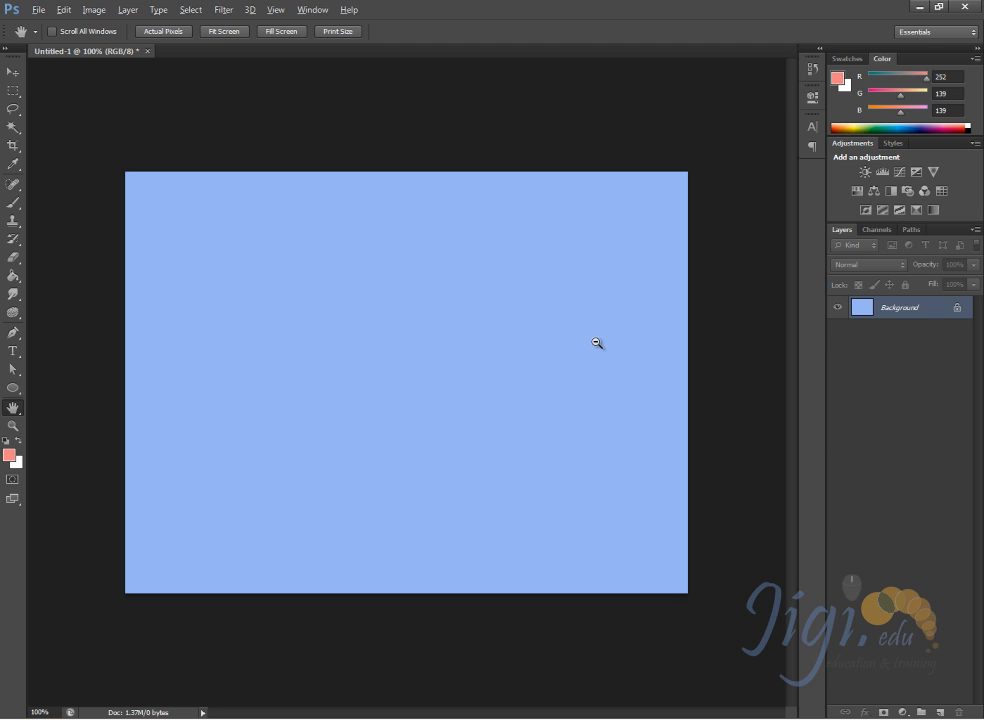
key("alt+BackSpace")
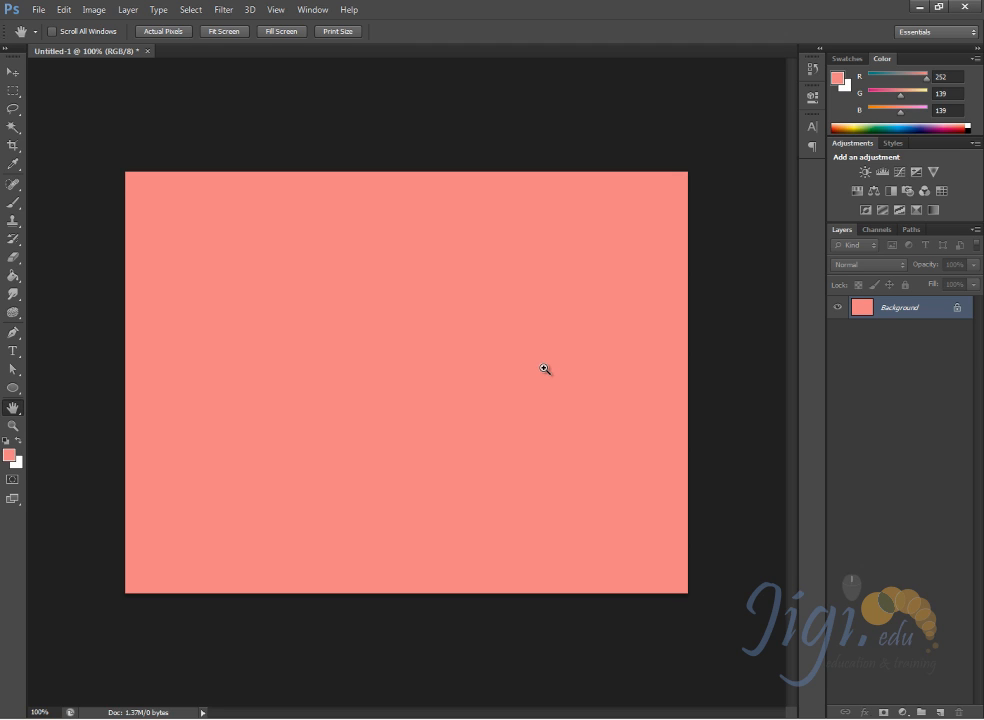
key("ctrl+BackSpace")
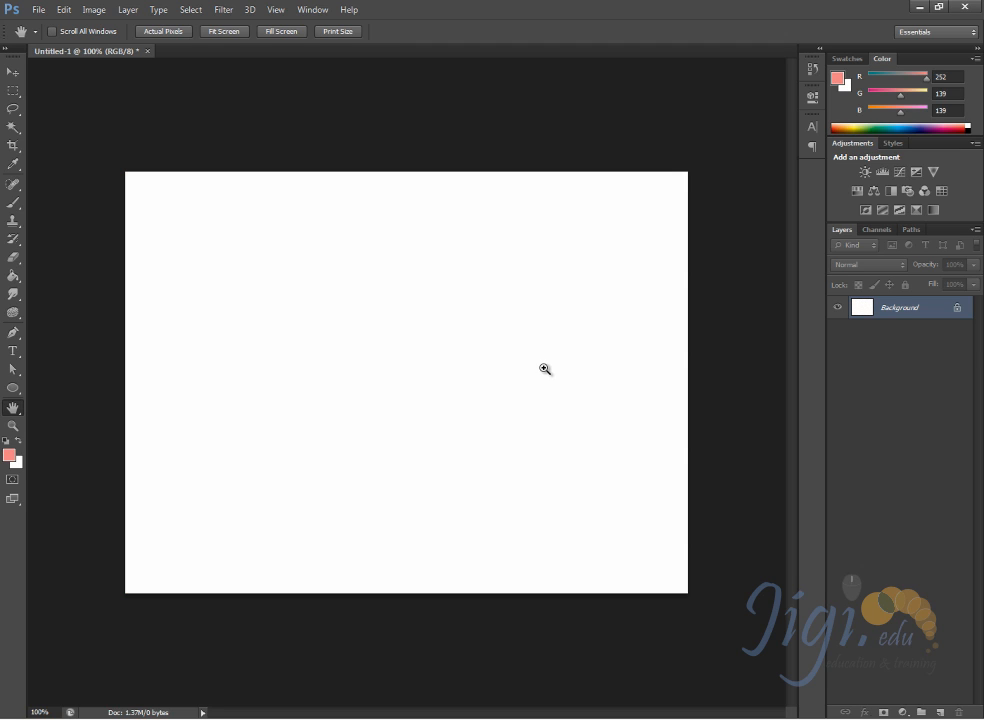
Step: Fill the Background layer with the purple background colour b375ff, and refill it with the salmon foreground colour
left_click(19, 466)
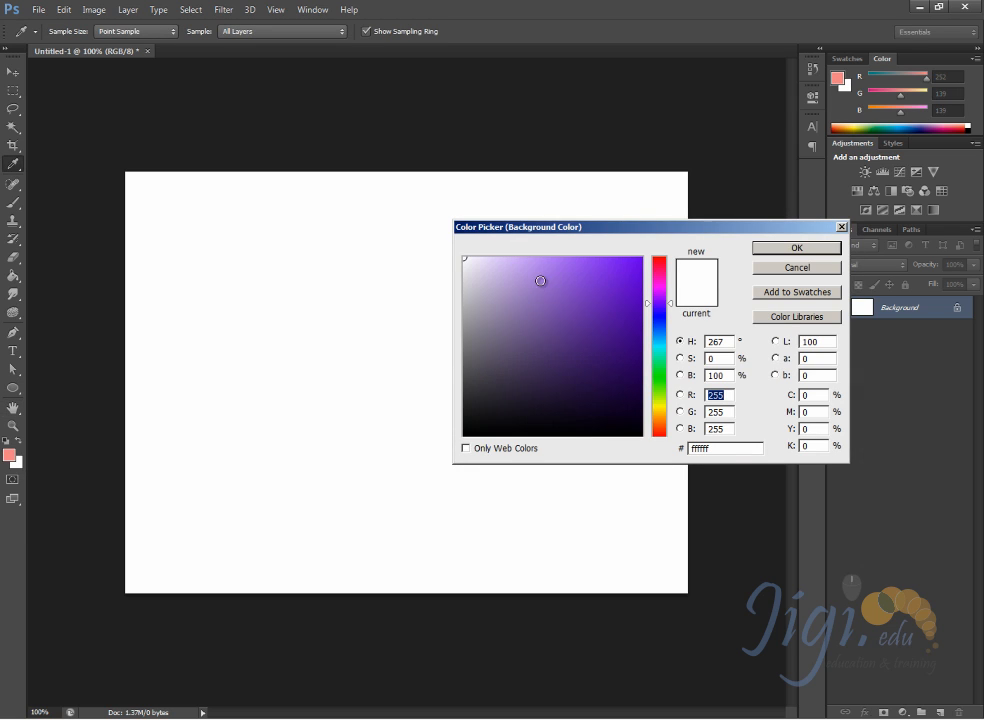
left_click(560, 256)
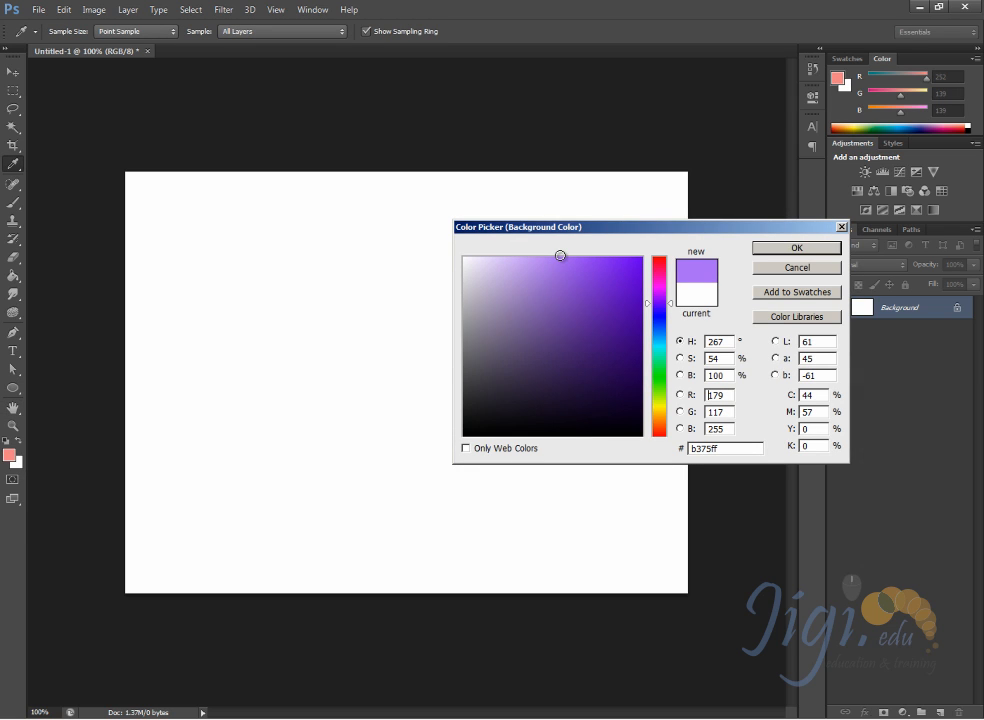
left_click(811, 255)
key("h")
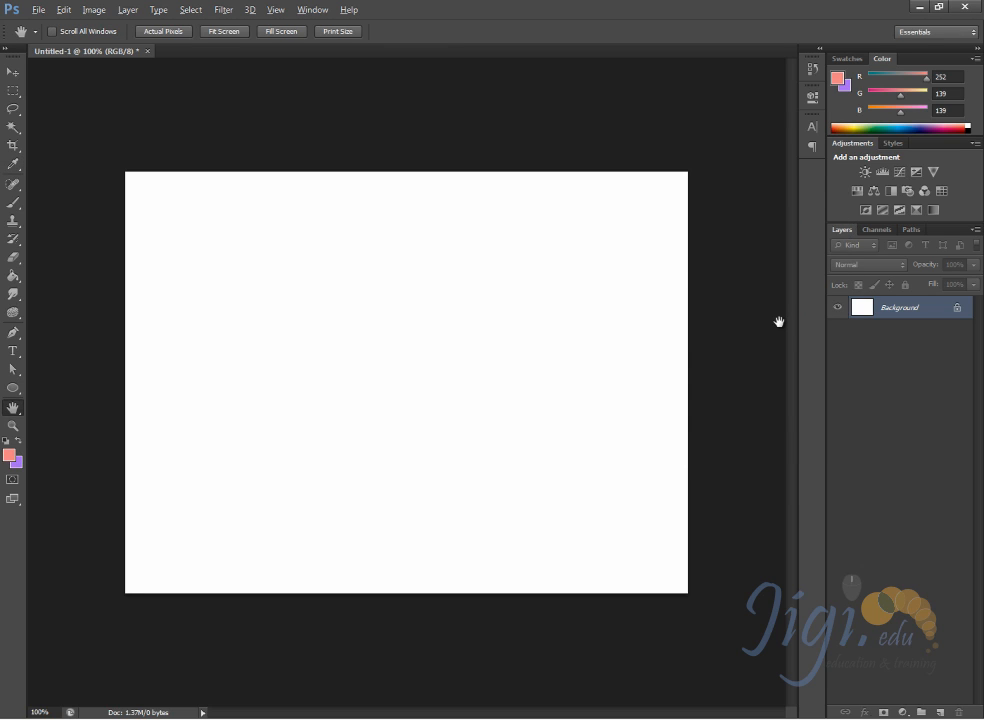
key("ctrl+BackSpace")
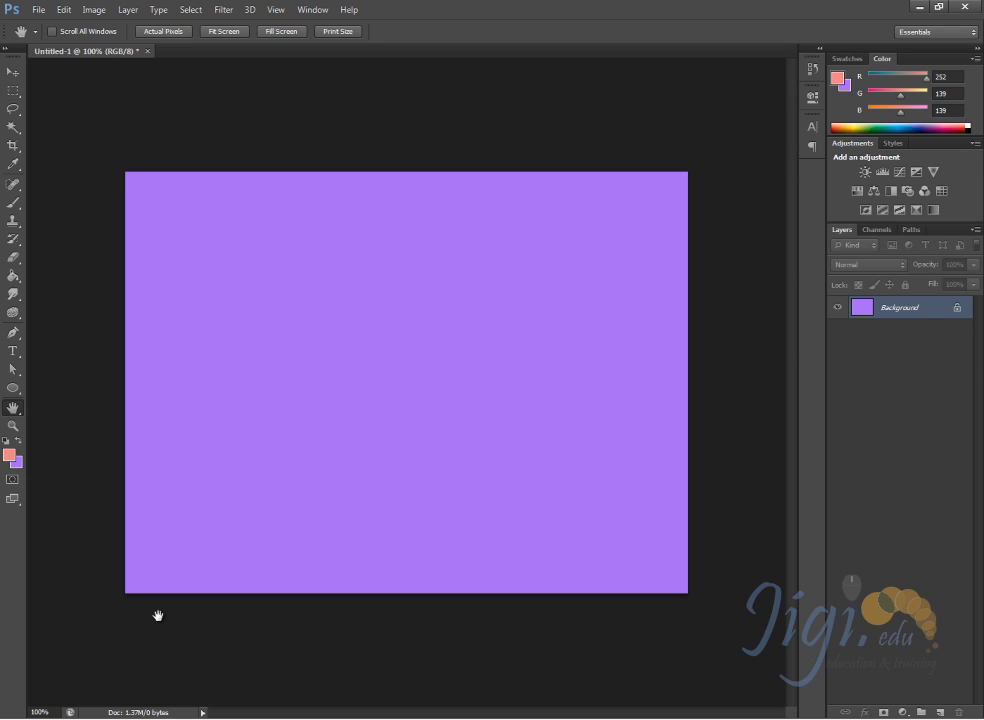
key("alt+BackSpace")
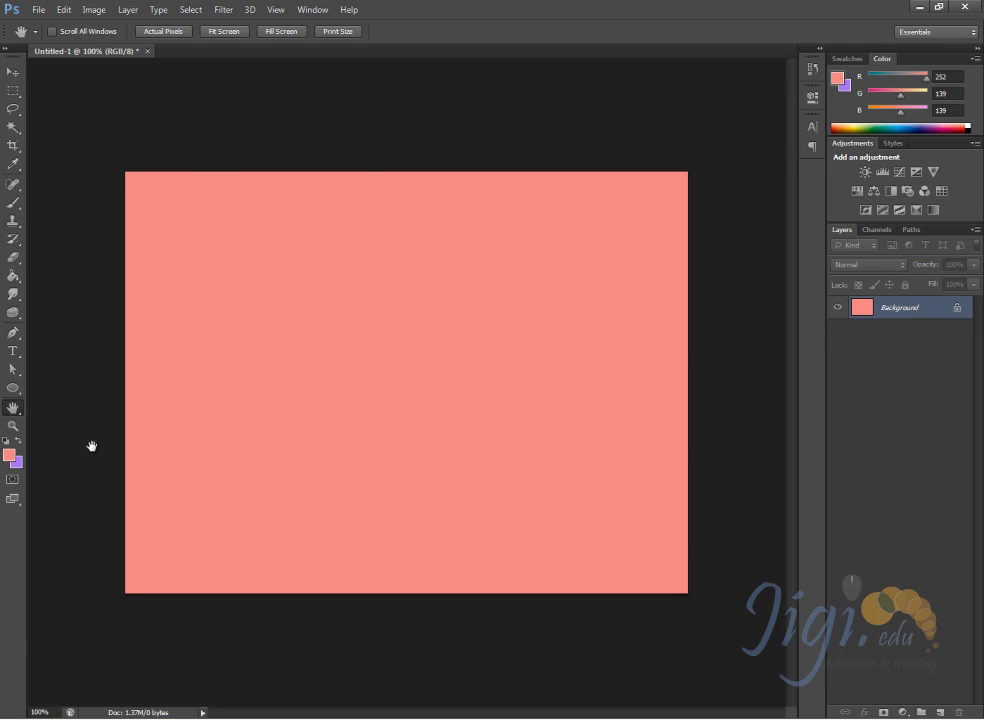
Step: Reset the foreground and background colours to default black and white, and fill the Background layer with the background colour
left_click(6, 441)
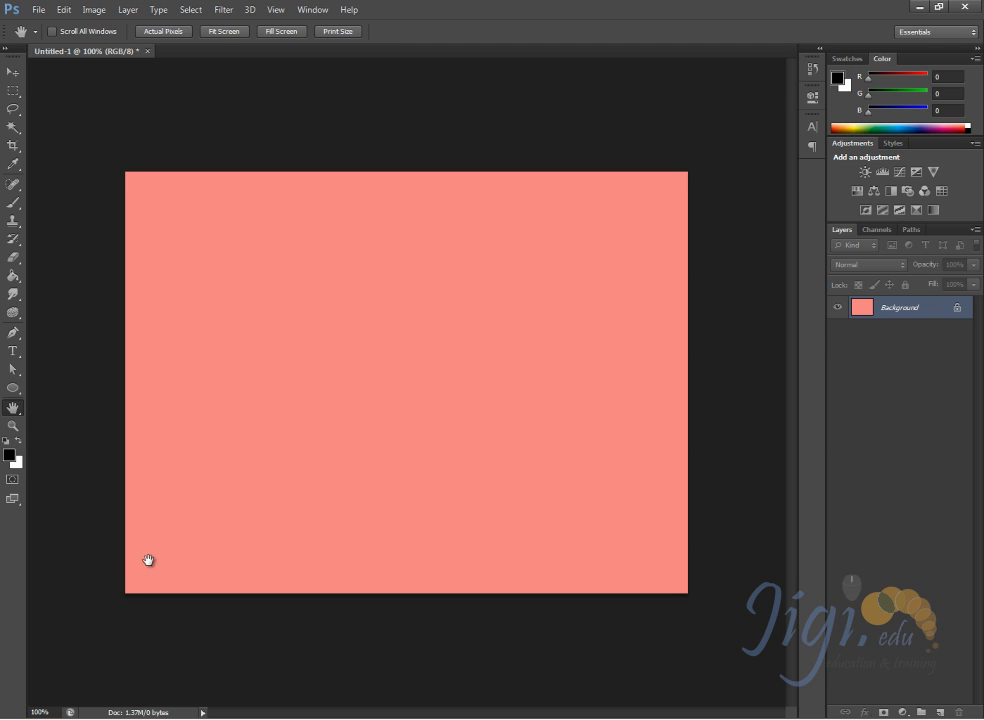
key("ctrl+BackSpace")
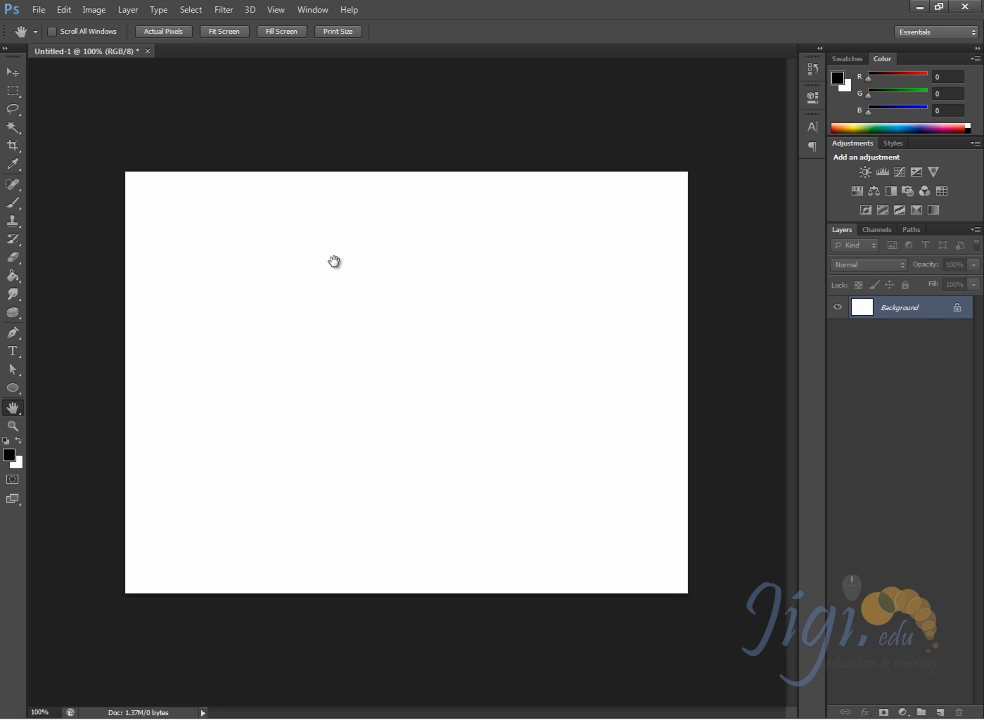
Step: Fill the Background layer with the custom light blue colour 96b9ff through the Fill command, and undo that fill
left_click(66, 12)
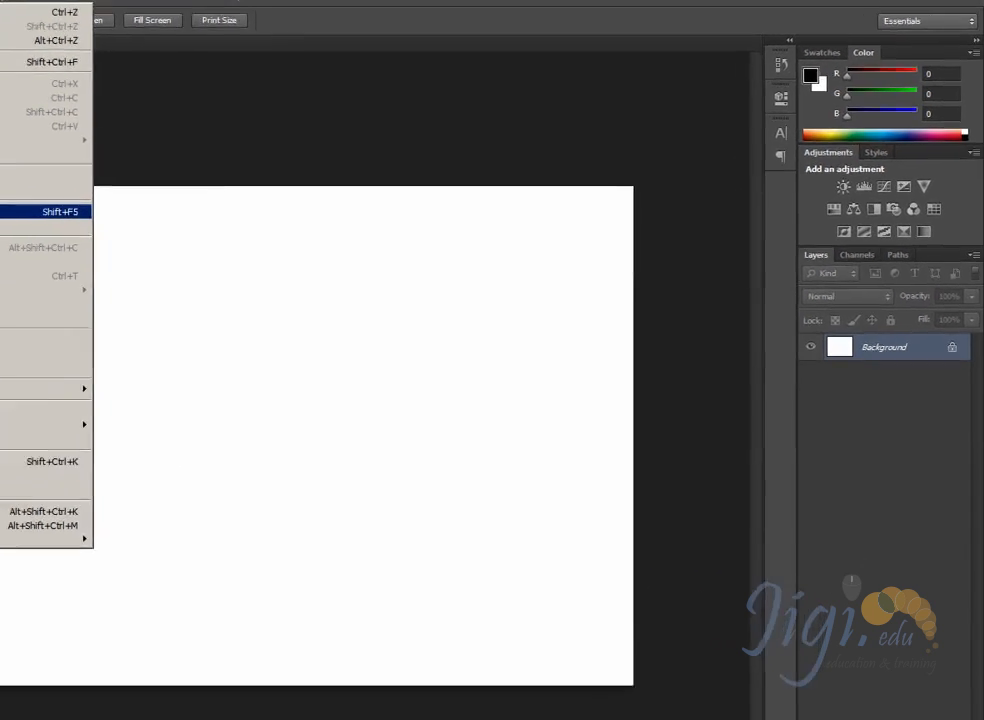
left_click(101, 193)
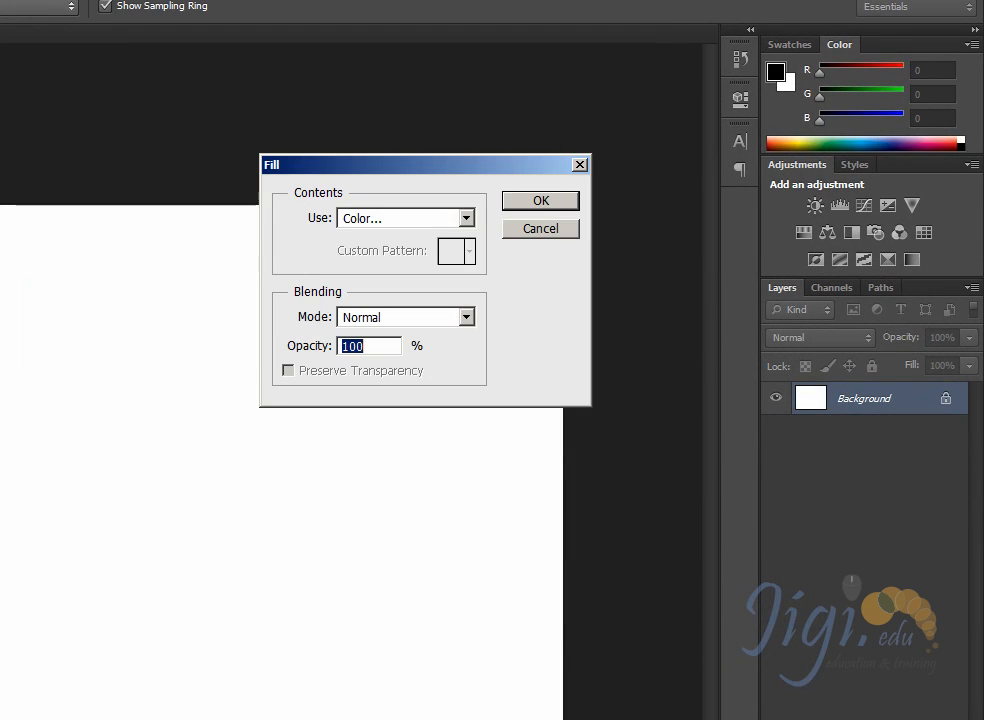
left_click_drag(462, 176, 620, 122)
left_click(588, 162)
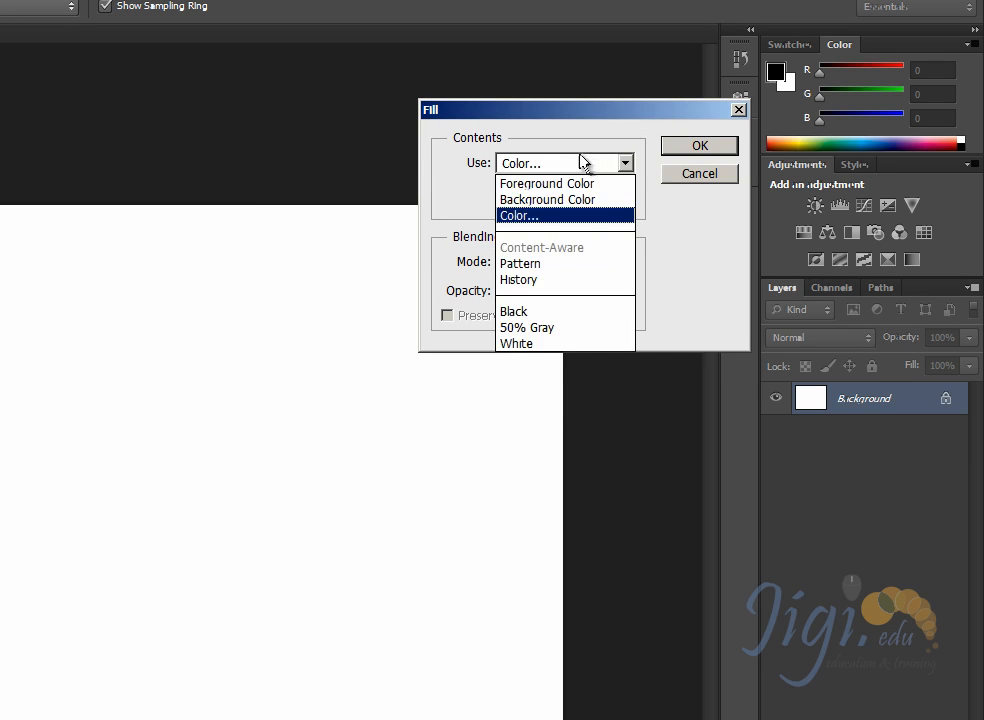
left_click(557, 217)
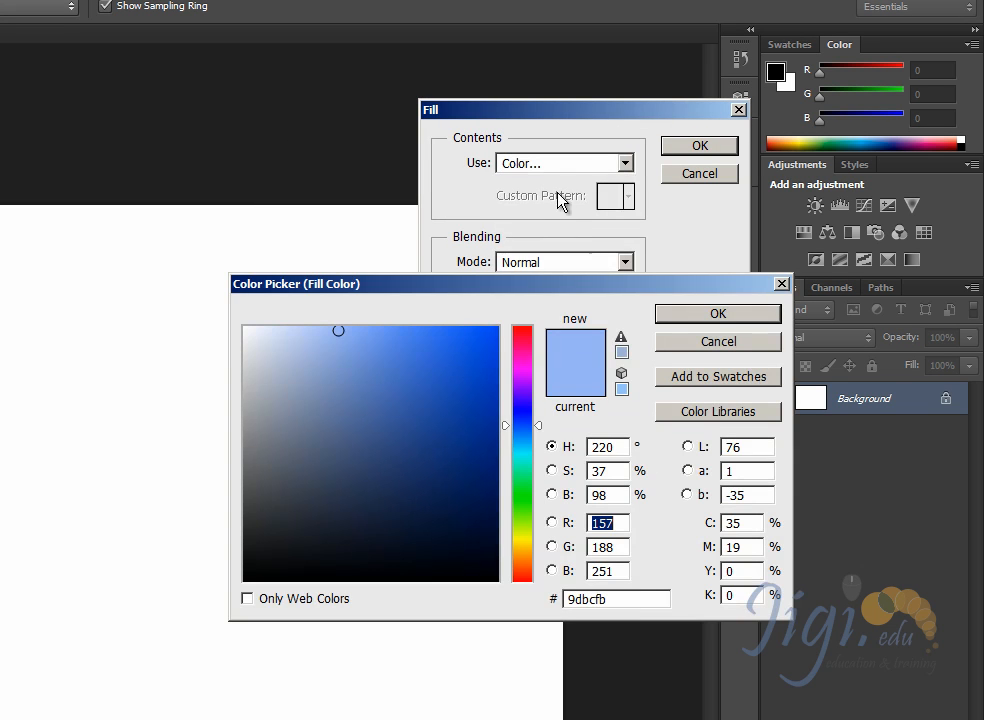
left_click_drag(323, 336, 348, 280)
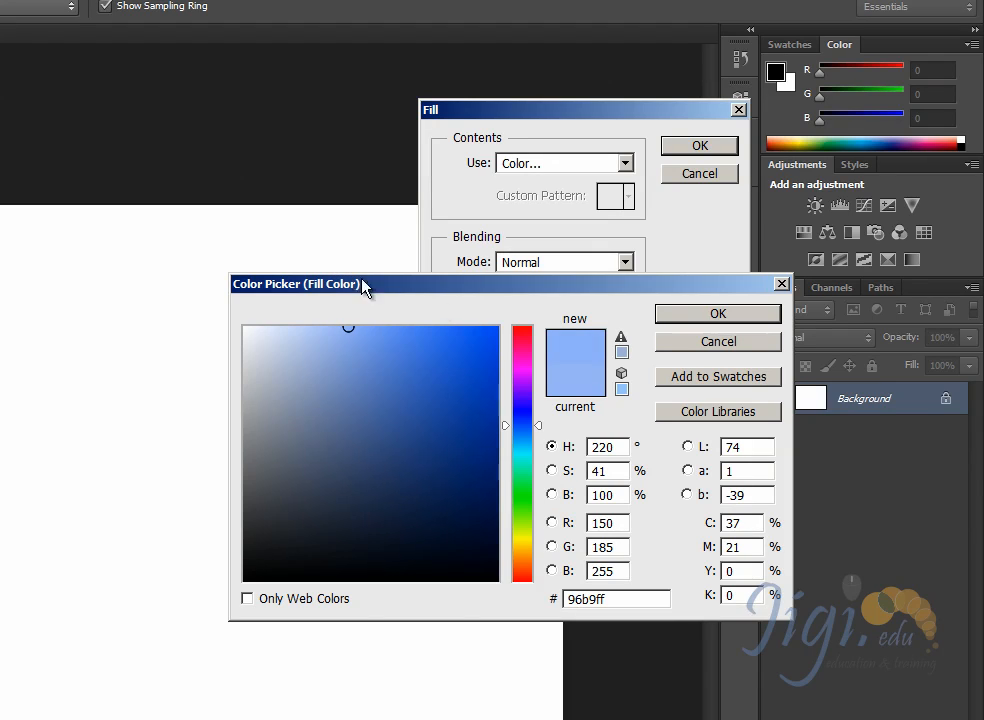
left_click(709, 316)
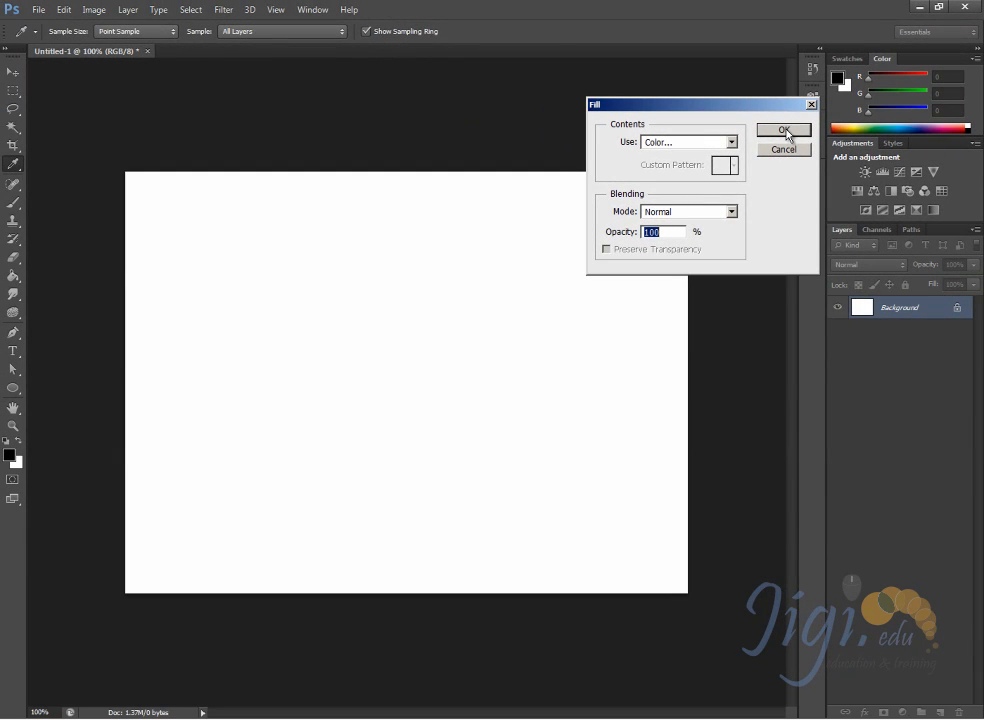
left_click(783, 130)
key("h")
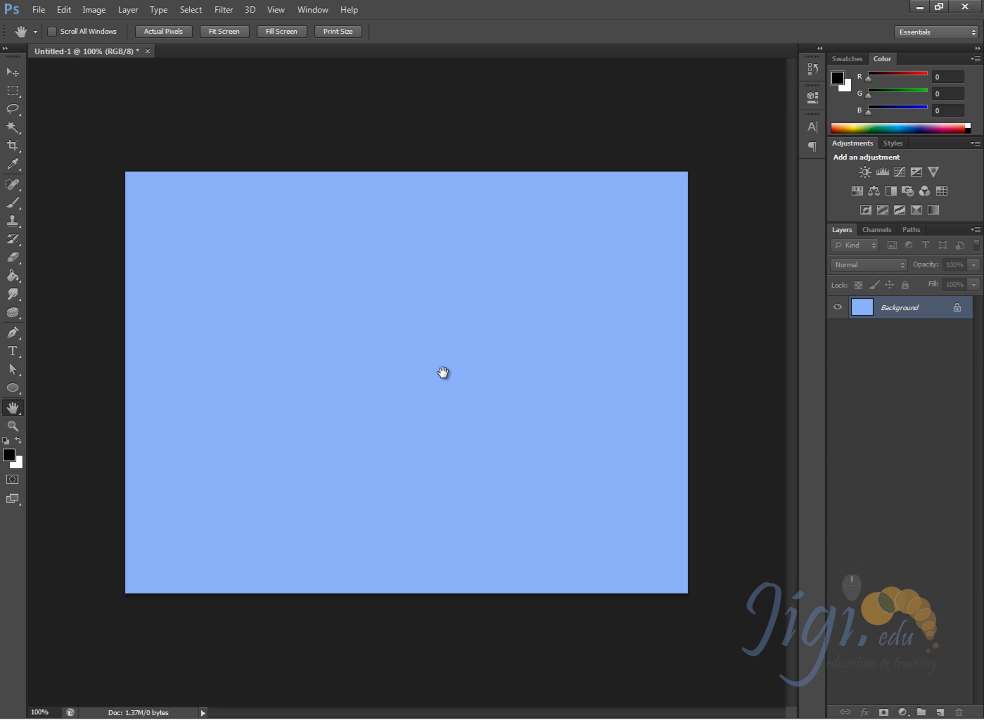
key("ctrl+z")
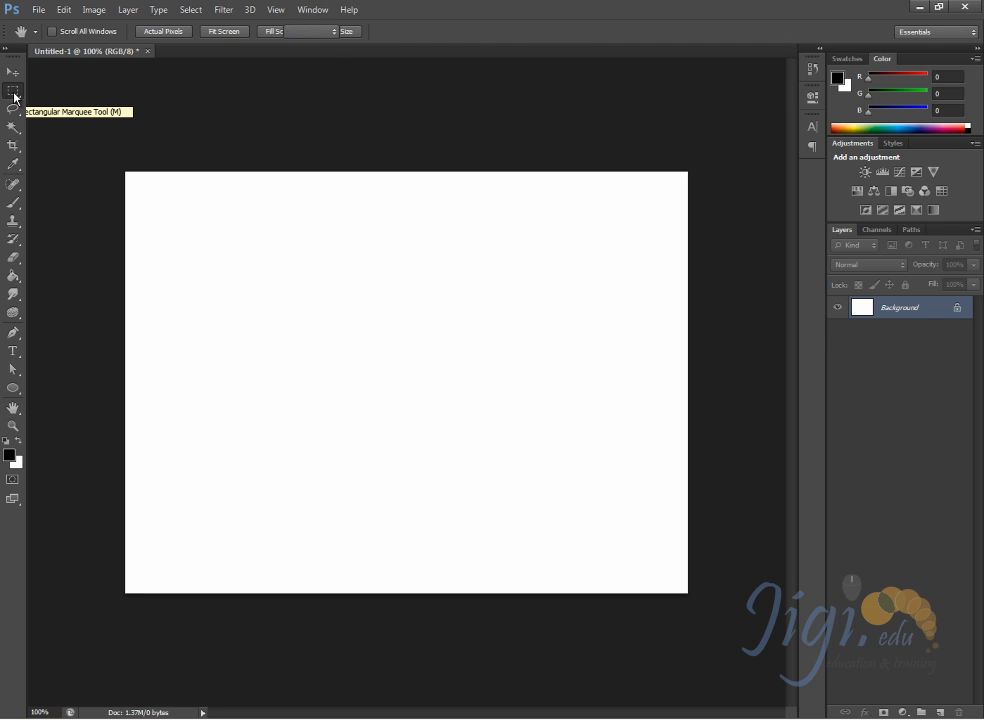
Step: Select a rectangular area in the upper-left part of the white canvas with the Rectangular Marquee tool
left_click(14, 97)
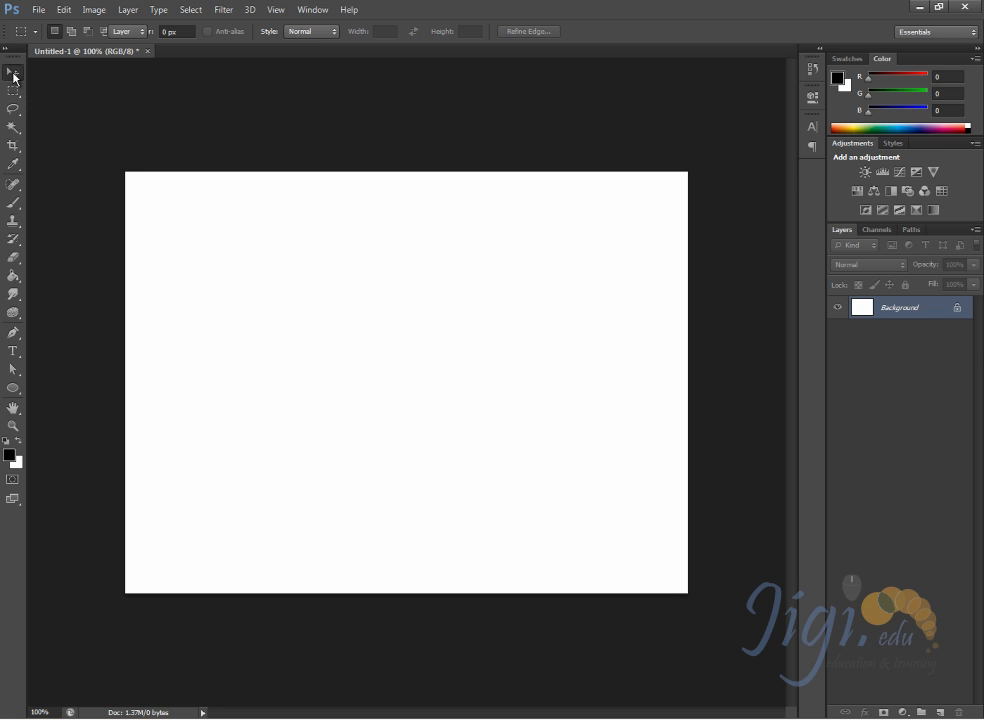
left_click(13, 72)
left_click(14, 92)
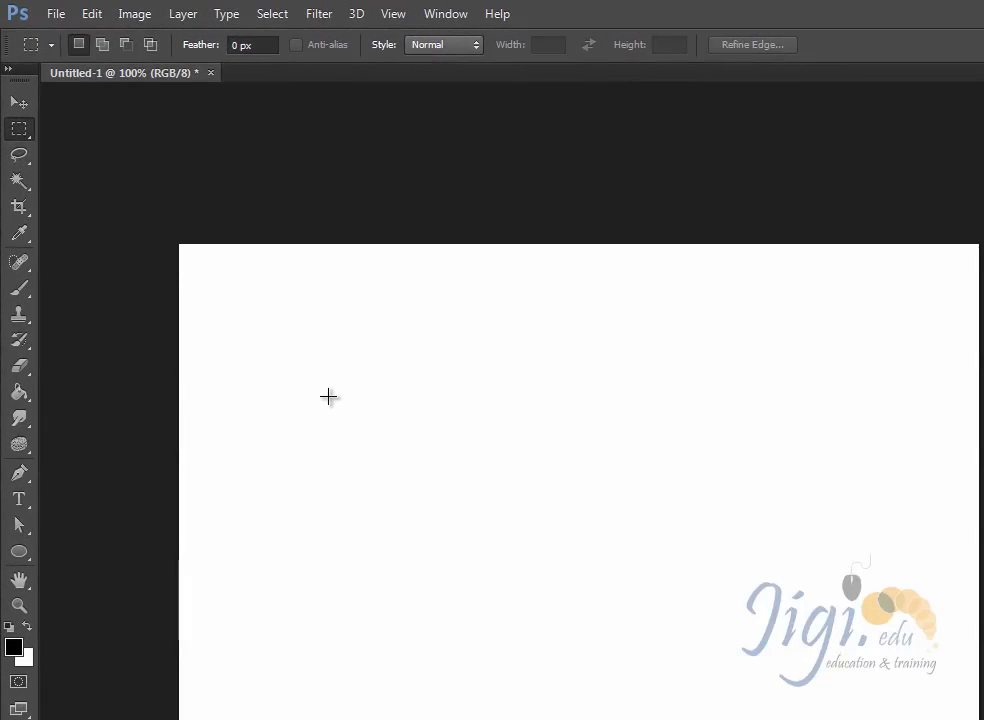
left_click_drag(232, 280, 310, 338)
left_click_drag(438, 479, 540, 556)
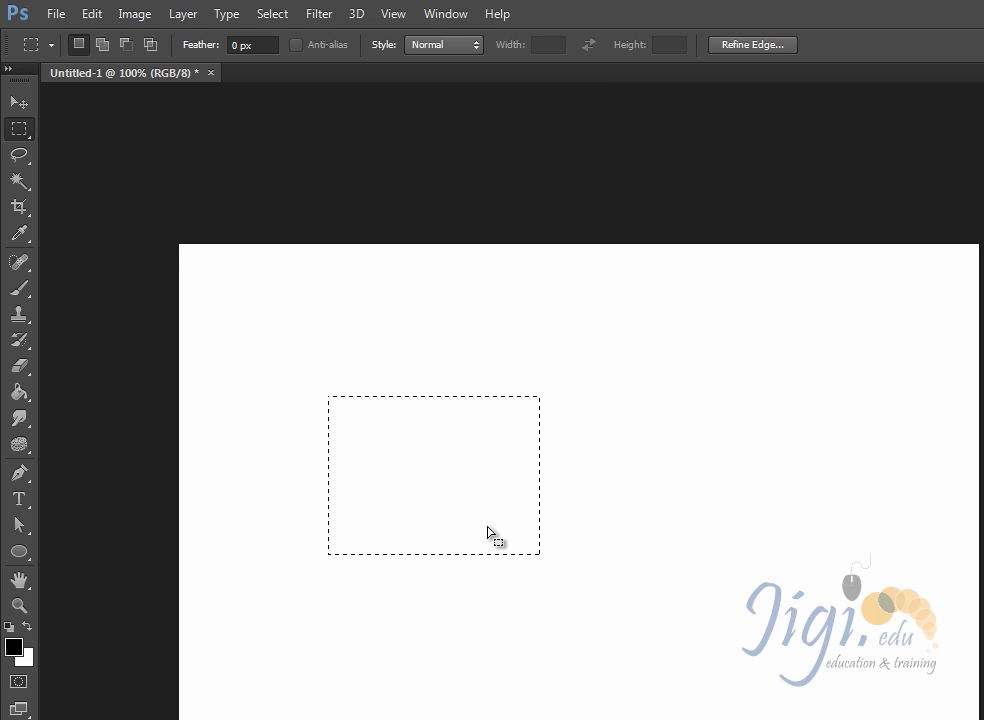
Step: Fill the rectangular selection on the Background layer with the custom orange colour ffa311 using the Fill command
left_click(91, 15)
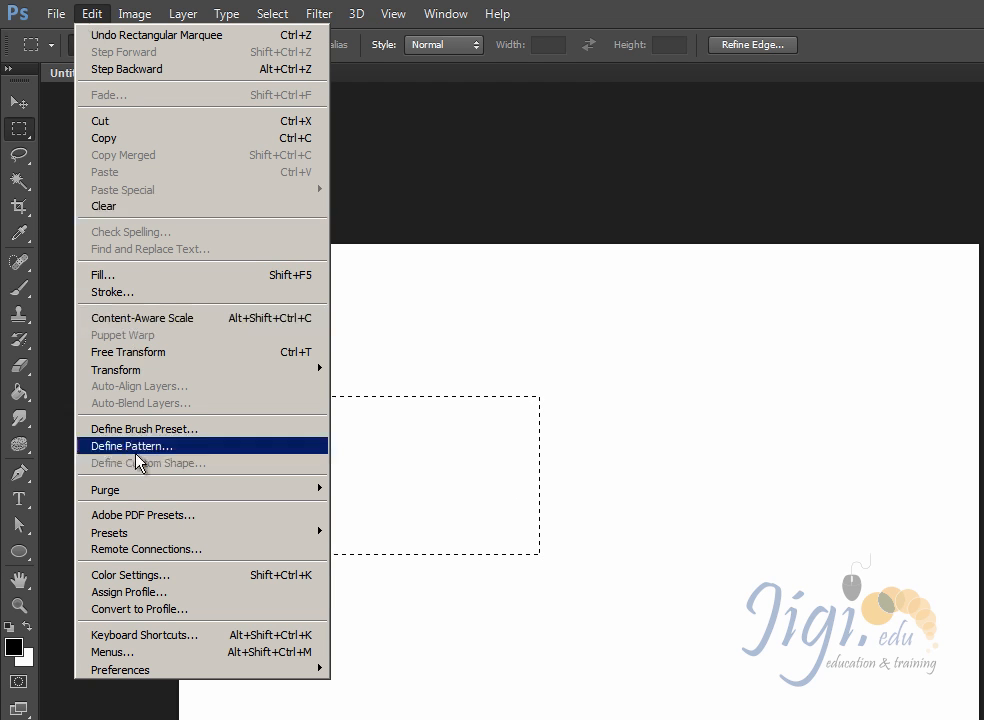
left_click(111, 275)
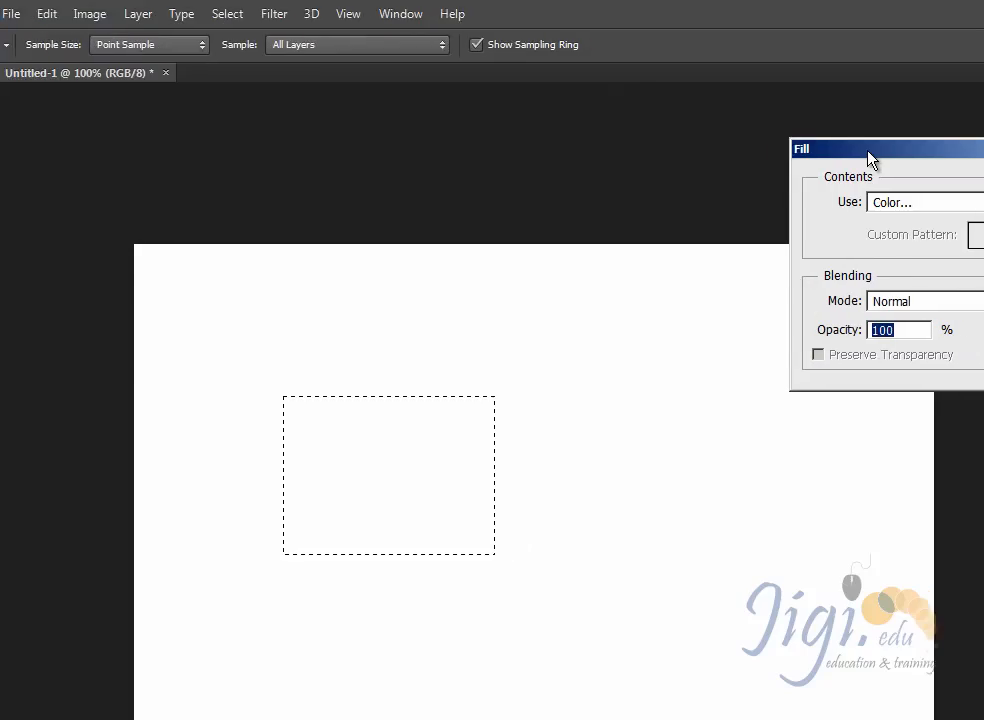
left_click_drag(870, 160, 814, 165)
left_click(843, 212)
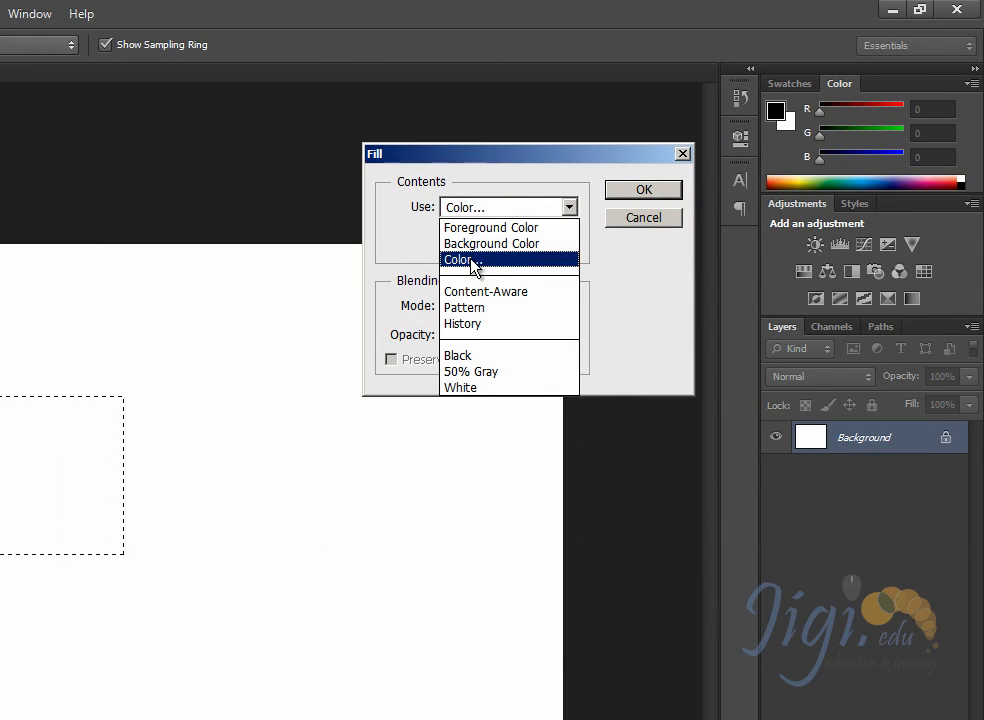
left_click(470, 259)
left_click_drag(391, 372, 374, 366)
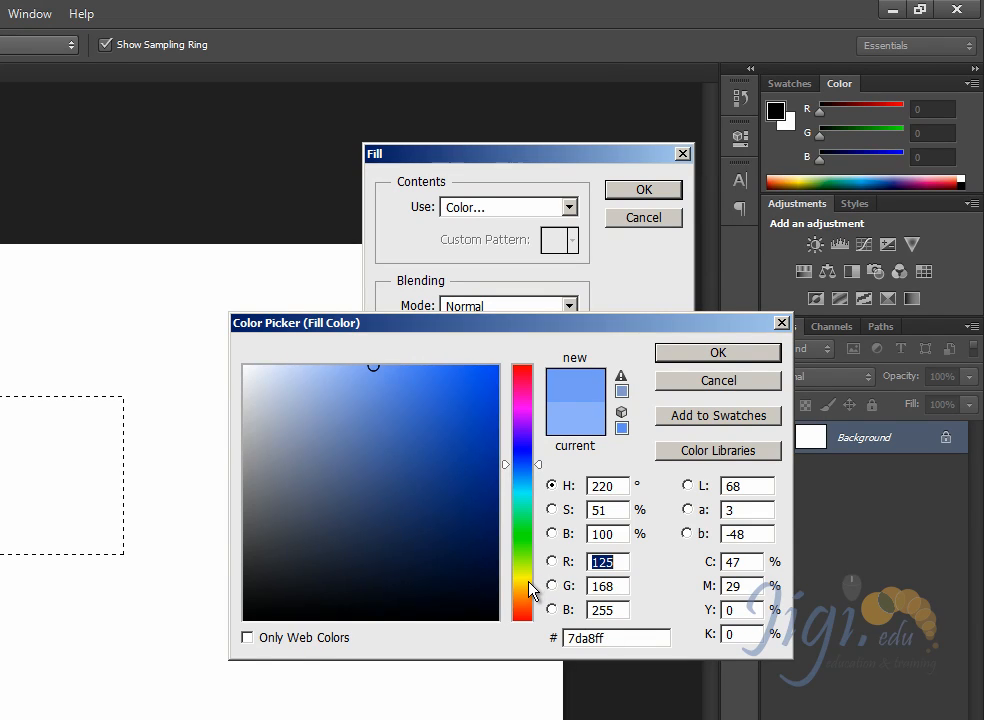
left_click(529, 583)
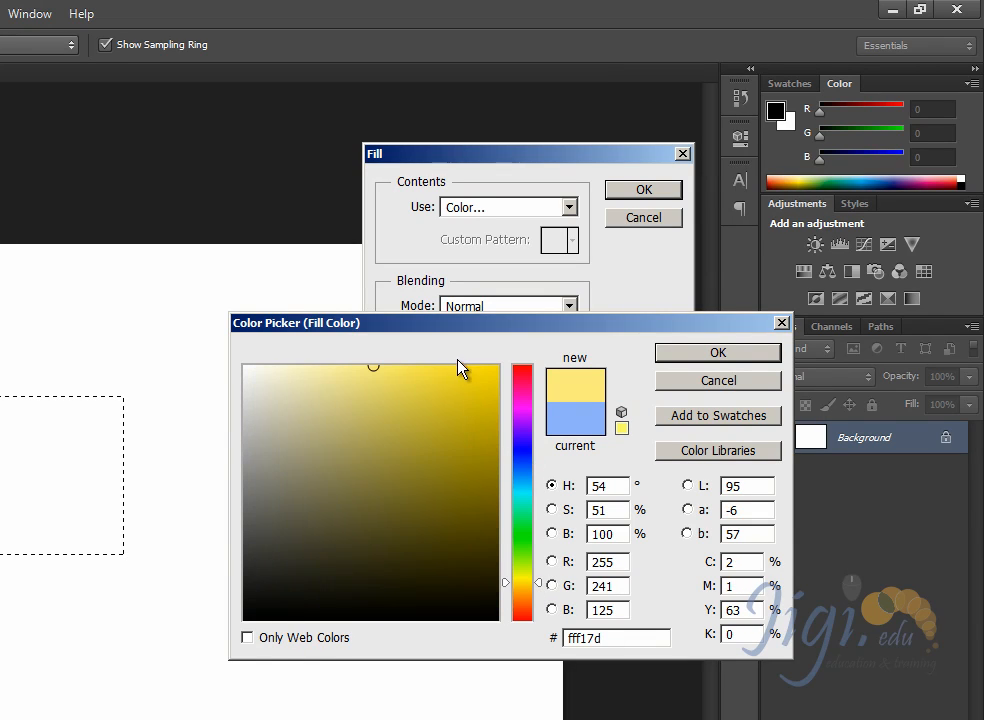
left_click(529, 594)
left_click_drag(463, 415, 481, 345)
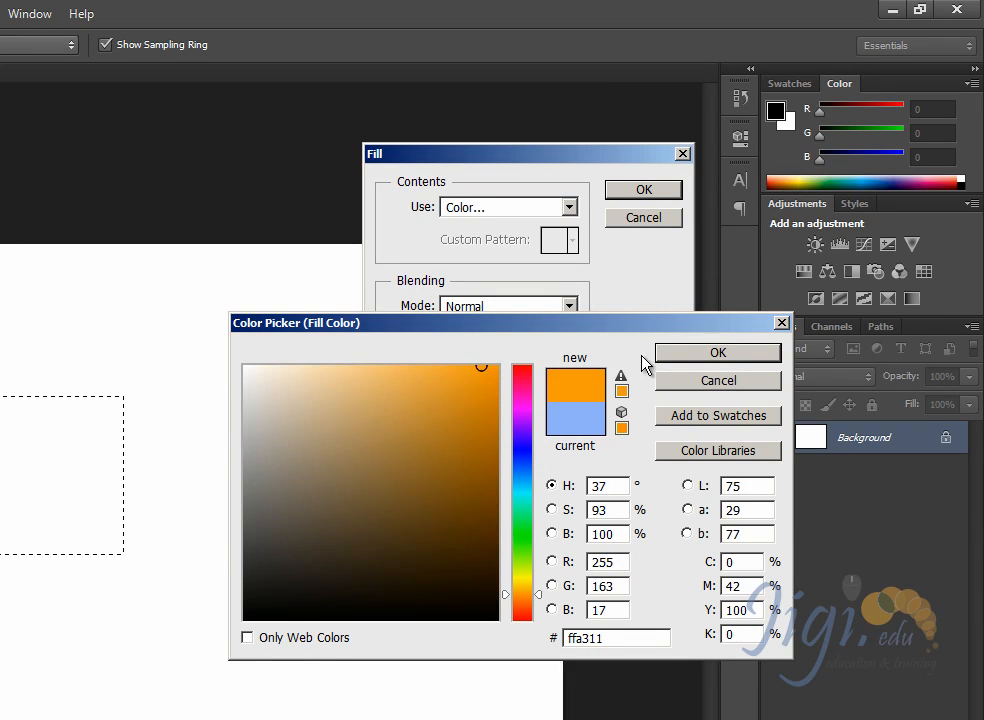
left_click(702, 352)
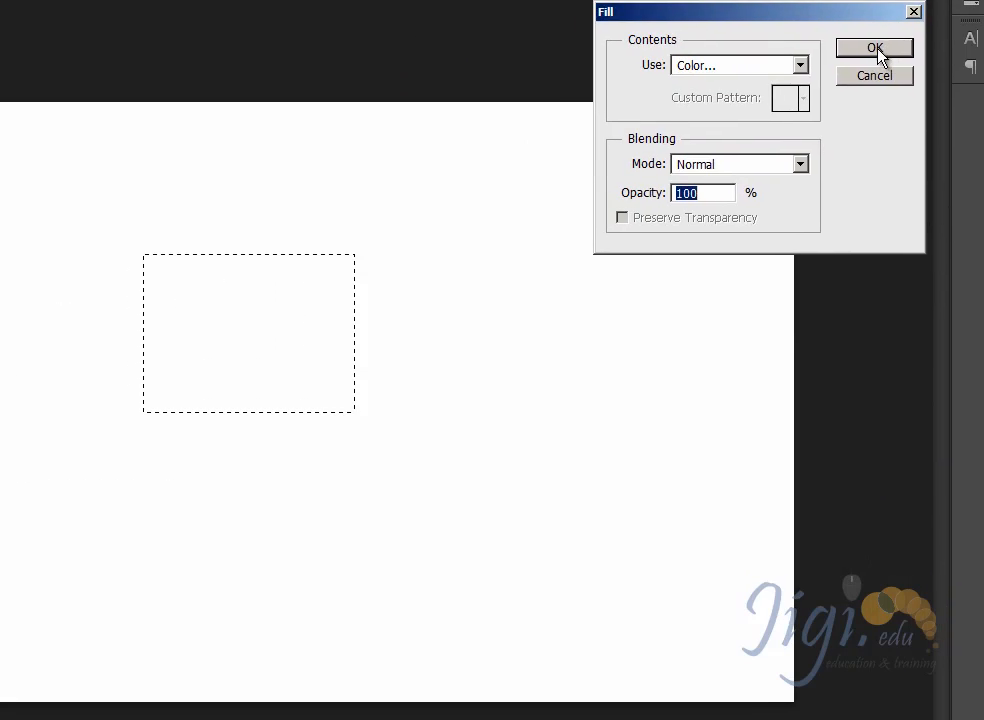
left_click(750, 129)
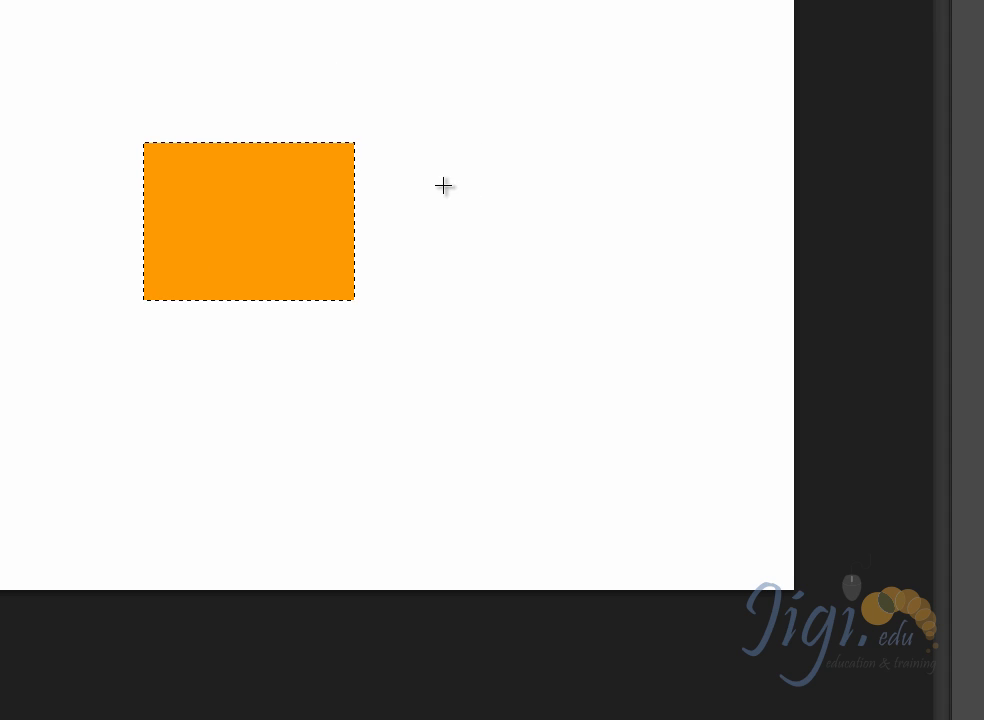
Step: Draw a rectangular selection in the white area to the right of the orange rectangle, and reposition the selection outline on the canvas
left_click_drag(468, 61, 675, 209)
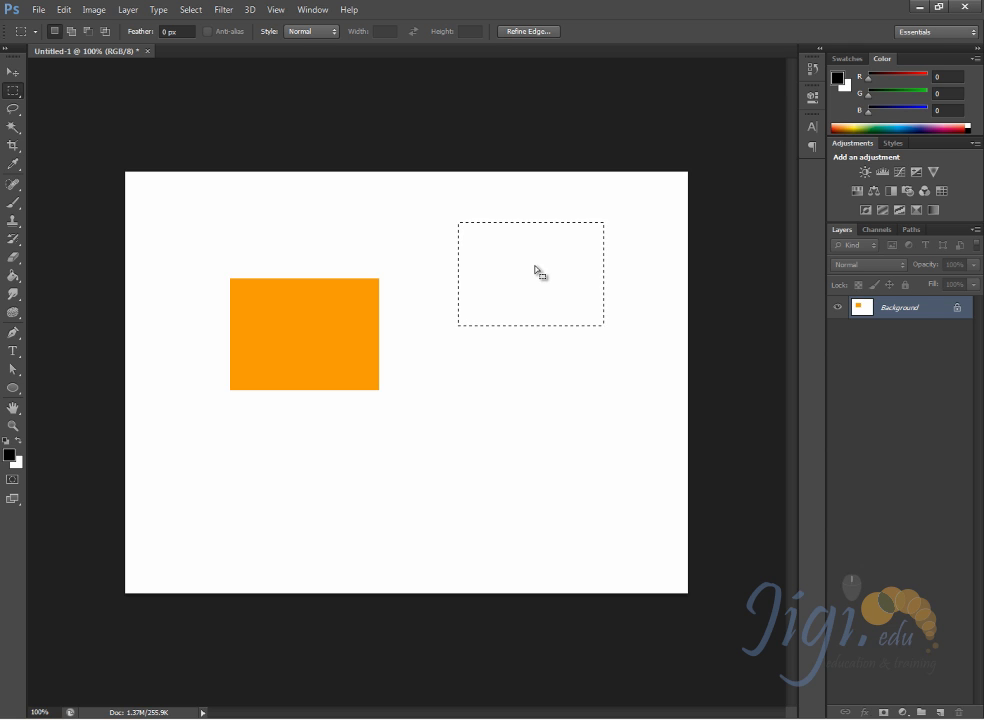
left_click_drag(534, 270, 585, 246)
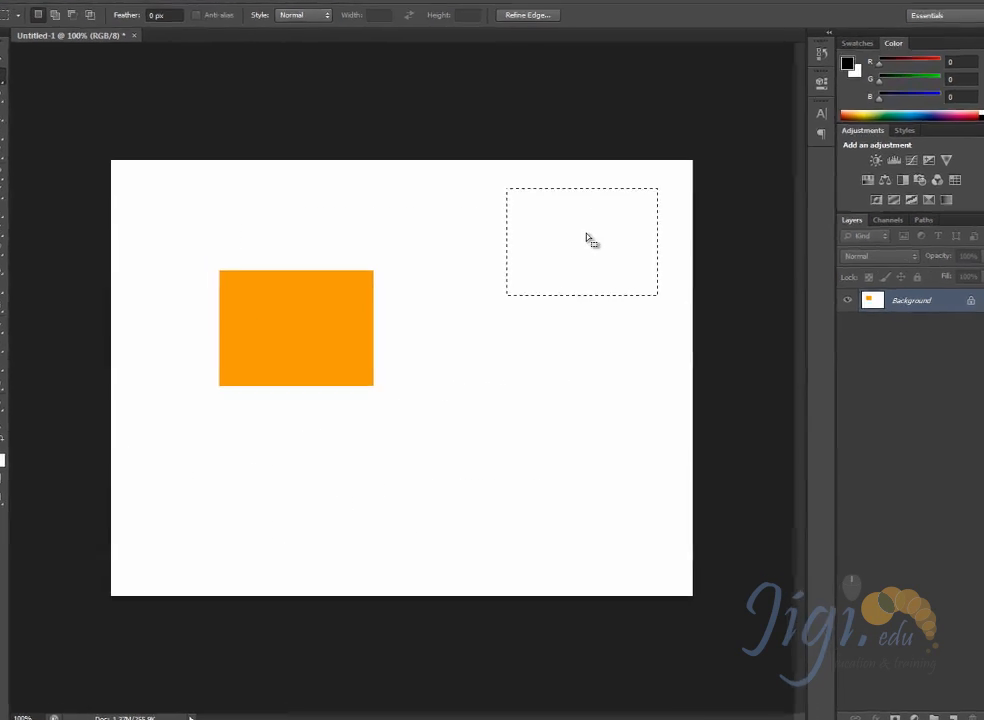
left_click_drag(598, 148, 598, 184)
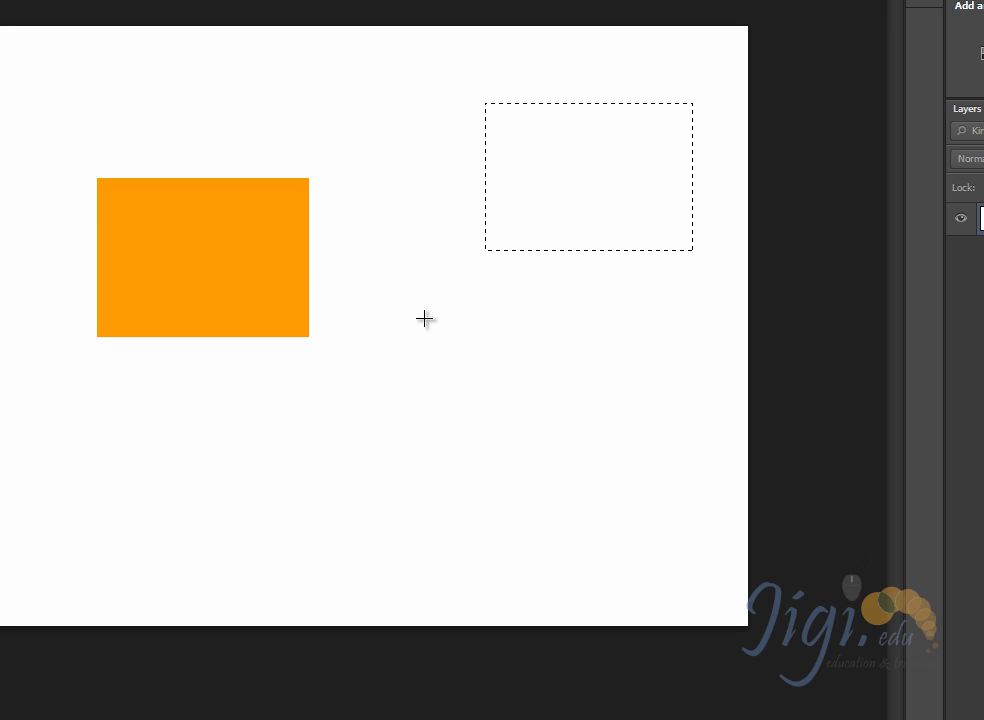
Step: Draw a large rectangular selection right of the orange rectangle, adding two smaller rectangles above it and an overlapping one that joins all three
left_click_drag(395, 279, 684, 475)
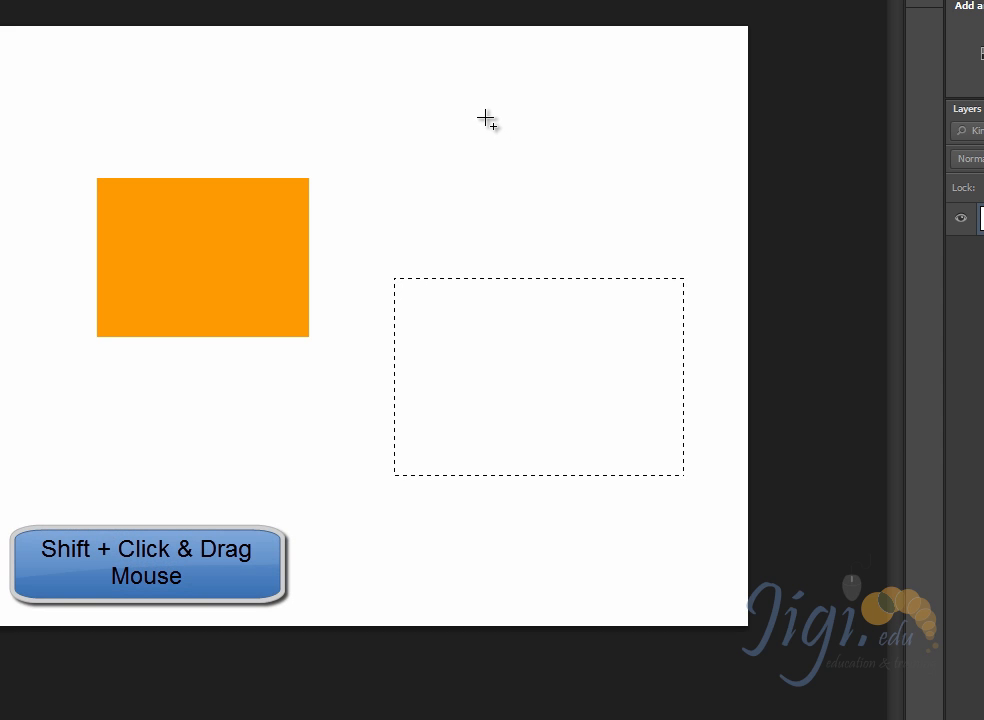
left_click_drag(407, 100, 521, 189)
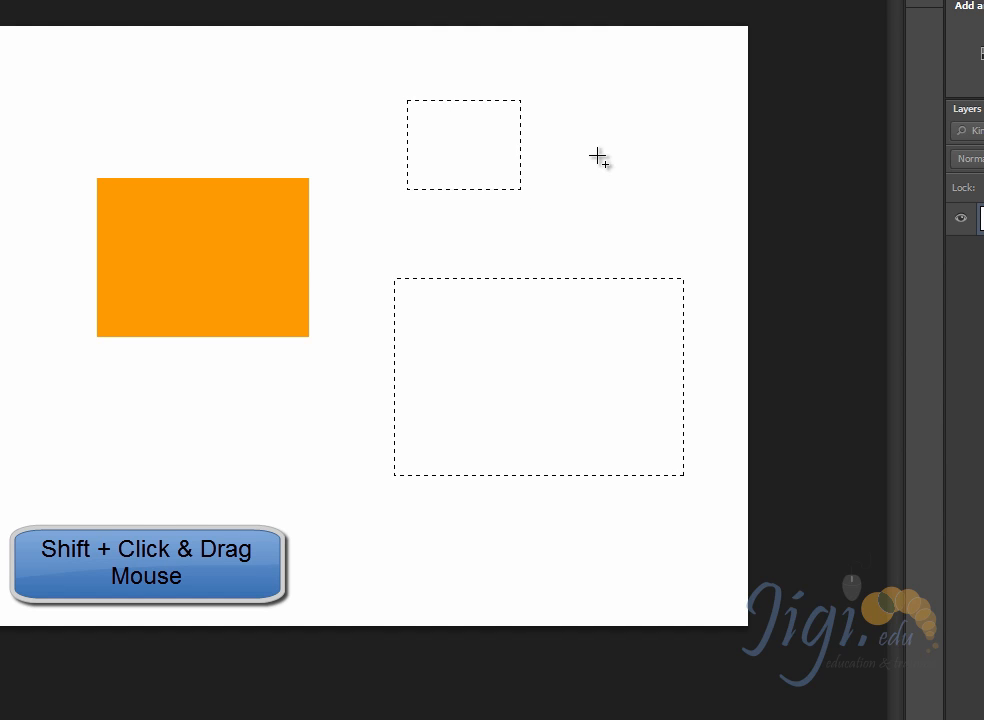
left_click_drag(574, 100, 690, 190)
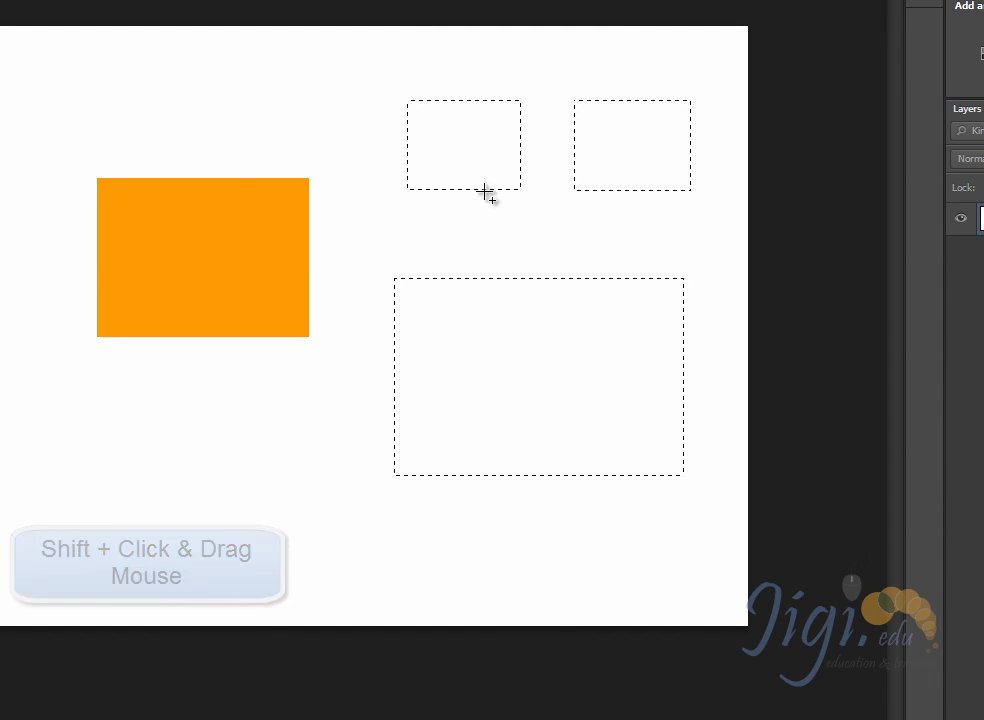
left_click_drag(460, 169, 620, 300)
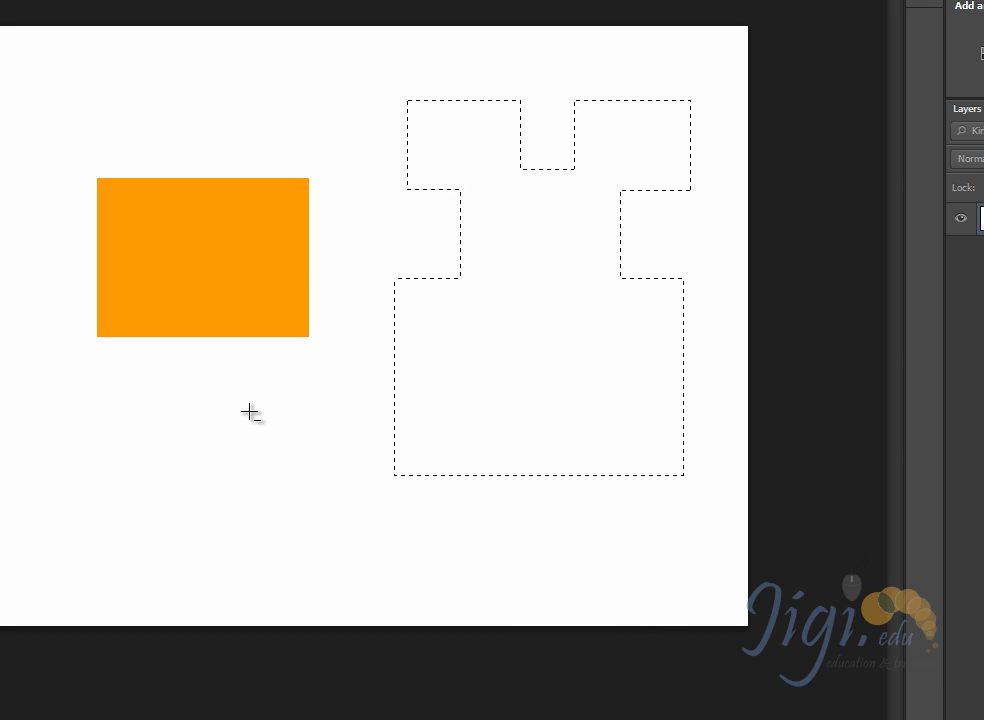
Step: Subtract the bottom edge, a thin horizontal band and a vertical strip about 0.26 in wide from the combined selection, and deselect everything
left_click_drag(280, 436, 731, 488)
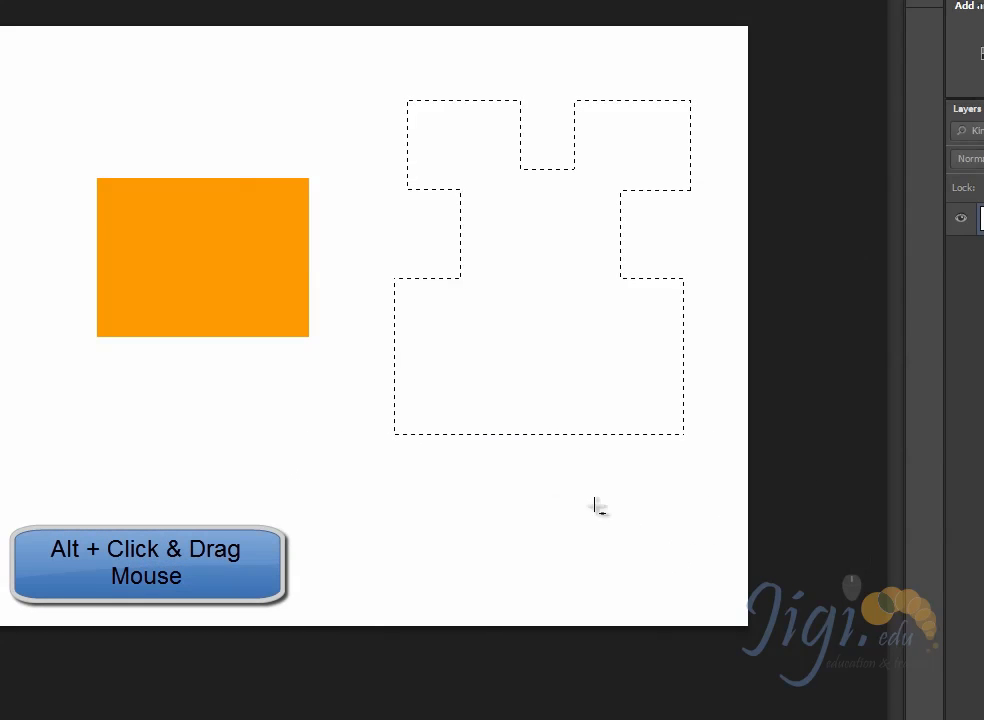
left_click_drag(370, 334, 701, 348)
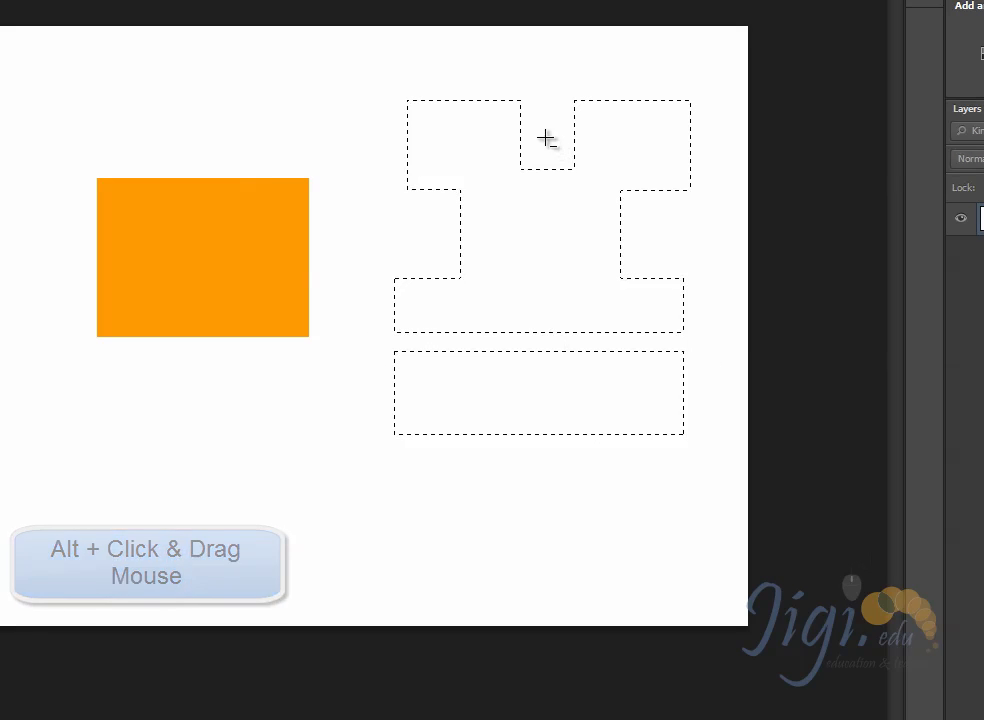
left_click_drag(546, 155, 550, 338)
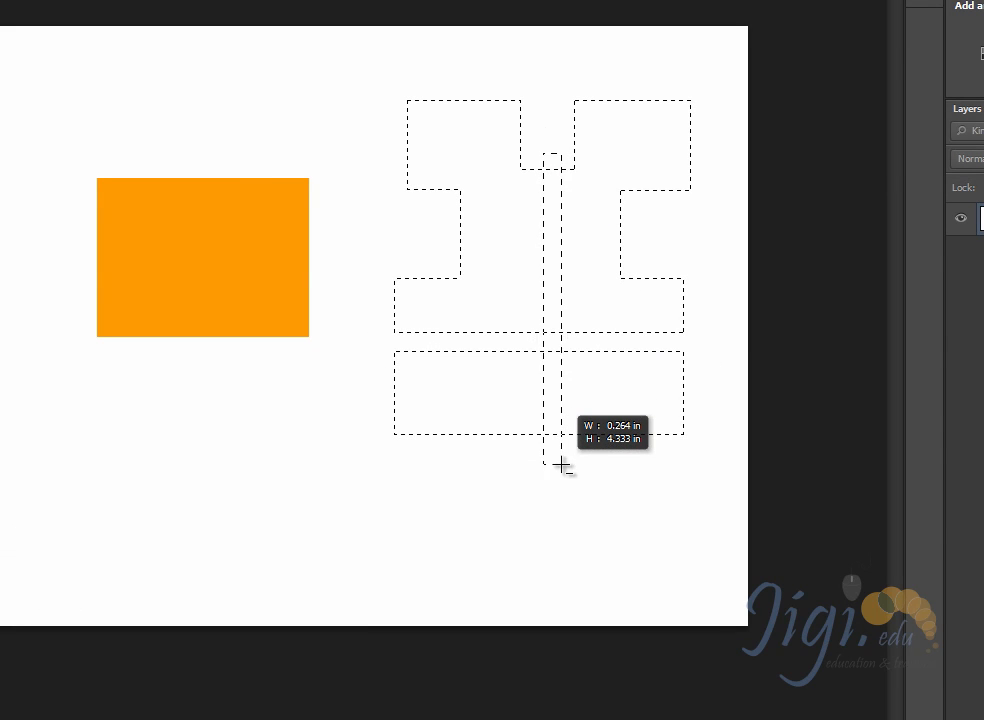
left_click_drag(561, 464, 561, 464)
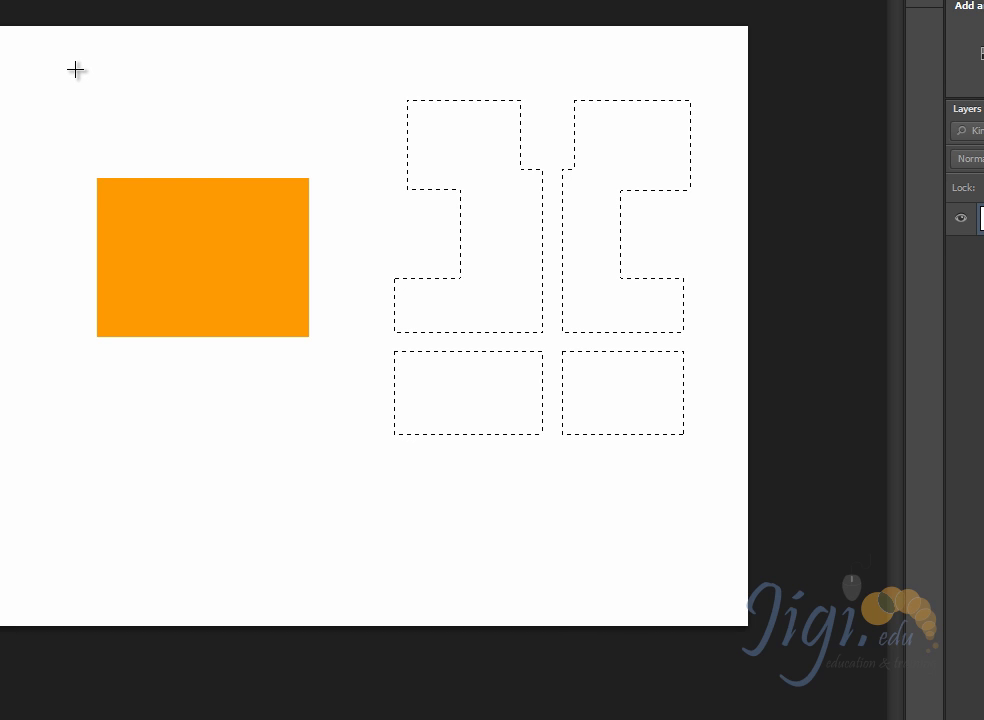
left_click_drag(64, 65, 394, 150)
key("ctrl+d")
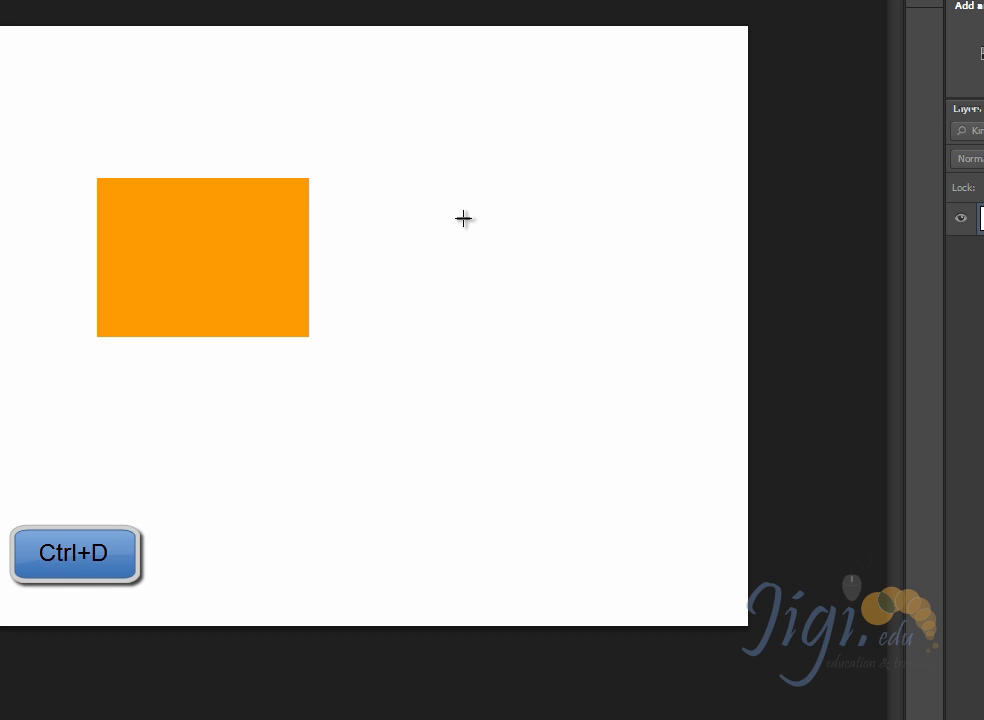
Step: Draw a rectangular selection to the right of the orange rectangle and deselect it, doing this twice
left_click_drag(373, 99, 601, 242)
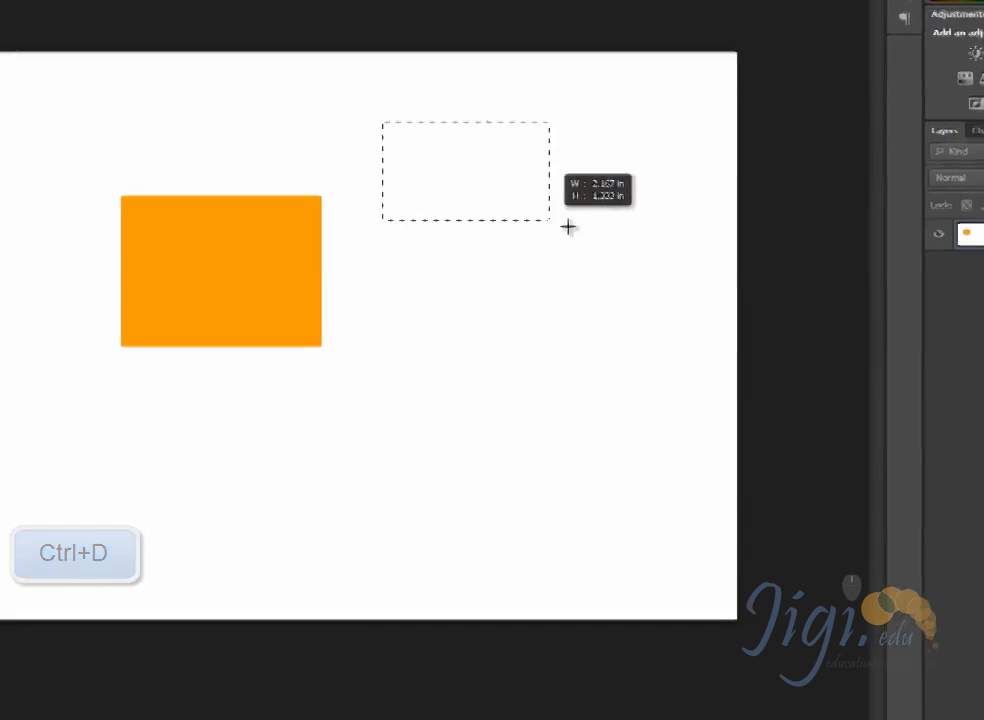
left_click(191, 11)
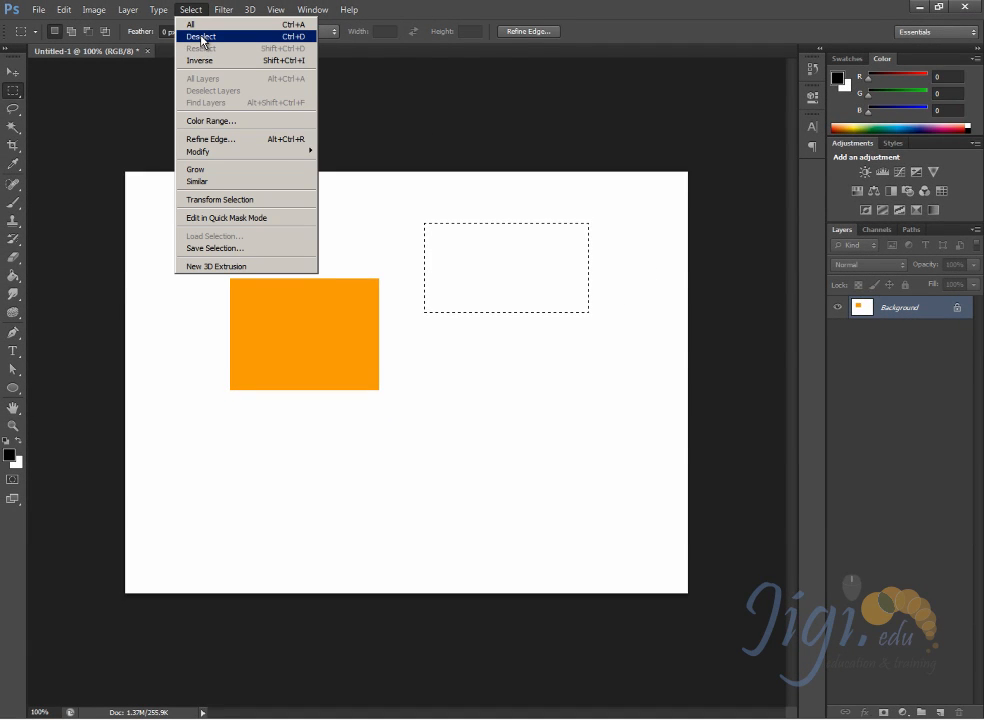
left_click(201, 37)
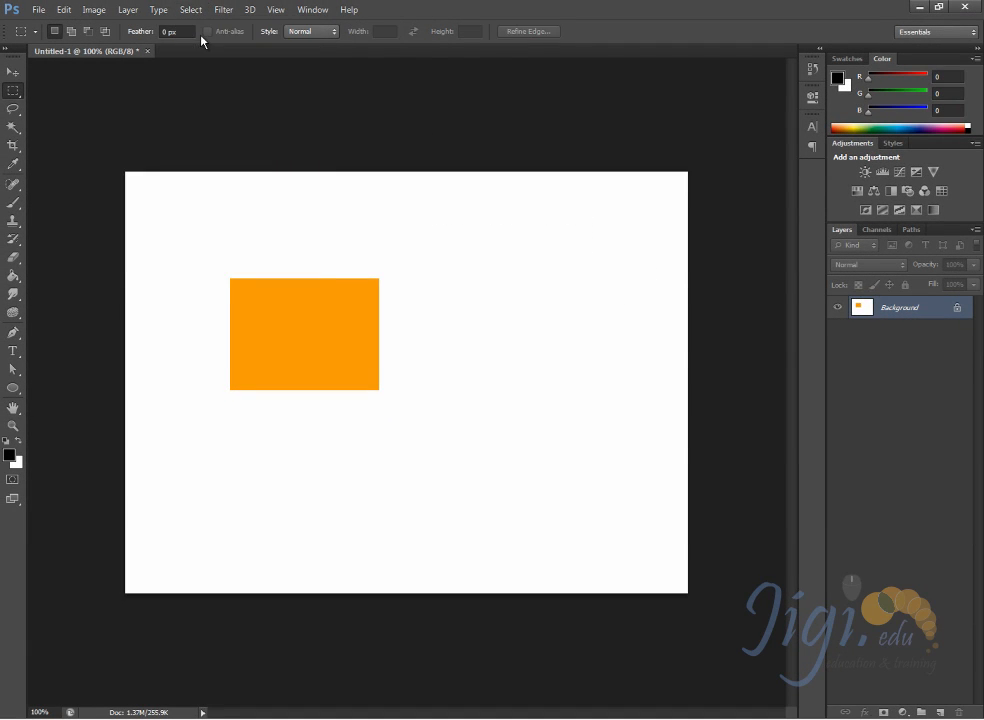
left_click_drag(445, 240, 604, 363)
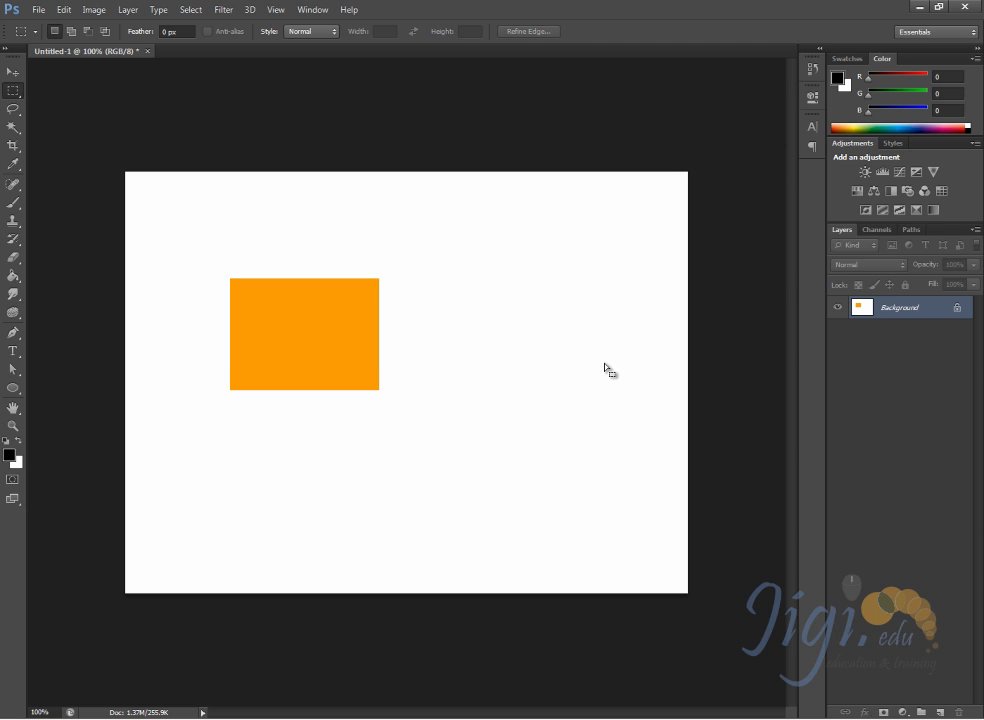
right_click(522, 313)
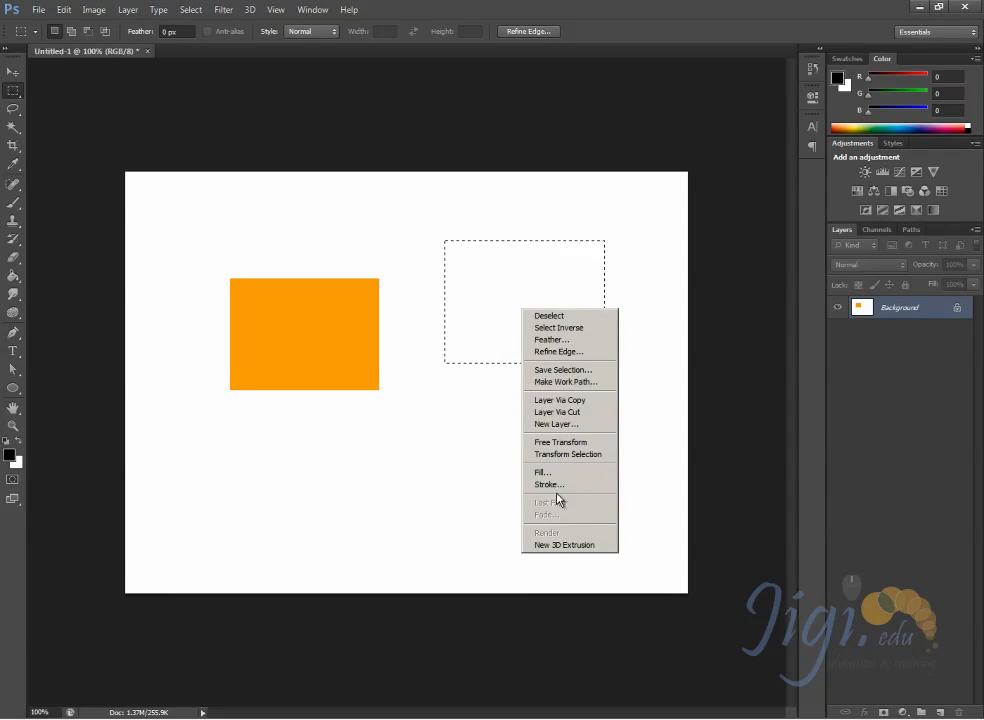
left_click(549, 318)
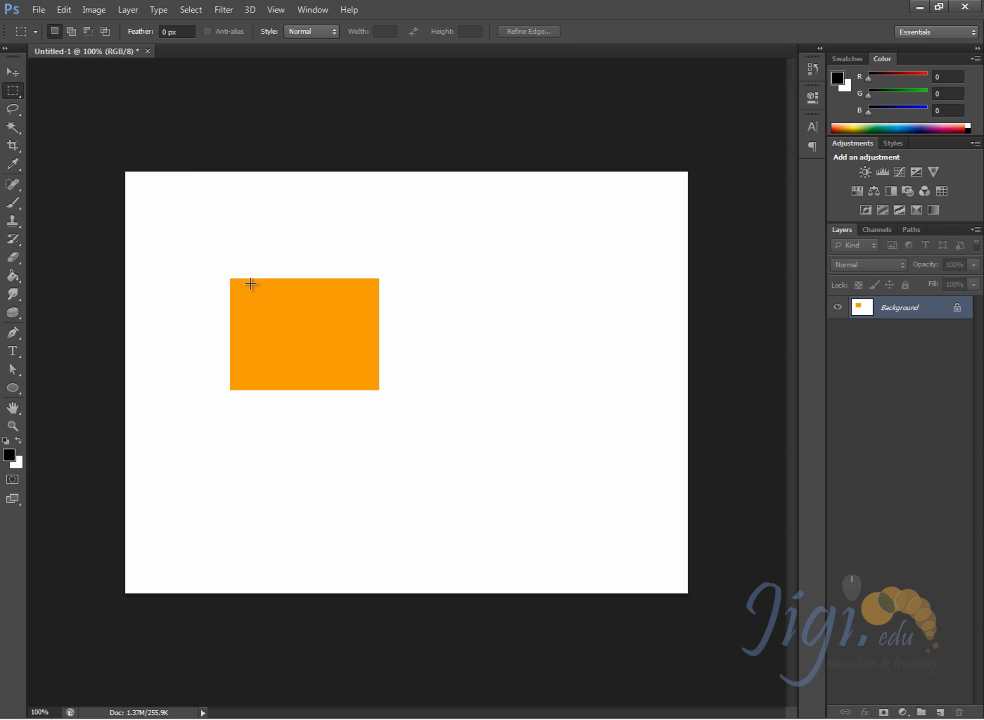
Step: Choose the Elliptical Marquee tool, set the lasso group to the Magnetic Lasso tool, and return to the Elliptical Marquee tool
left_click(11, 92)
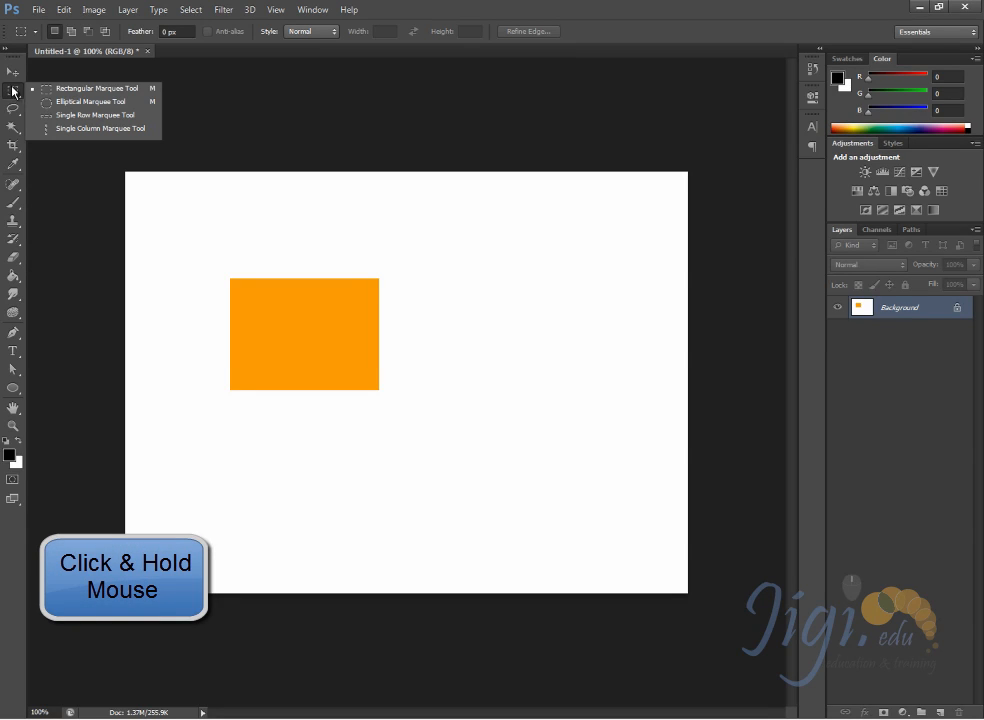
left_click(80, 103)
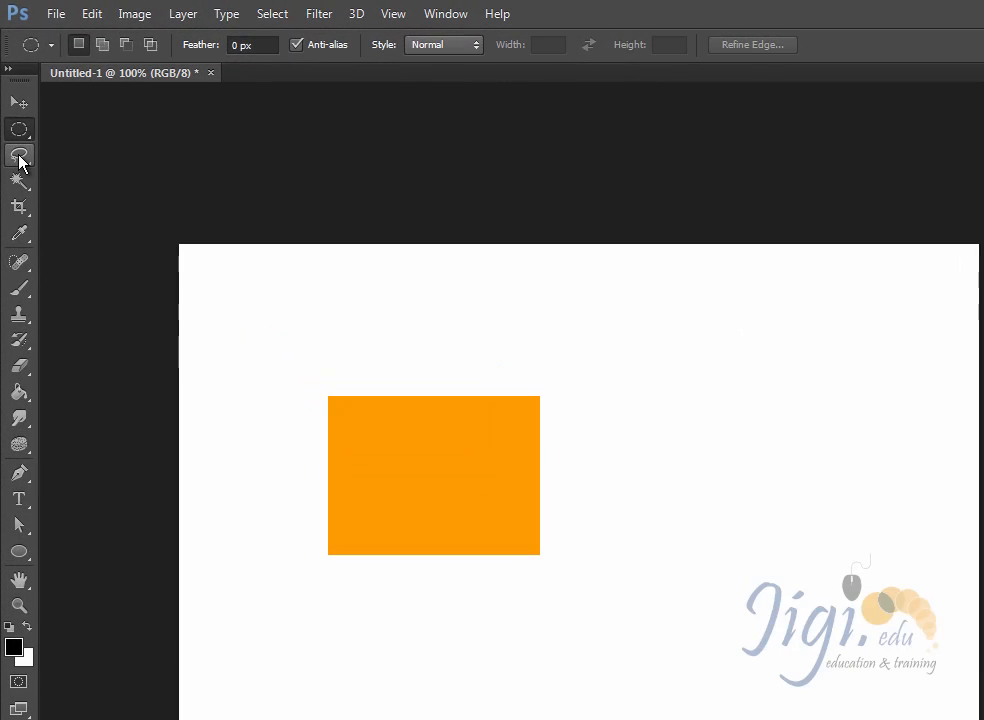
left_click(14, 111)
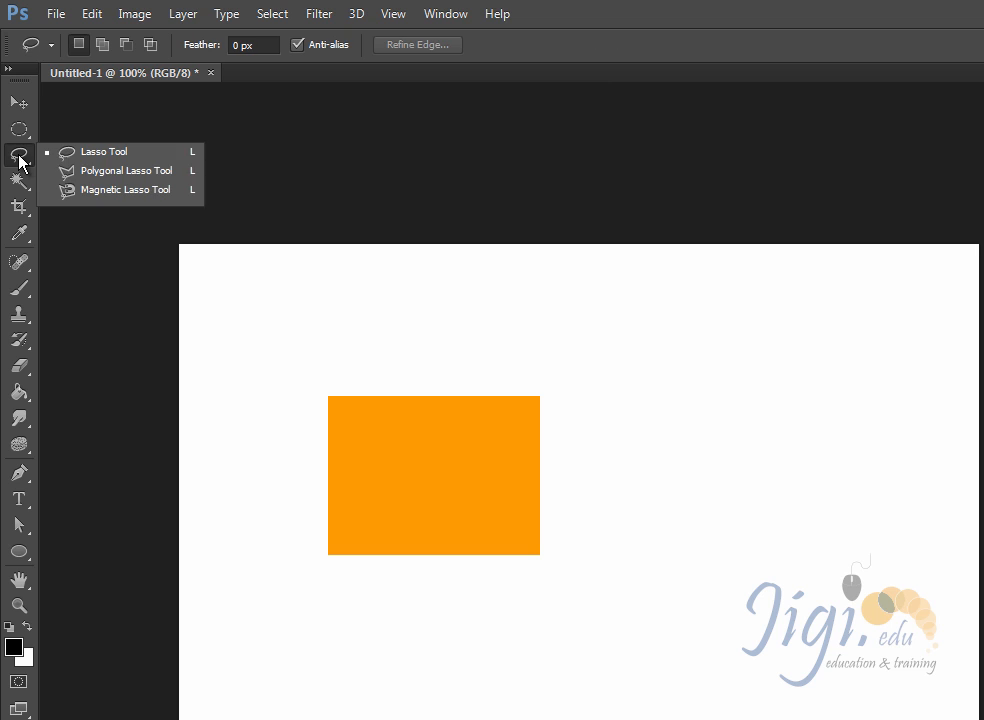
left_click(110, 190)
left_click(18, 129)
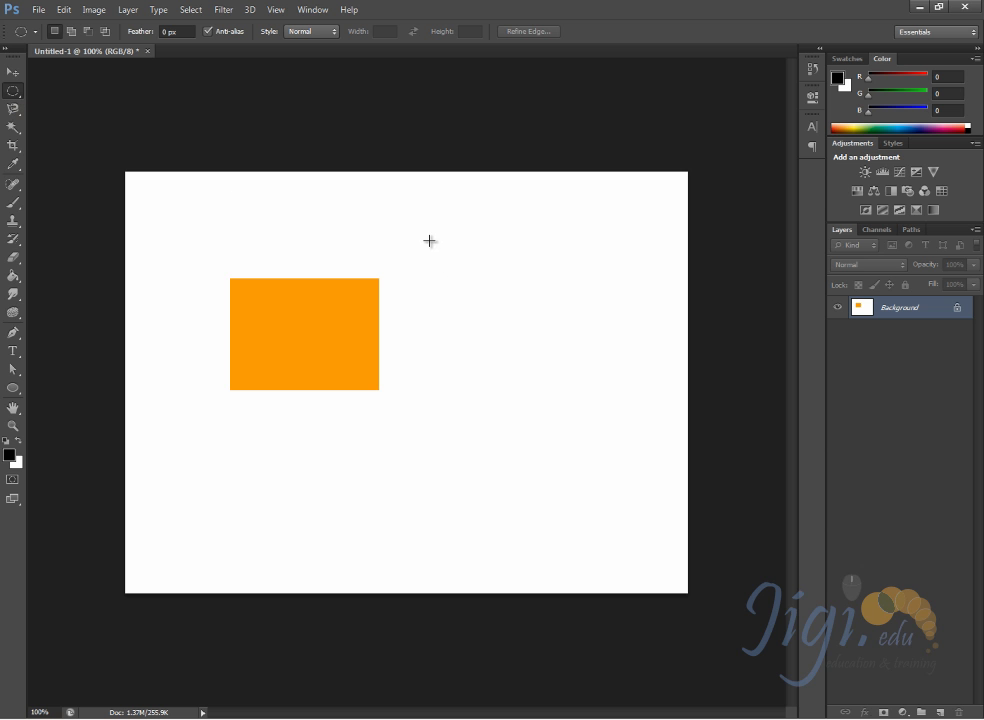
Step: Practise drawing elliptical selections in the white area right of the orange rectangle, and clear them
left_click_drag(610, 341, 826, 424)
left_click_drag(580, 298, 628, 305)
left_click_drag(513, 366, 595, 527)
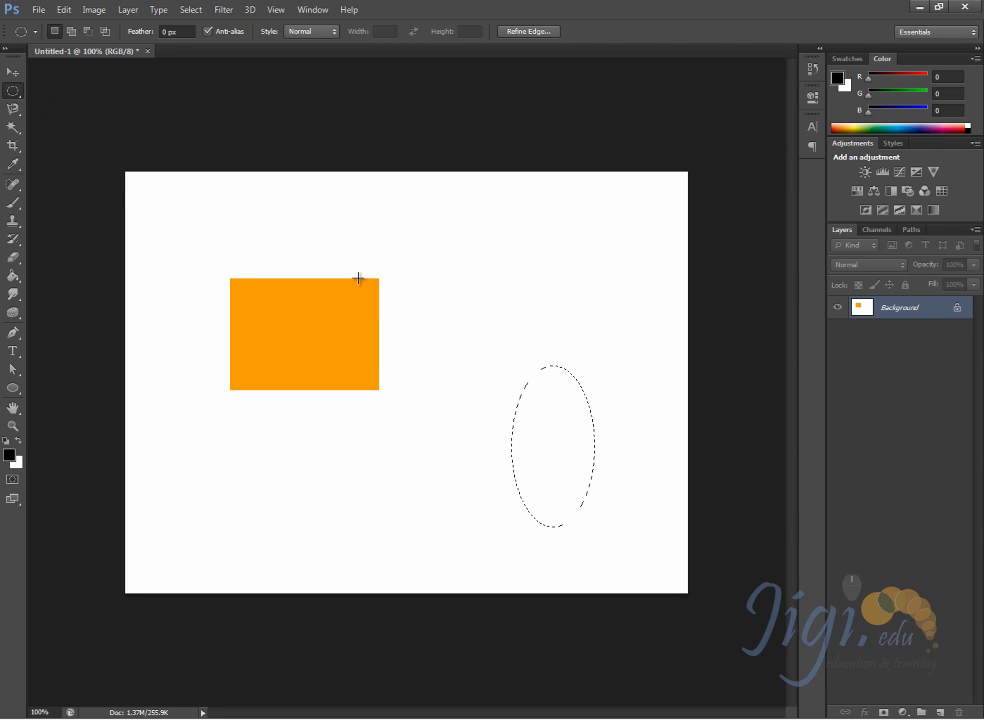
key("ctrl+d")
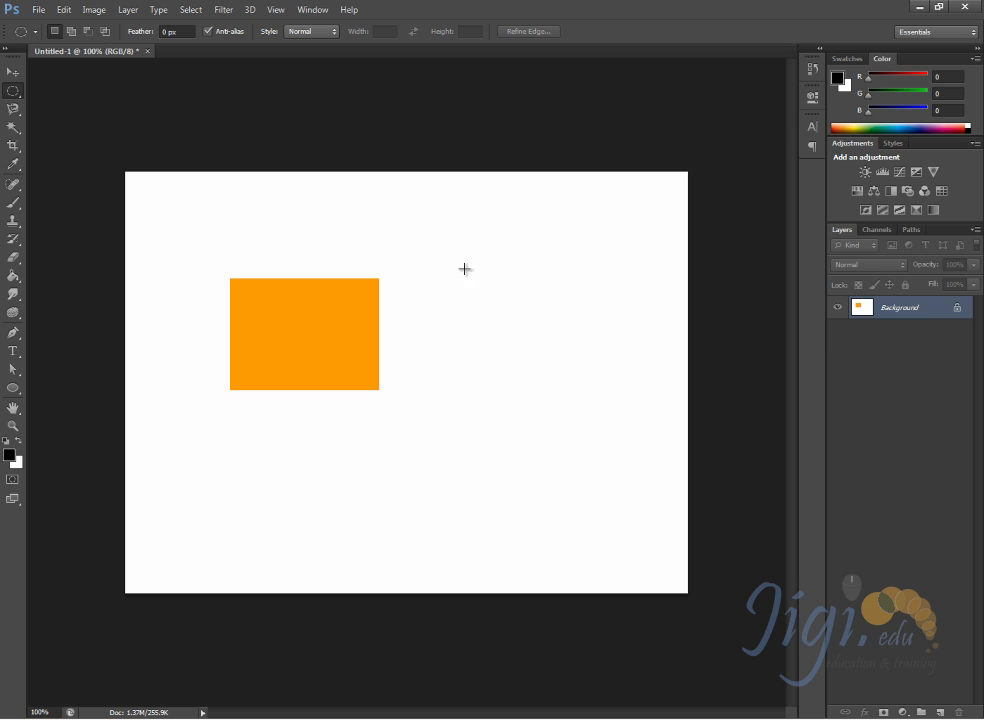
left_click_drag(464, 269, 648, 425)
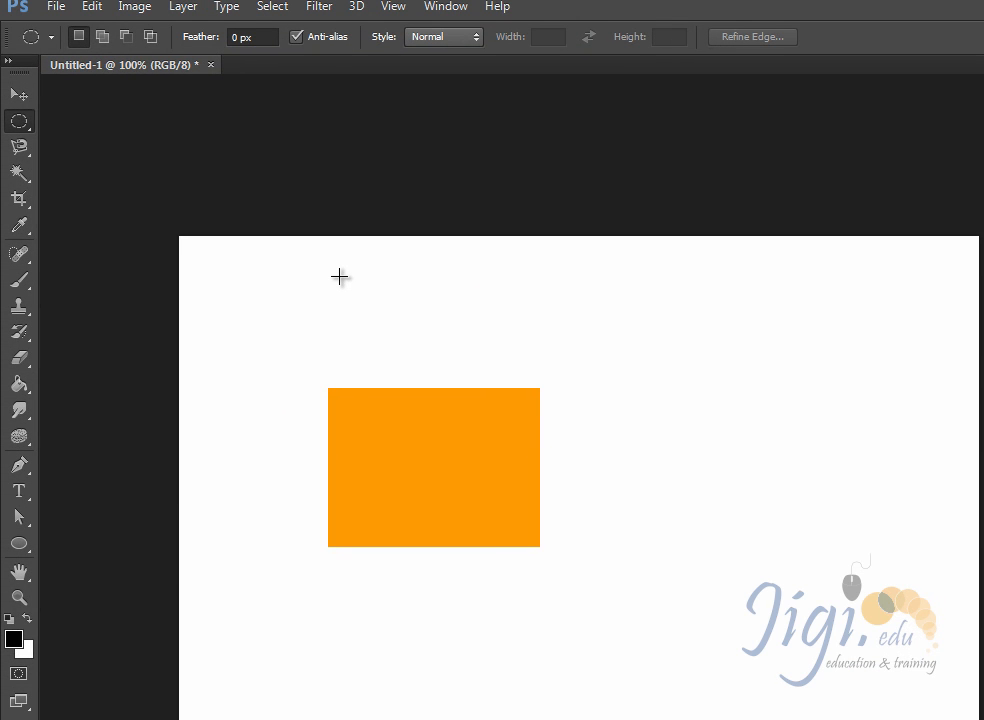
Step: Close the practice document without saving and create a new white document with the Web preset at 800 x 600 pixels
left_click(212, 65)
left_click(734, 381)
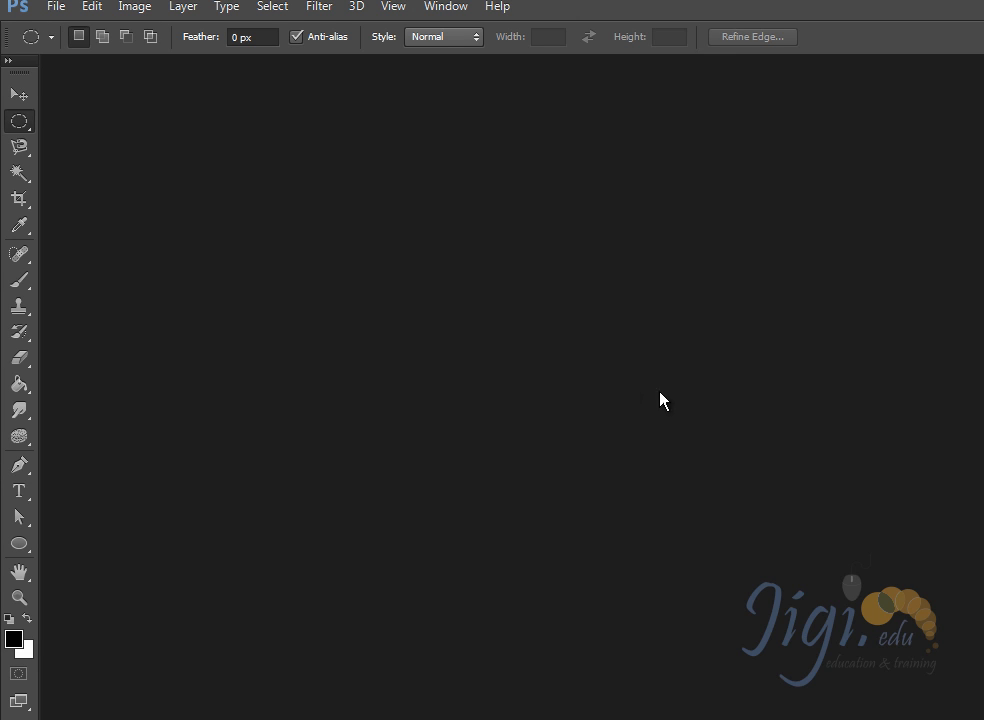
left_click(58, 8)
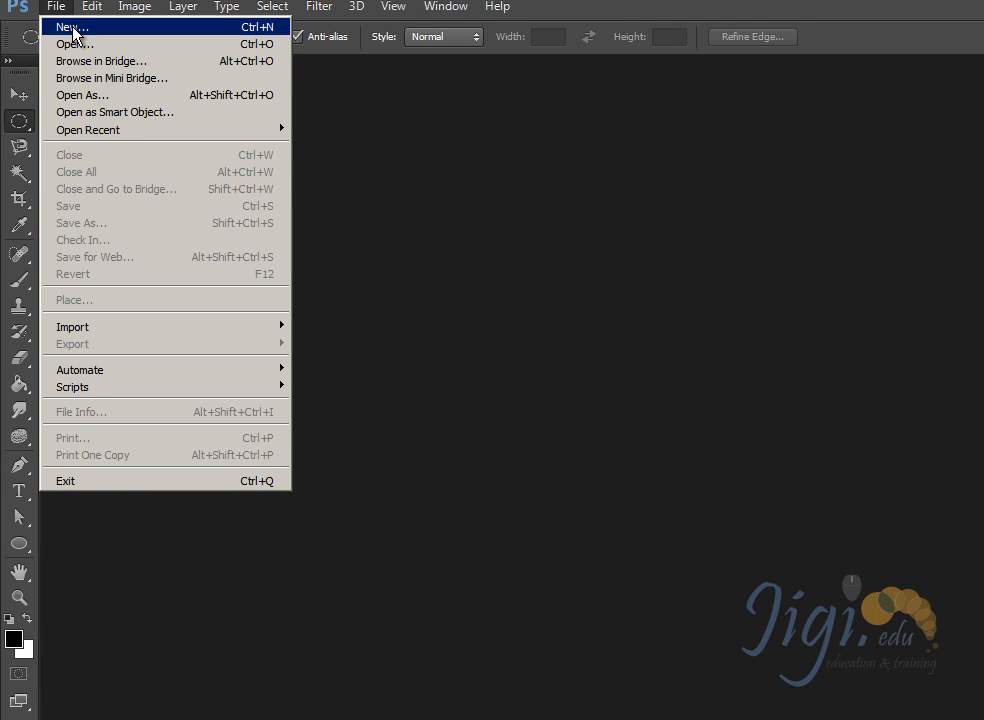
left_click(72, 28)
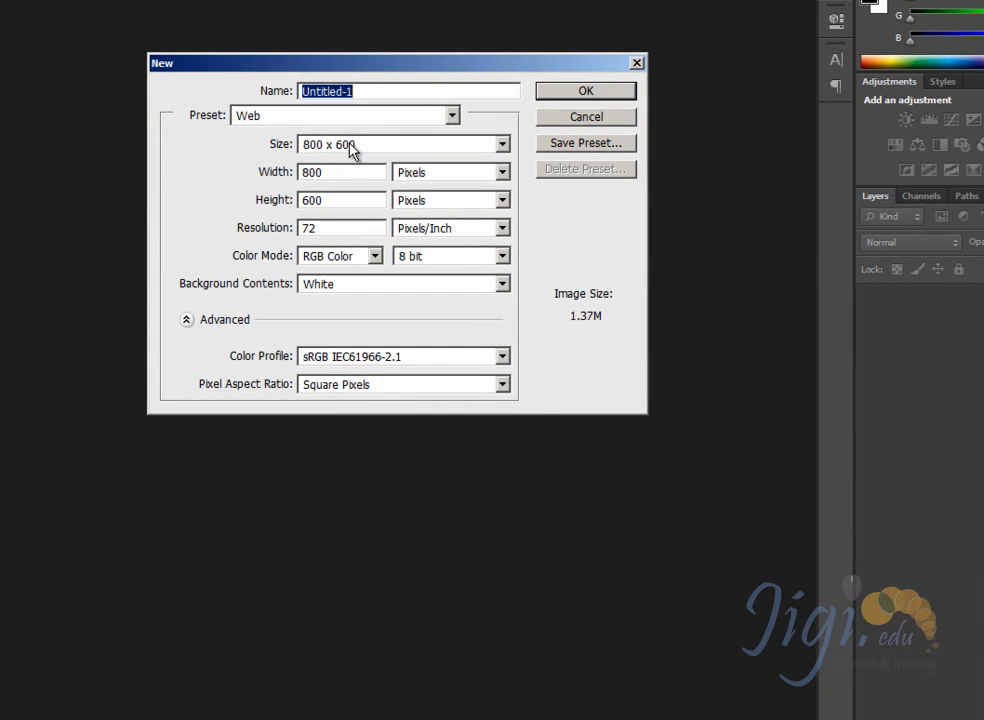
left_click(597, 96)
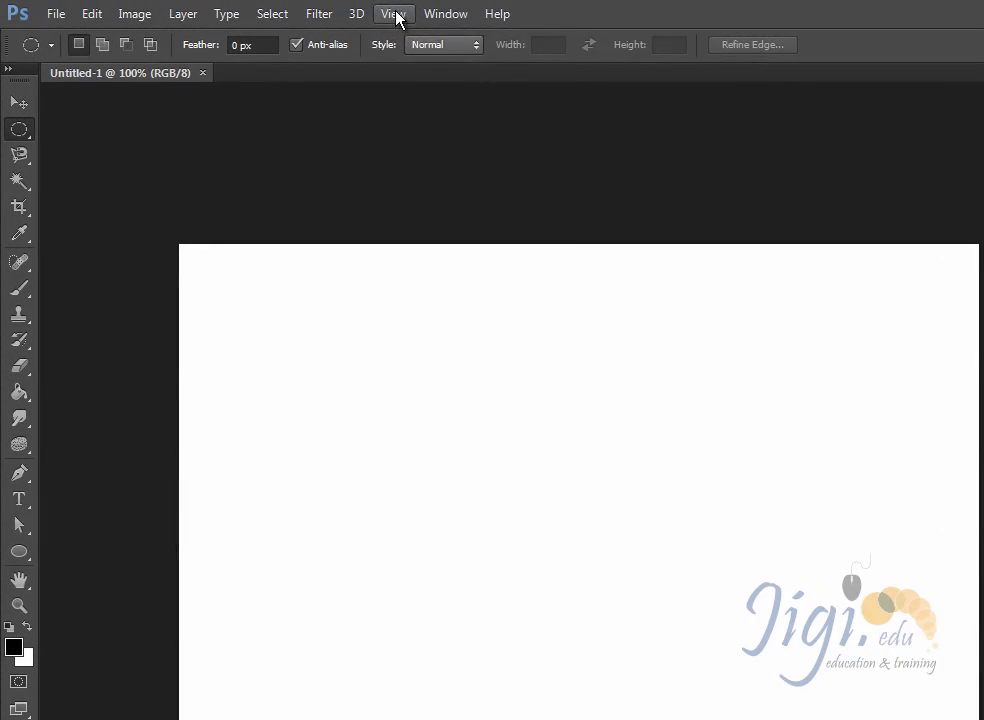
Step: Display the grid over the new canvas
left_click(277, 12)
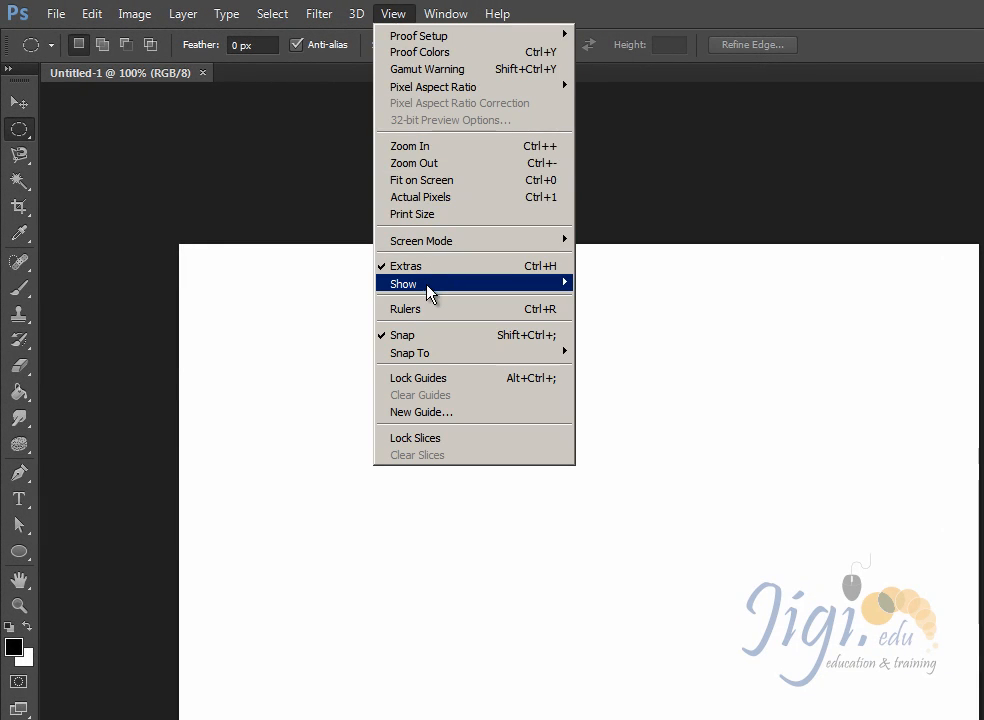
mouse_move(429, 288)
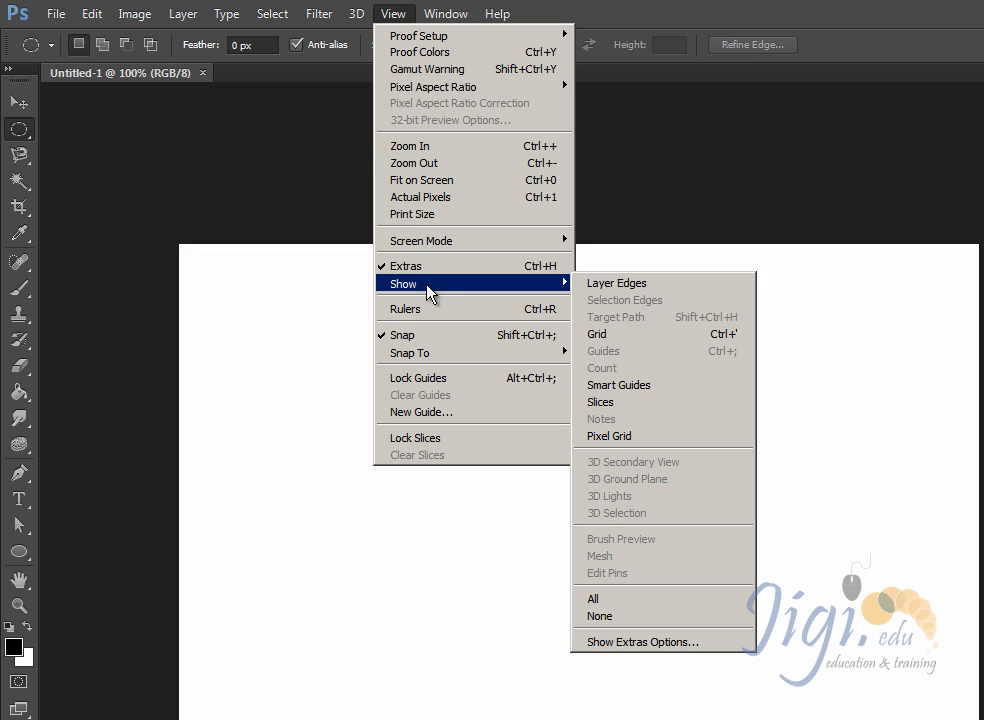
left_click(648, 335)
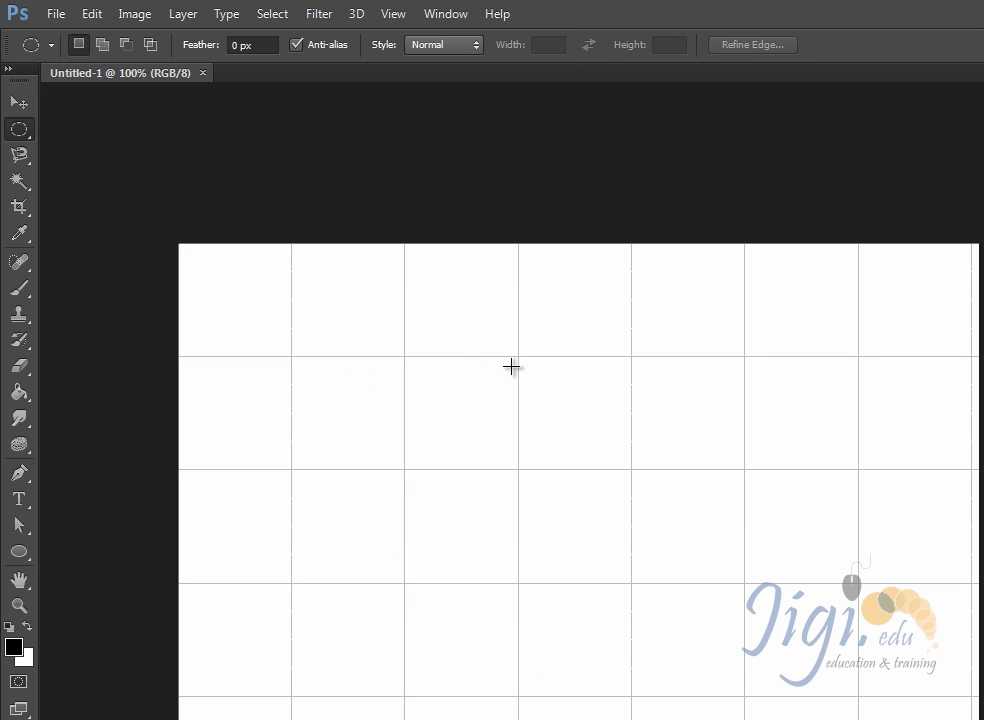
Step: Select one whole grid square near the canvas's upper middle with the Rectangular Marquee tool, and deselect it
left_click(20, 132)
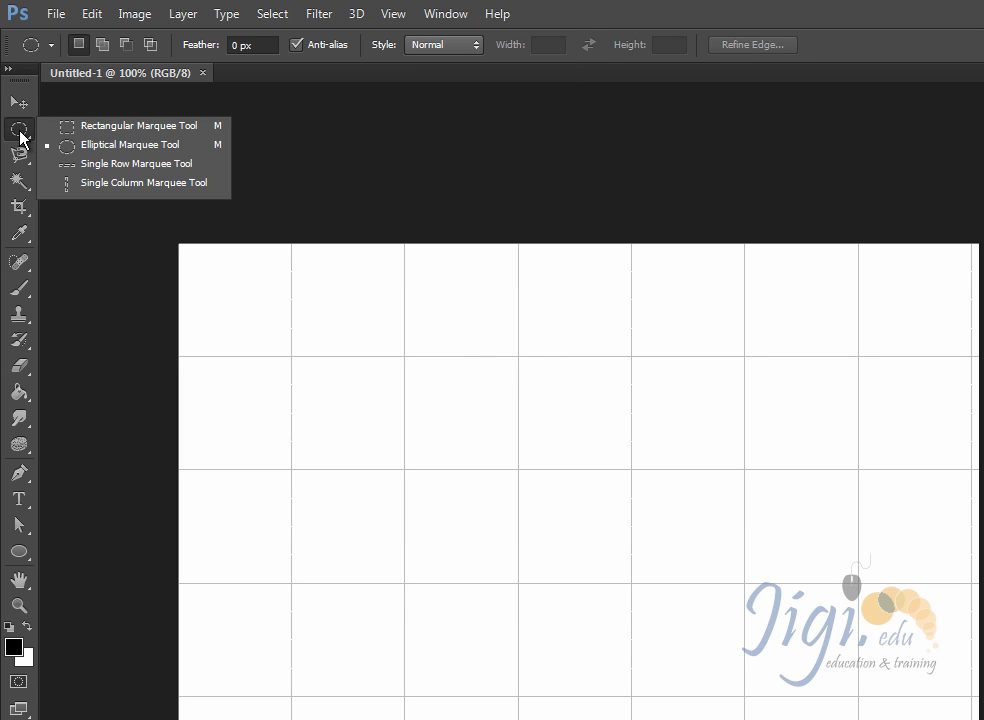
left_click(110, 130)
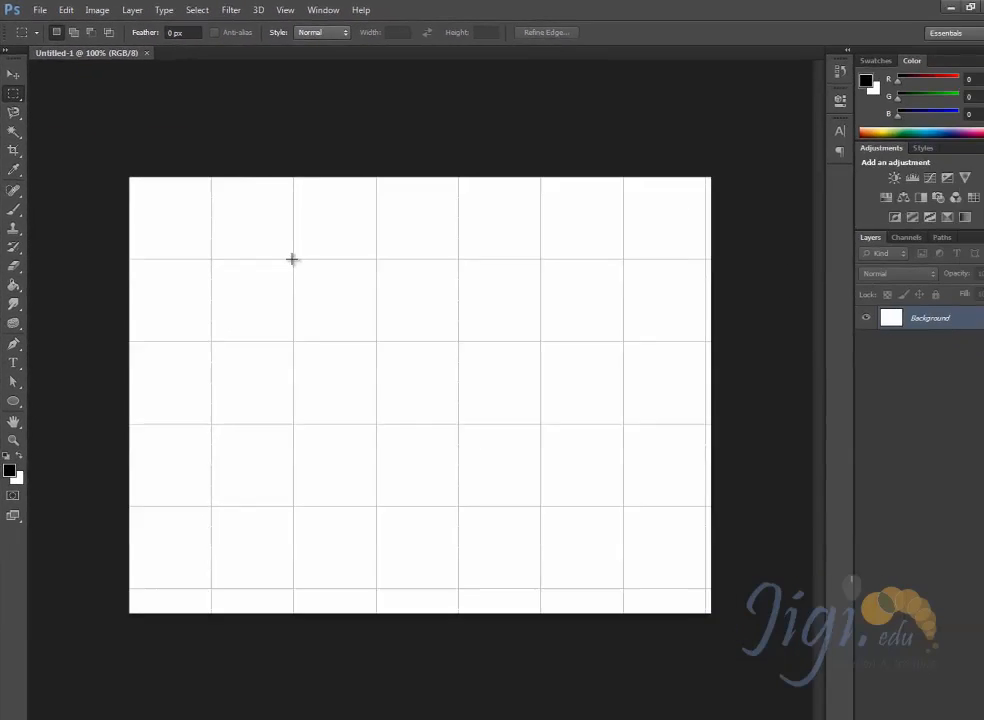
left_click_drag(292, 259, 363, 329)
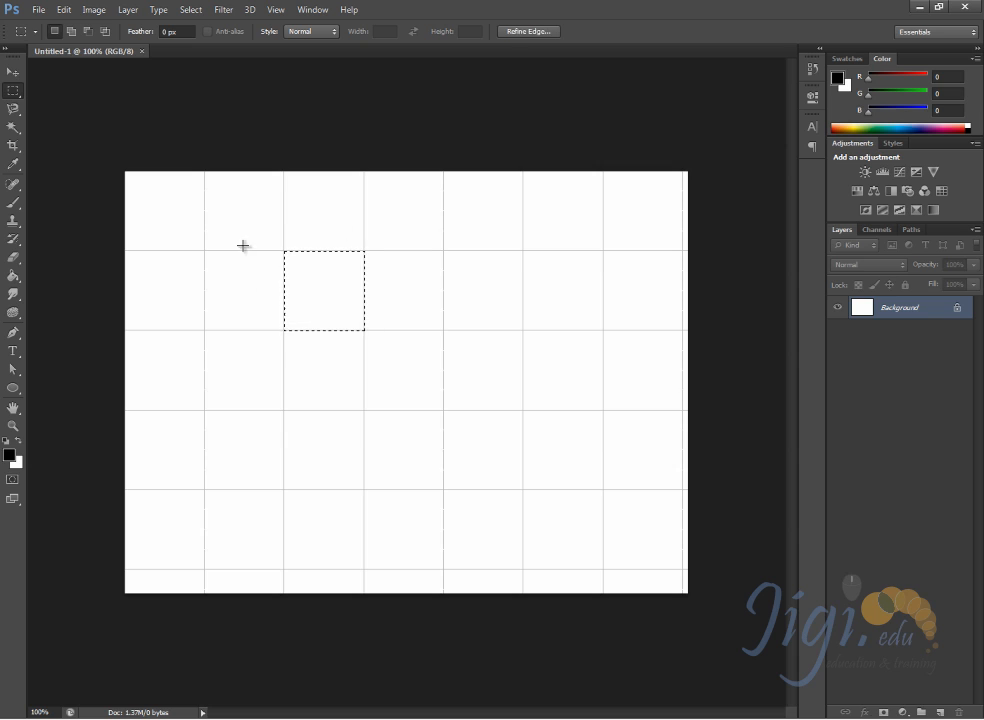
left_click(470, 243)
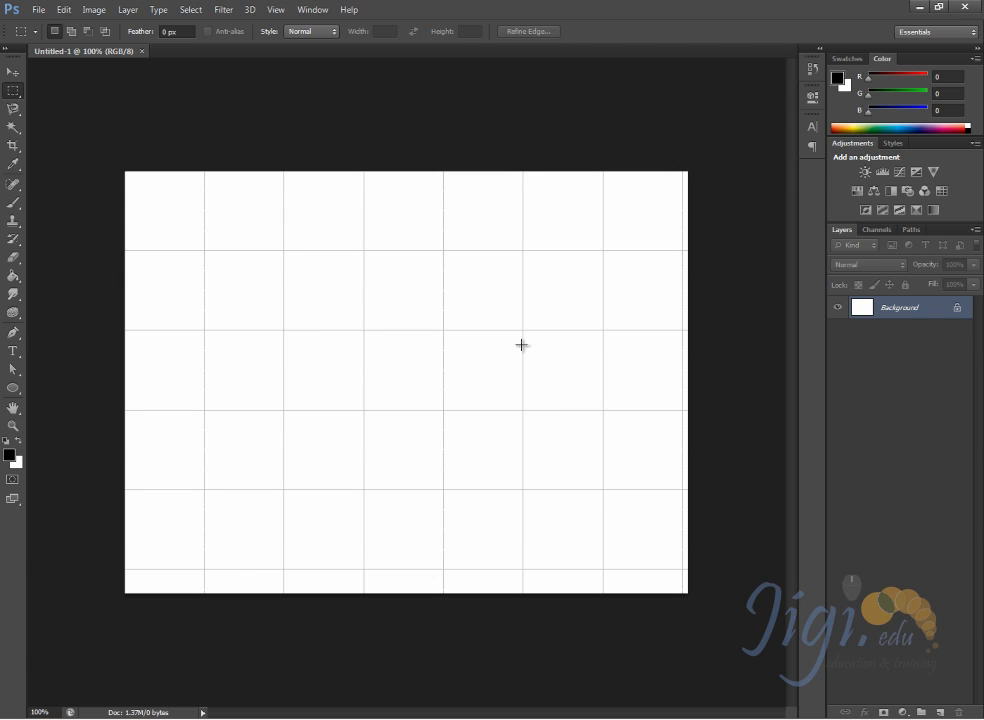
Step: Turn on the Snap option
left_click(277, 11)
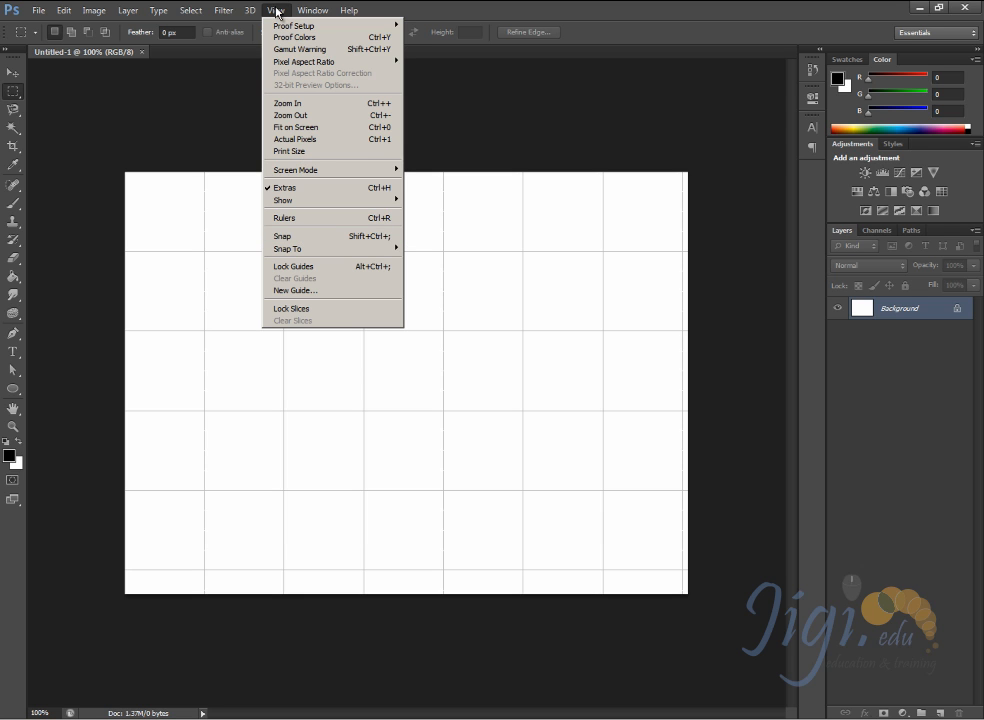
left_click(379, 240)
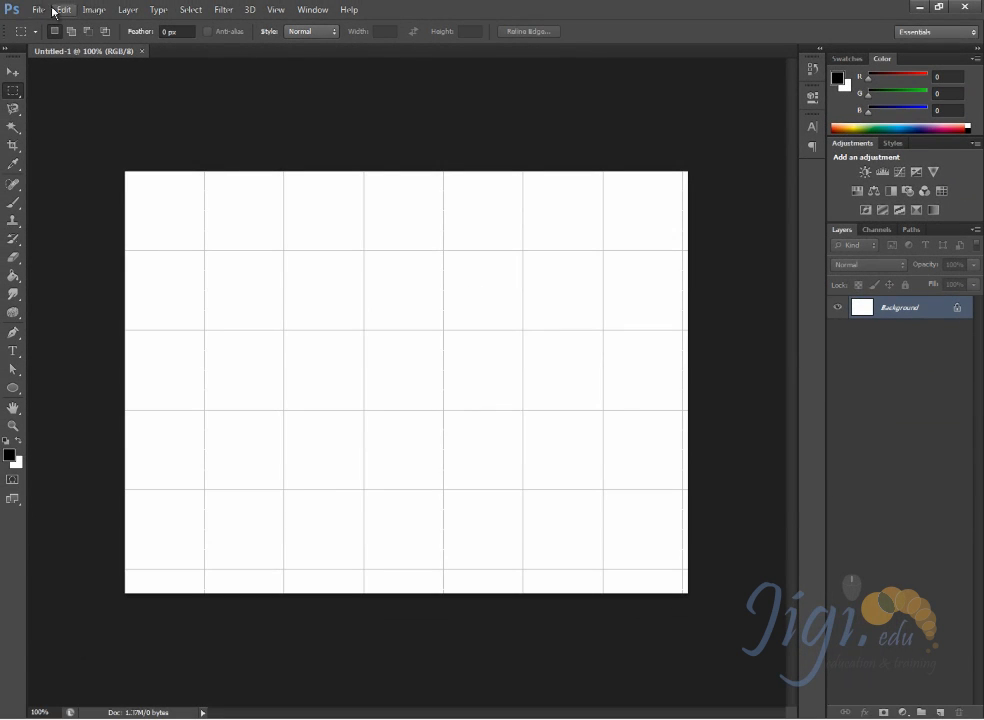
Step: Set the grid colour to bright red (ff1313) in the Guides, Grid & Slices preferences
left_click(63, 9)
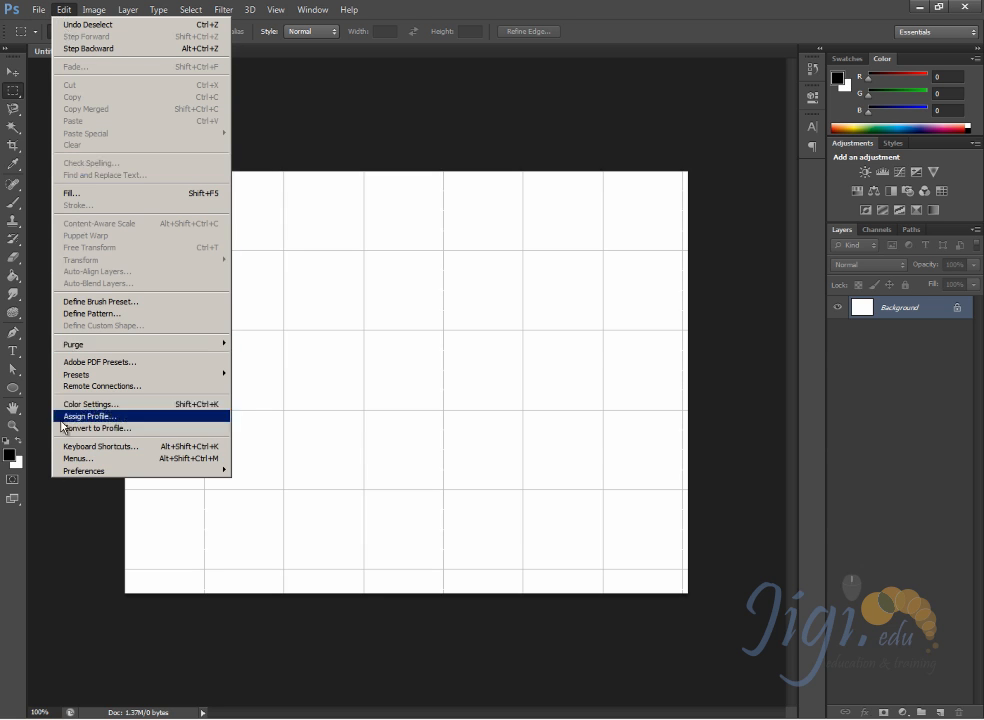
mouse_move(75, 474)
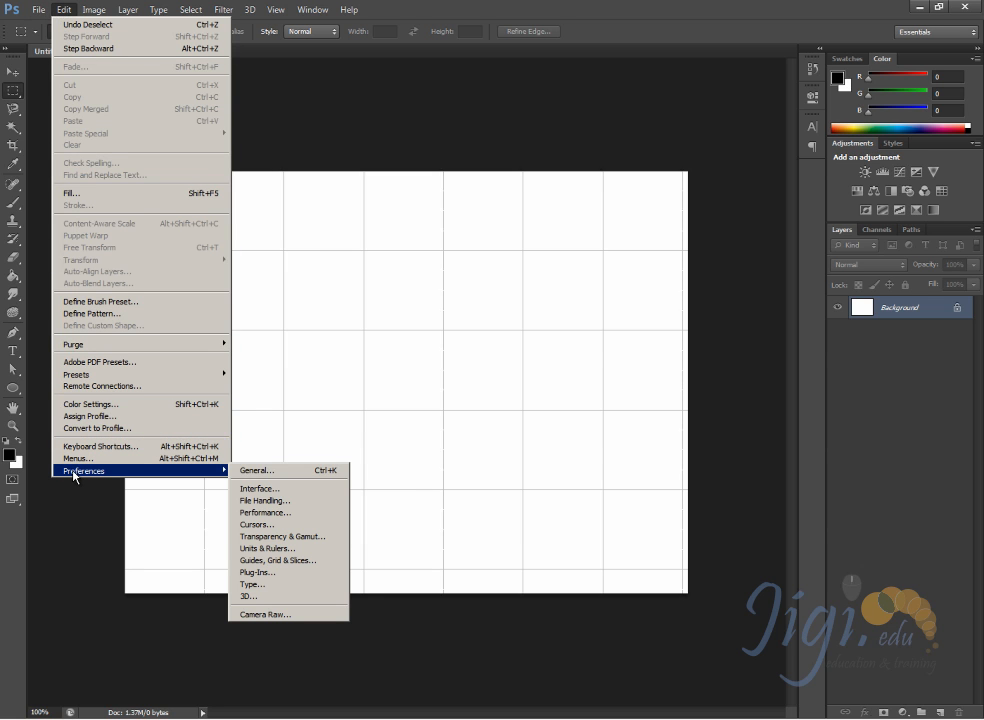
left_click(310, 566)
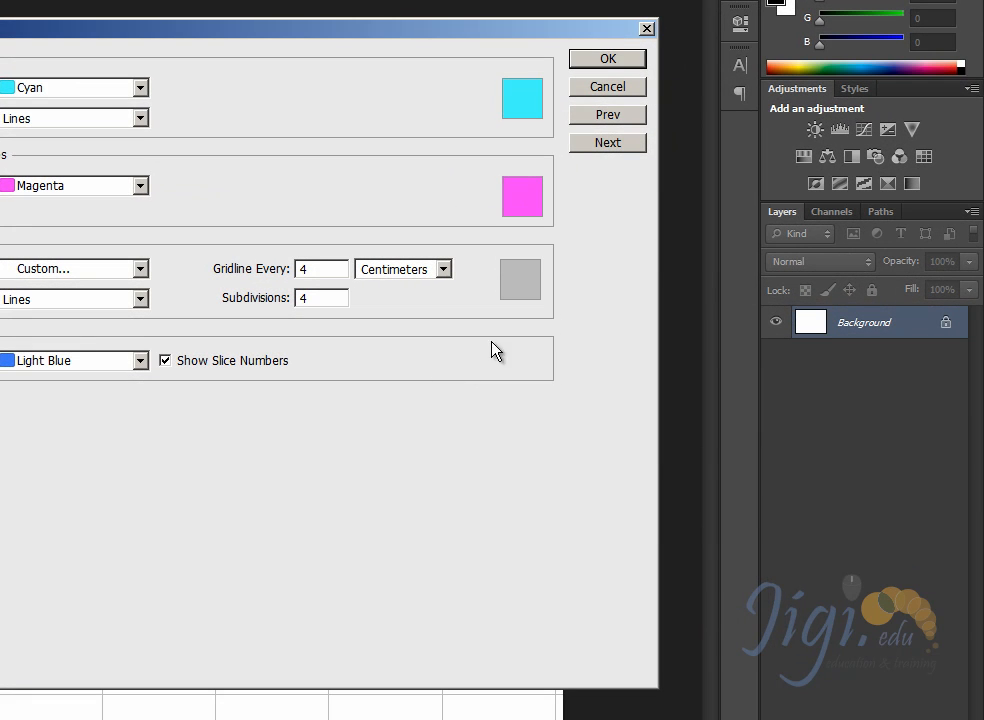
left_click_drag(410, 25, 252, 300)
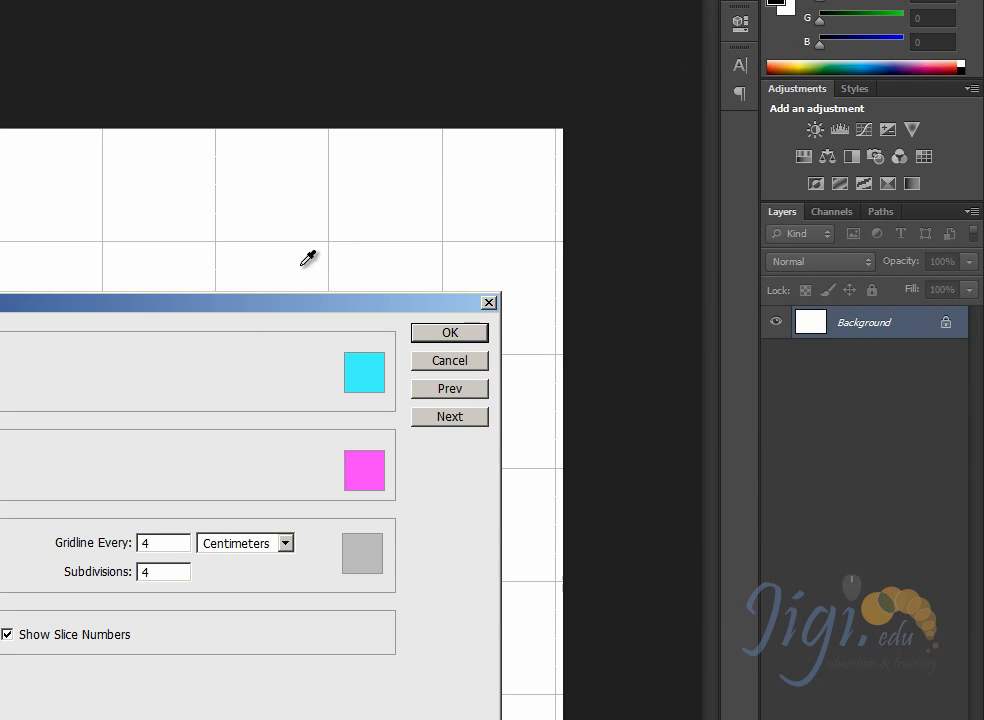
left_click(367, 564)
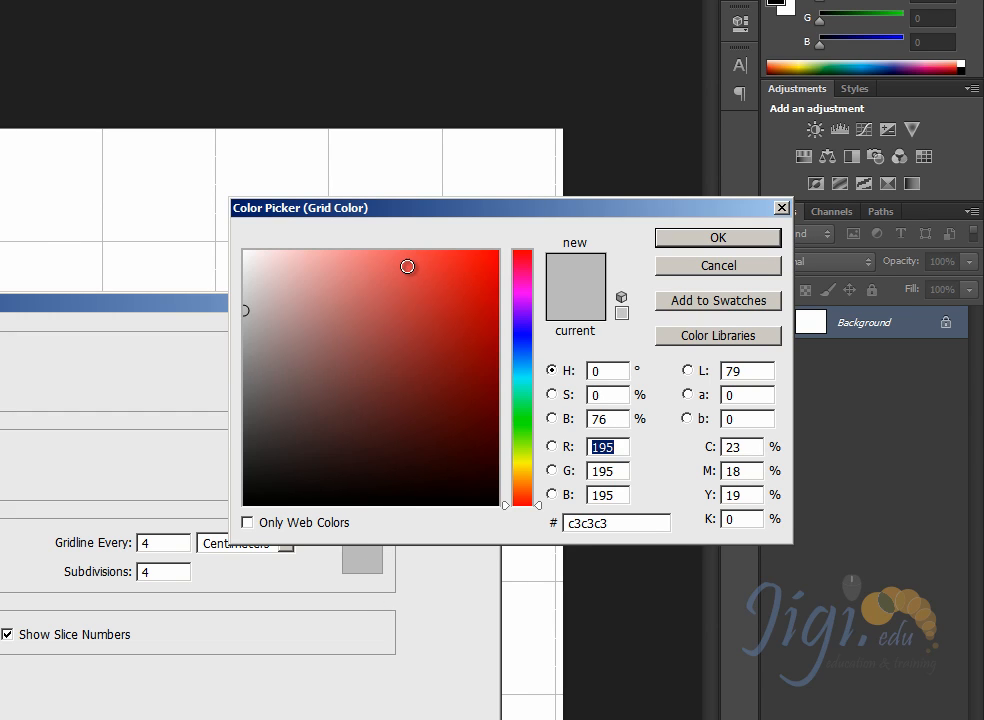
mouse_move(407, 266)
left_mouse_down()
mouse_move(457, 246)
mouse_move(479, 251)
left_mouse_up()
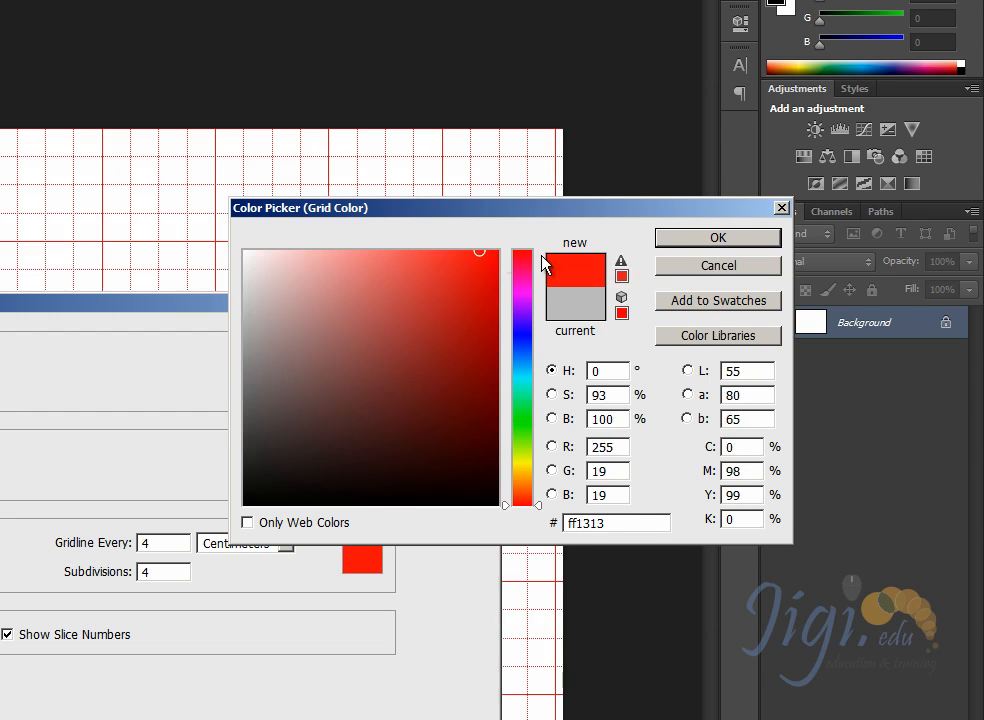
left_click(697, 246)
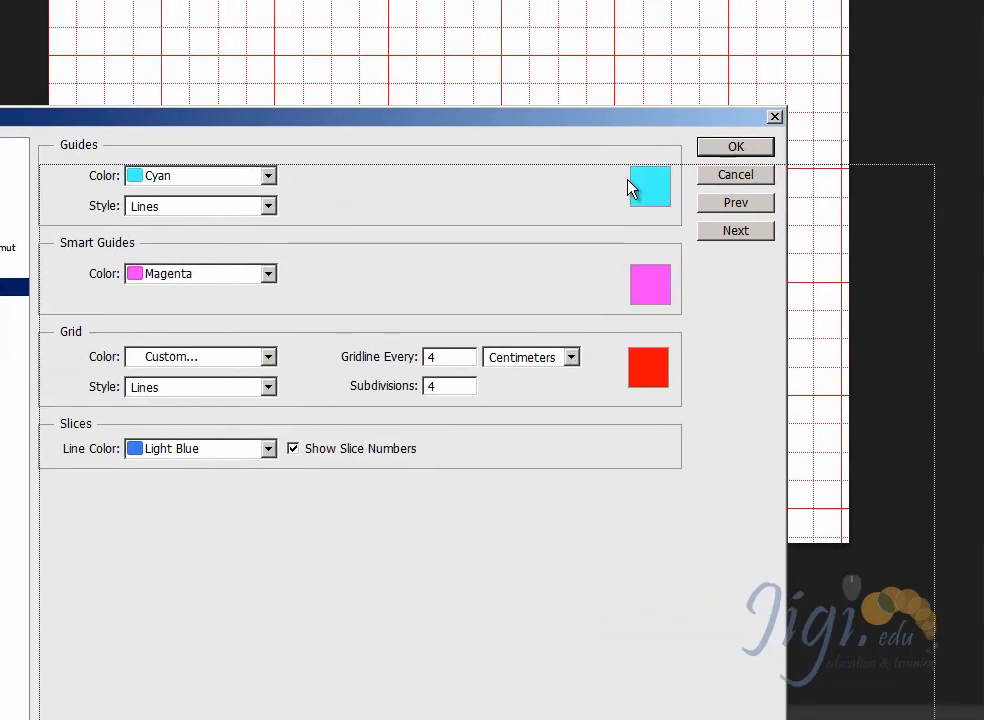
Step: Try a gridline every 2 centimeters with 4 subdivisions, moving the preferences dialog to keep the canvas visible
left_click_drag(627, 179, 626, 178)
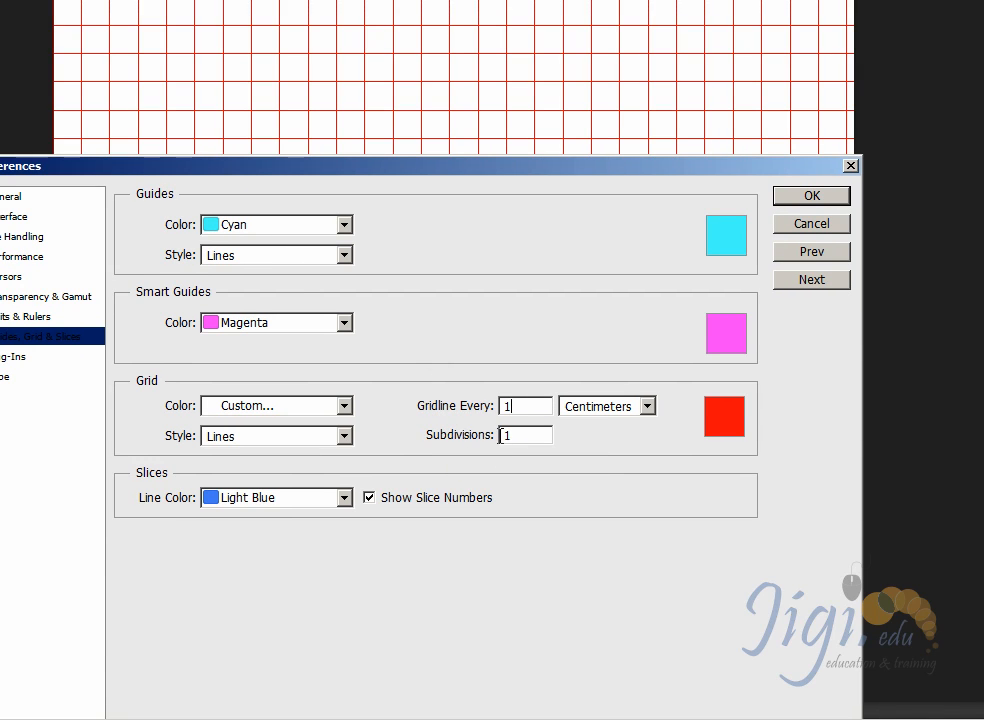
type("4")
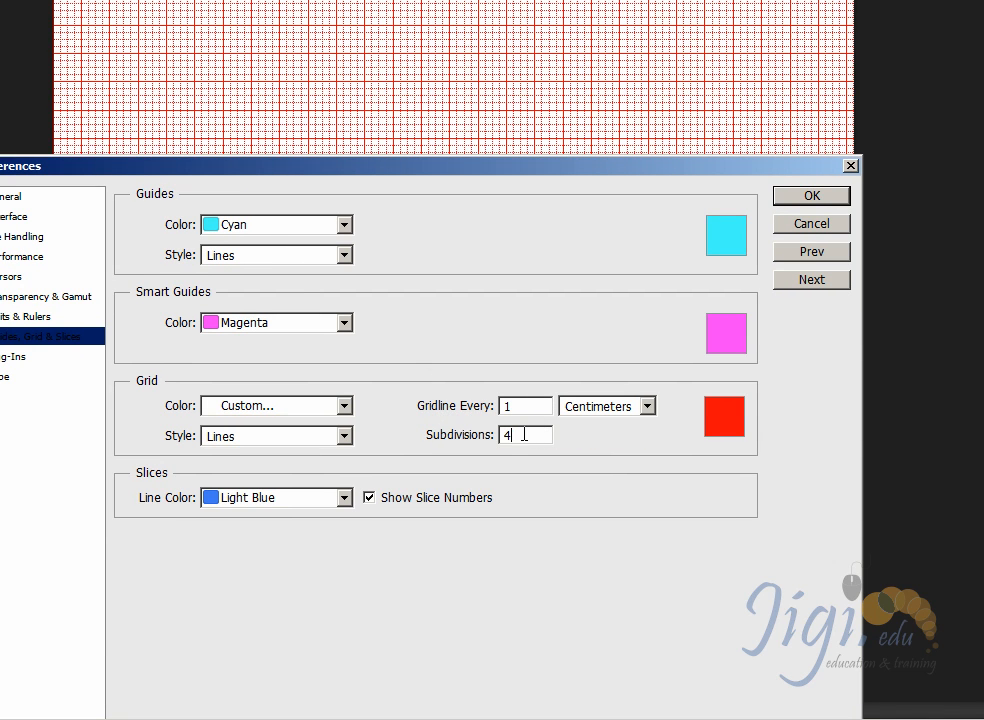
left_click(479, 404)
type("2")
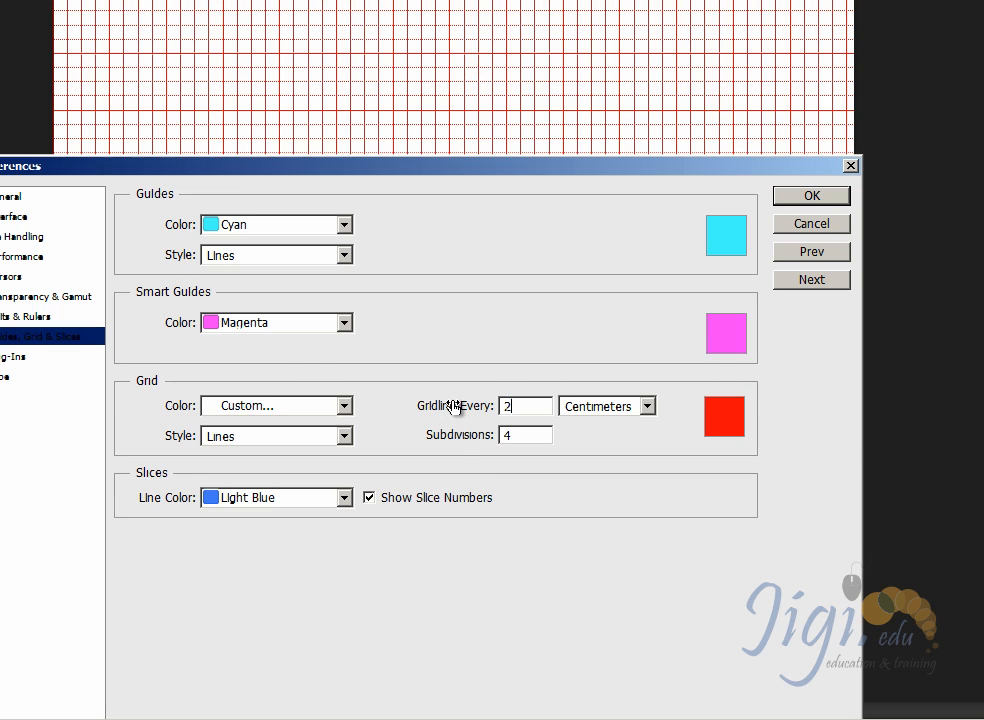
Step: Set the grid to 1 subdivision with a gridline every 1 centimeter, and apply the preferences
left_click(453, 434)
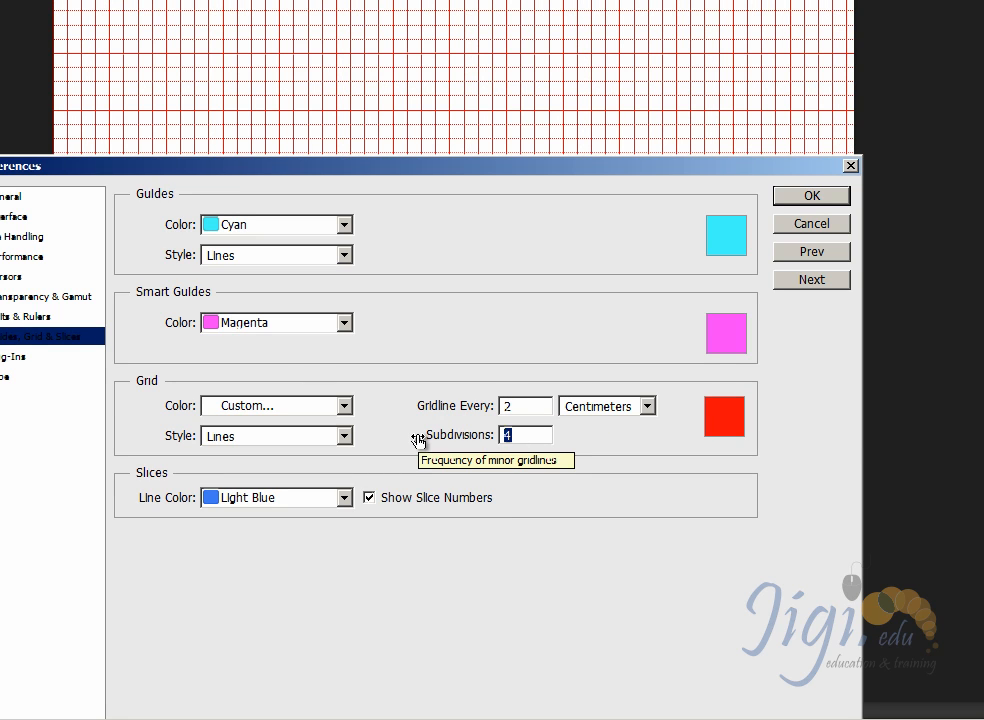
type("0")
left_click(428, 438)
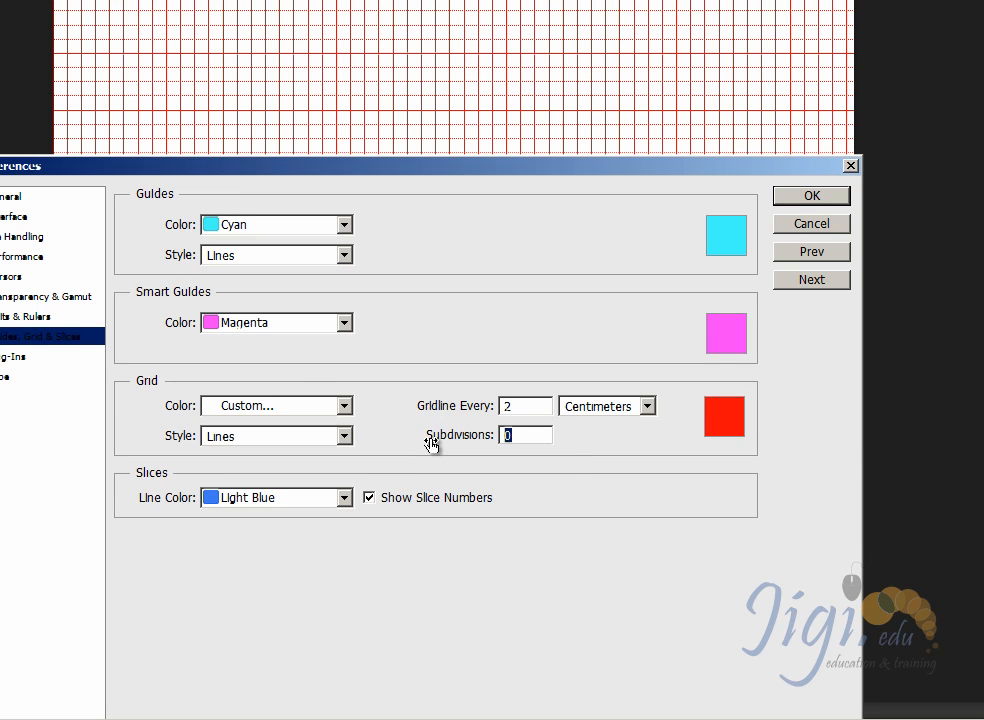
type("1")
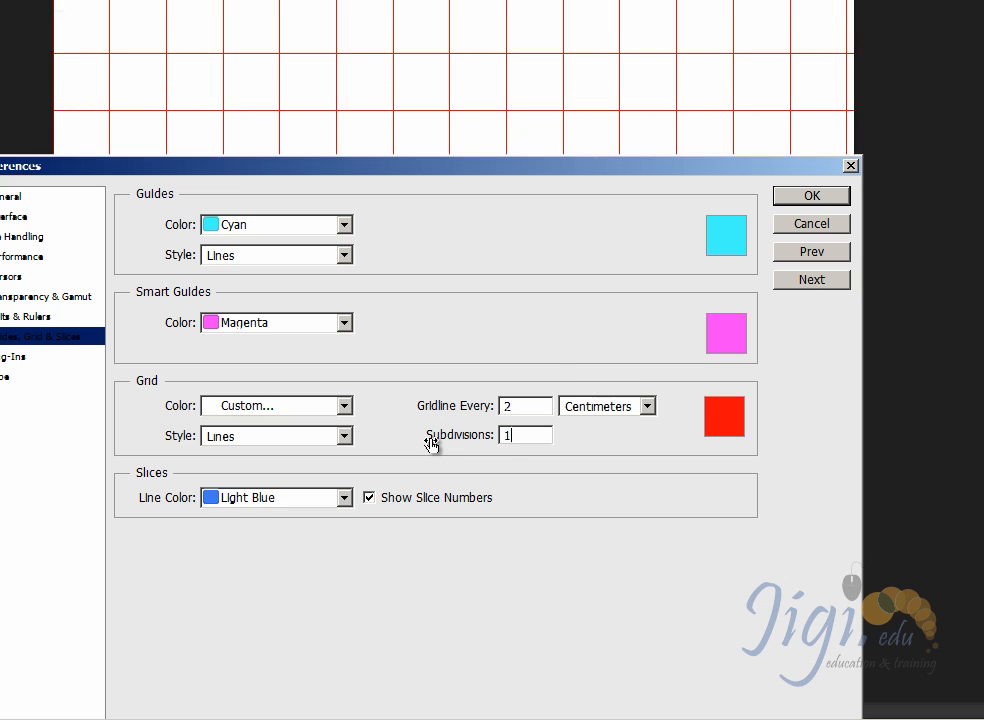
double_click(508, 405)
type("1")
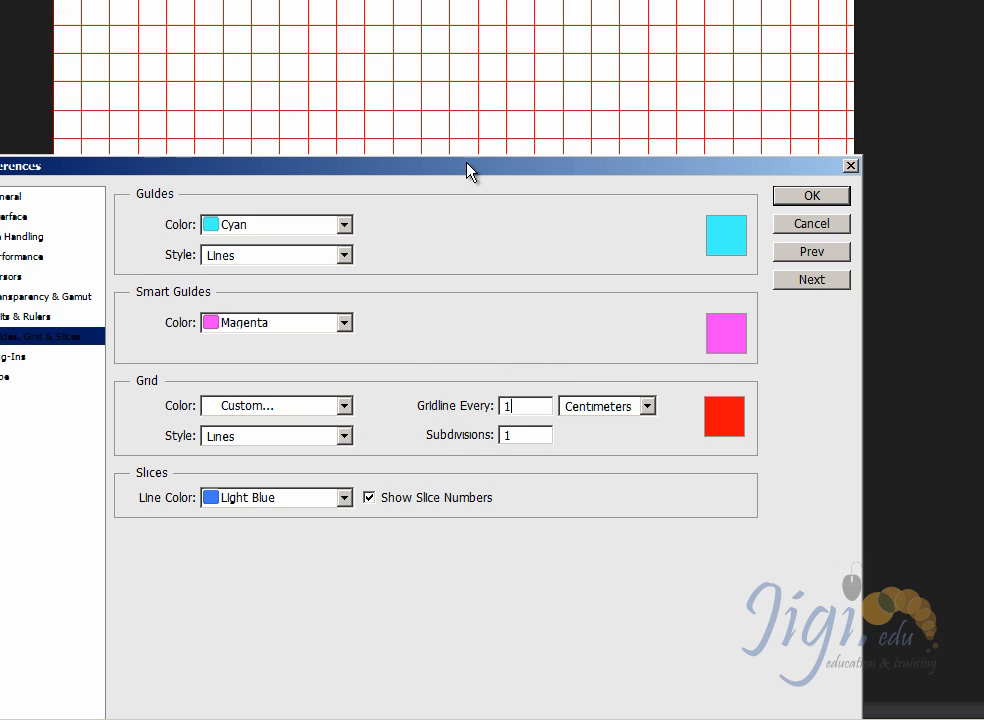
left_click_drag(468, 170, 718, 53)
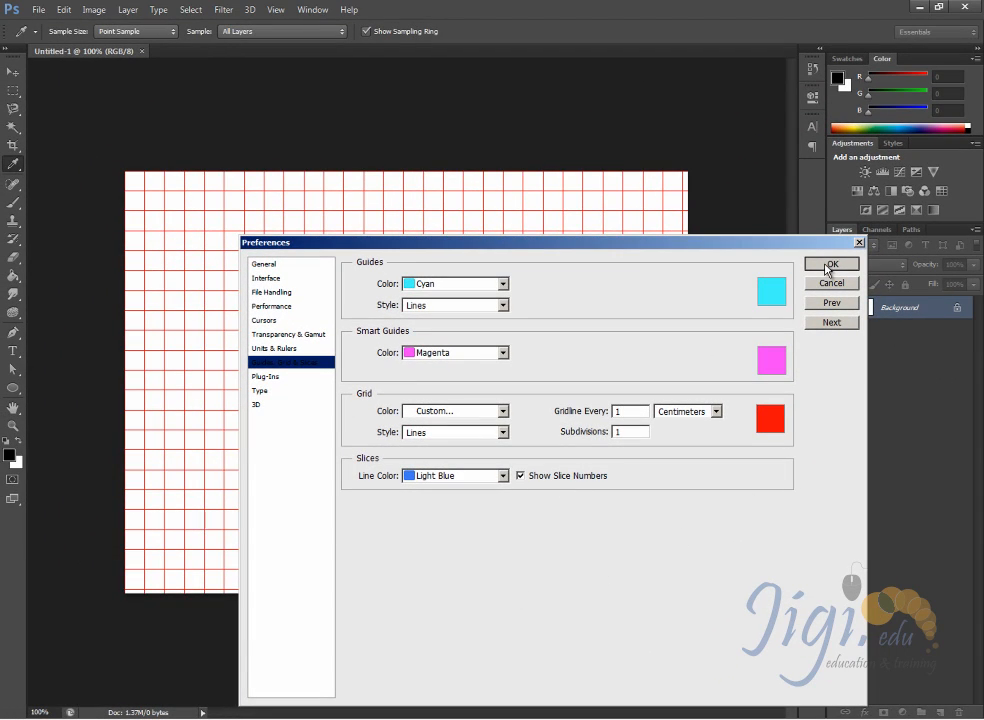
left_click(827, 265)
Step: Crop the canvas with the Crop tool to trim the partial grid squares along its bottom and right edges
key("m")
key("v")
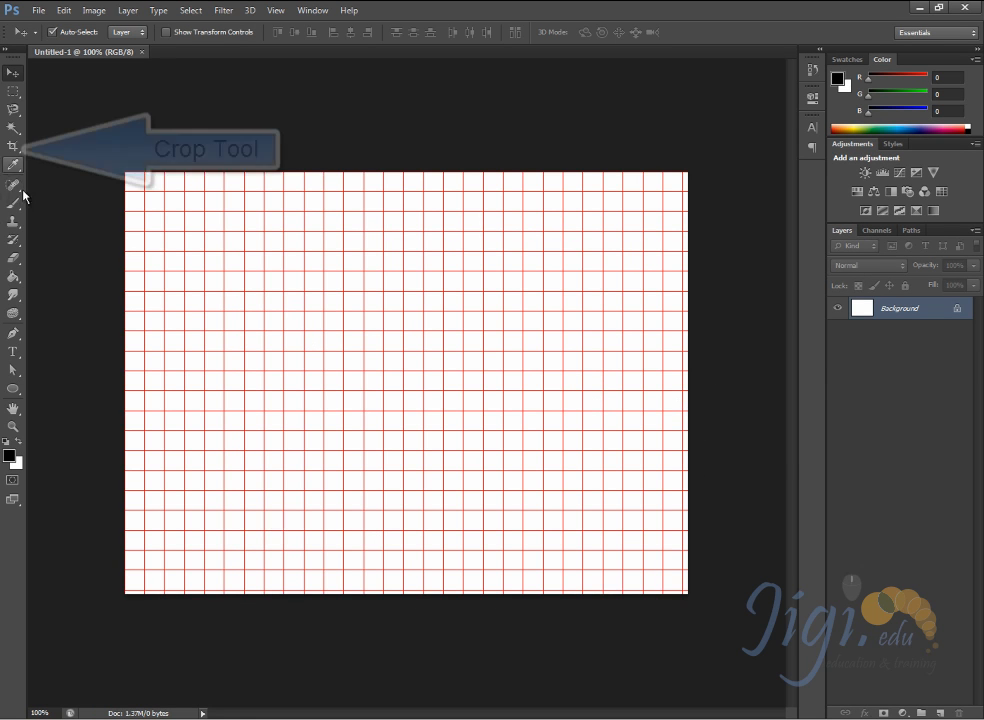
key("c")
left_click_drag(412, 597, 406, 590)
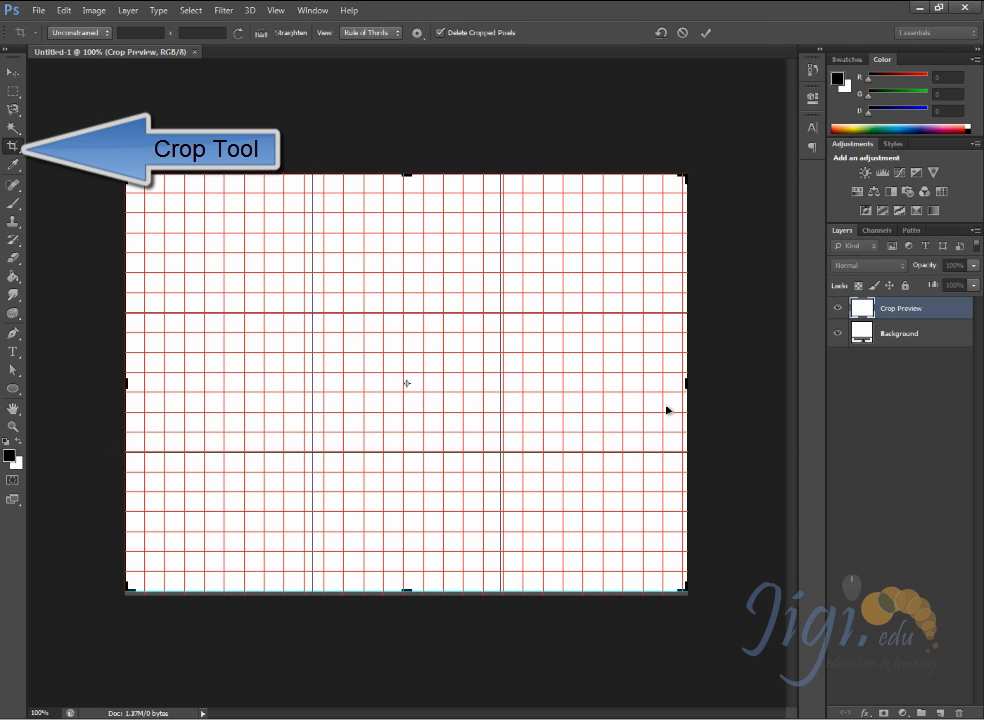
left_click_drag(687, 385, 684, 385)
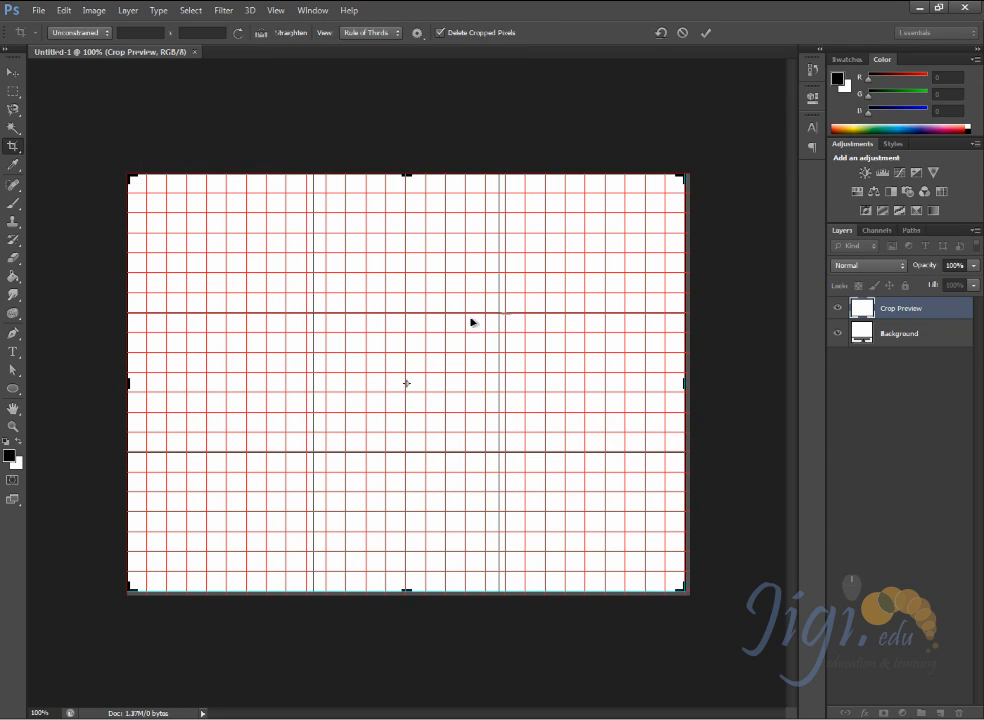
key("Return")
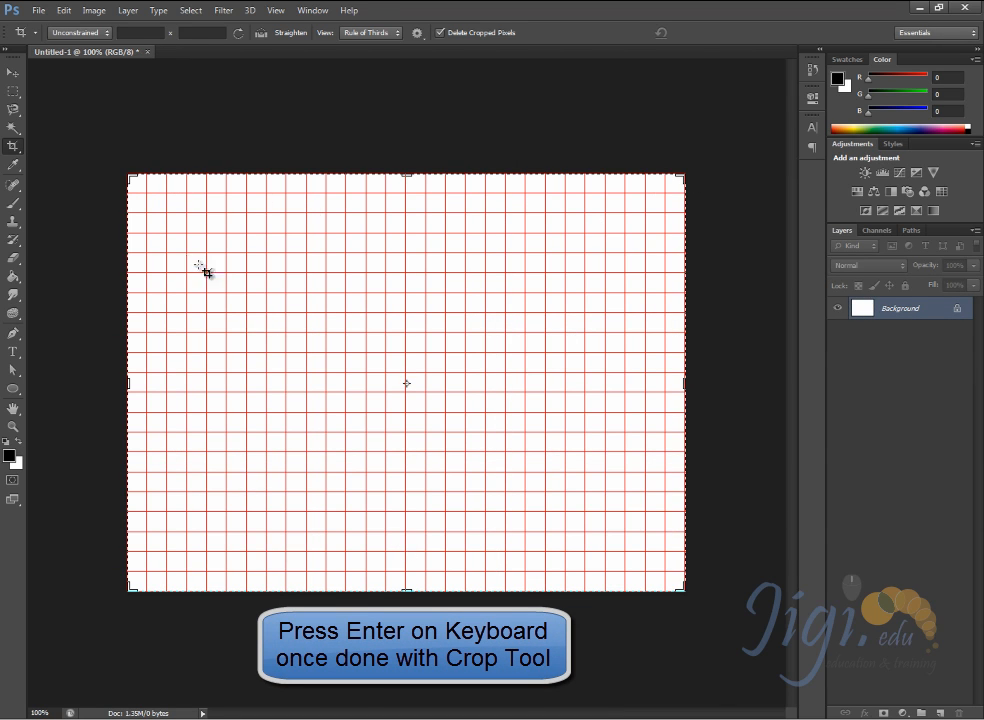
Step: Draw a rectangular selection 10 grid squares wide and 11 high, starting 2 squares from the canvas's left edge and 5 from its top
left_click(12, 74)
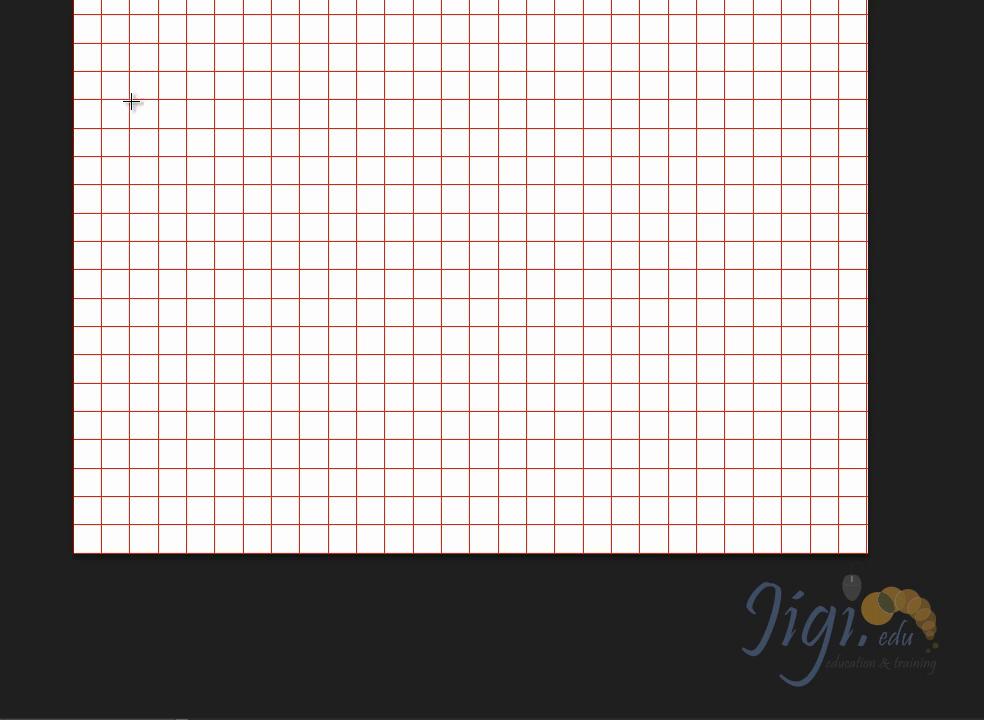
left_click_drag(131, 101, 199, 127)
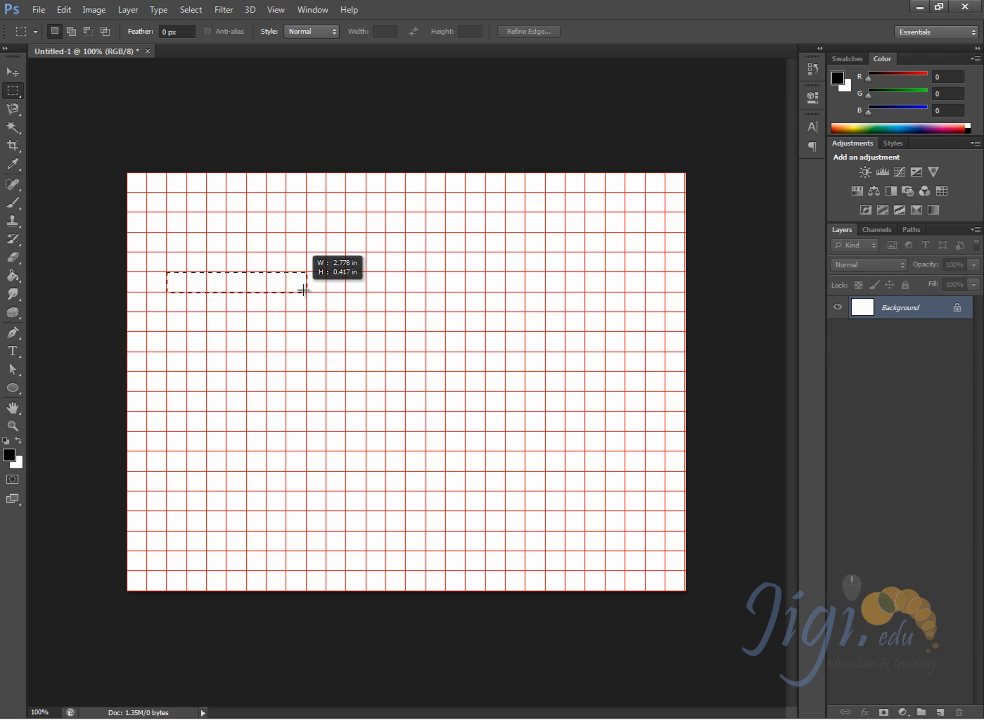
left_click_drag(325, 290, 366, 492)
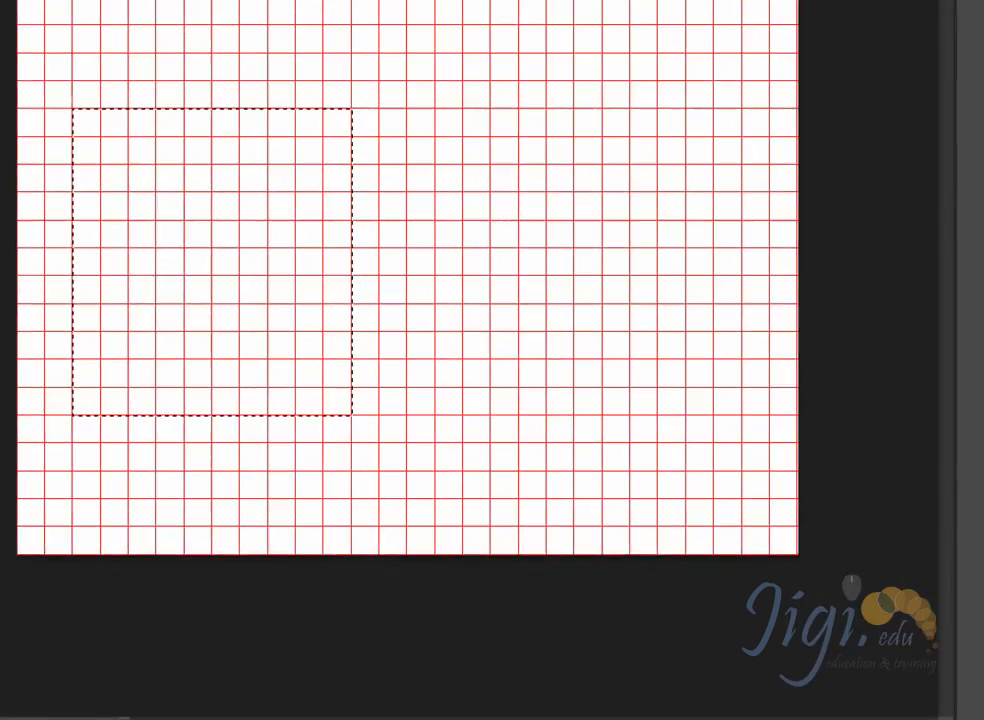
Step: Set the foreground color to light blue #78c4ff and fill the 10-by-11-square selection with it
left_click(11, 457)
mouse_move(775, 193)
left_mouse_down()
mouse_move(766, 160)
mouse_move(772, 200)
left_mouse_up()
left_click_drag(680, 78, 637, 65)
left_click_drag(768, 194, 775, 185)
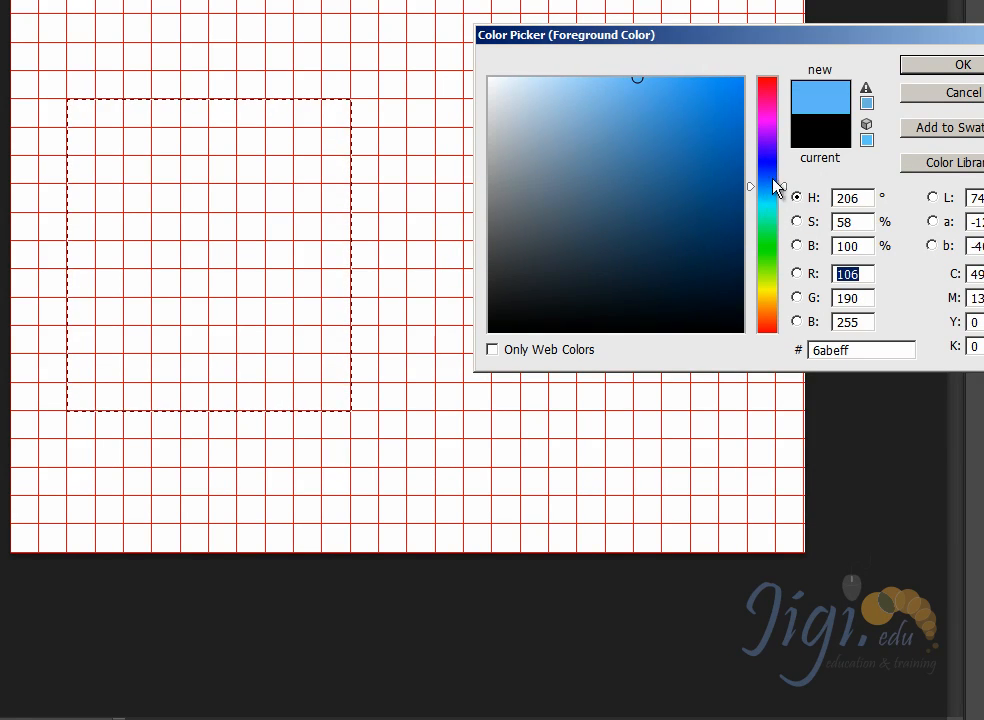
left_click_drag(630, 94, 624, 77)
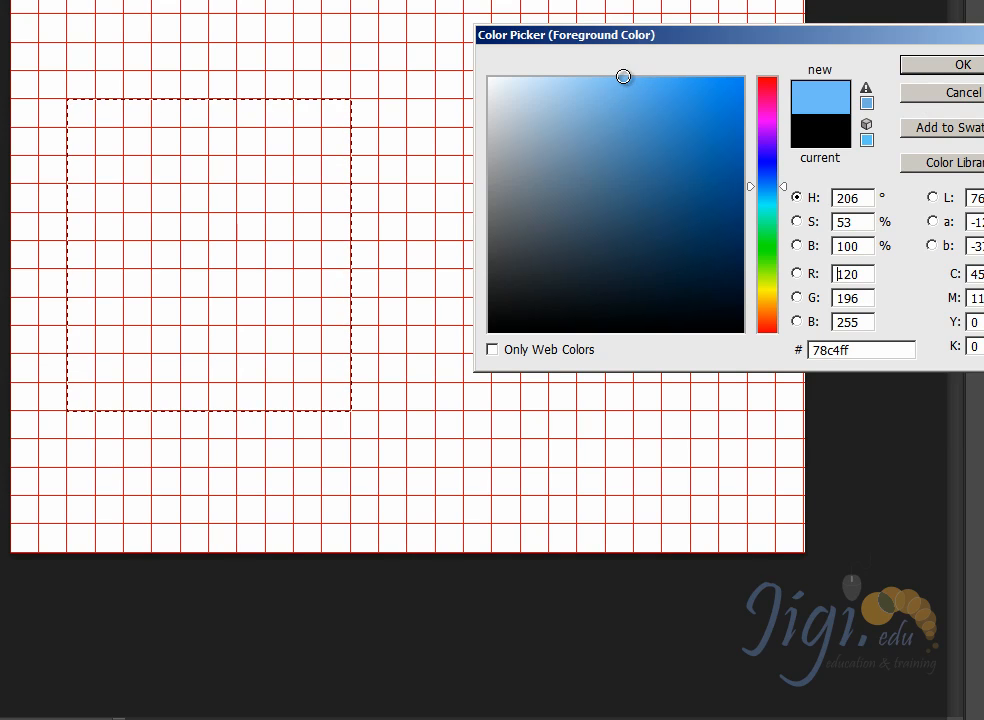
left_click(931, 66)
key("alt+BackSpace")
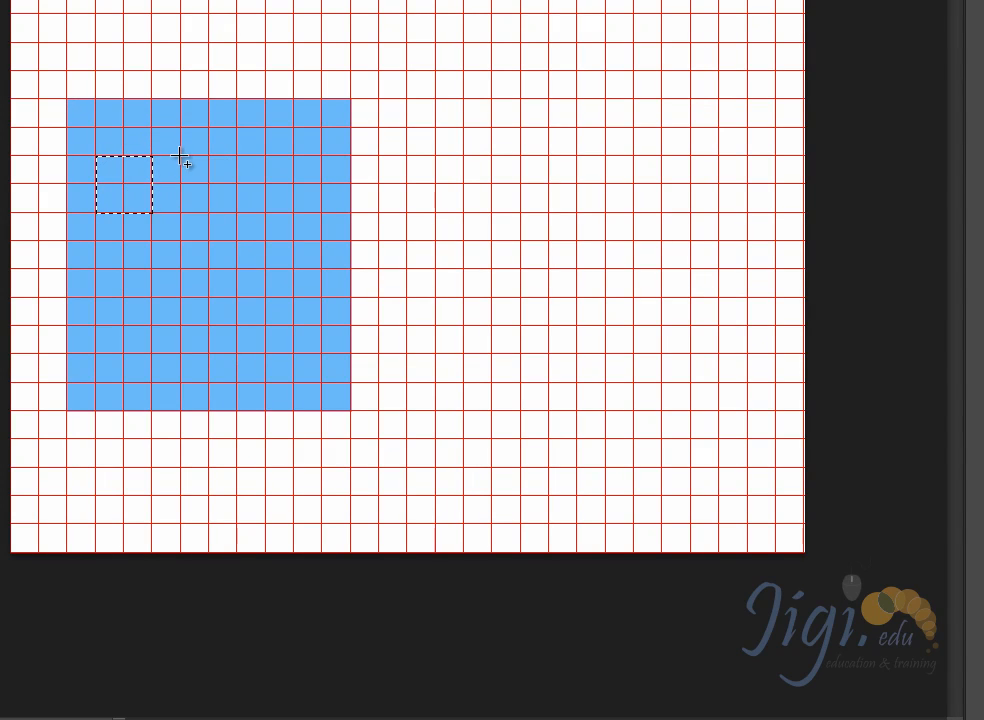
Step: Select three 2-by-2-square windows one square apart, two squares below the blue block's upper edge, and fill them with blue #6eb2e7
left_click_drag(181, 156, 238, 210)
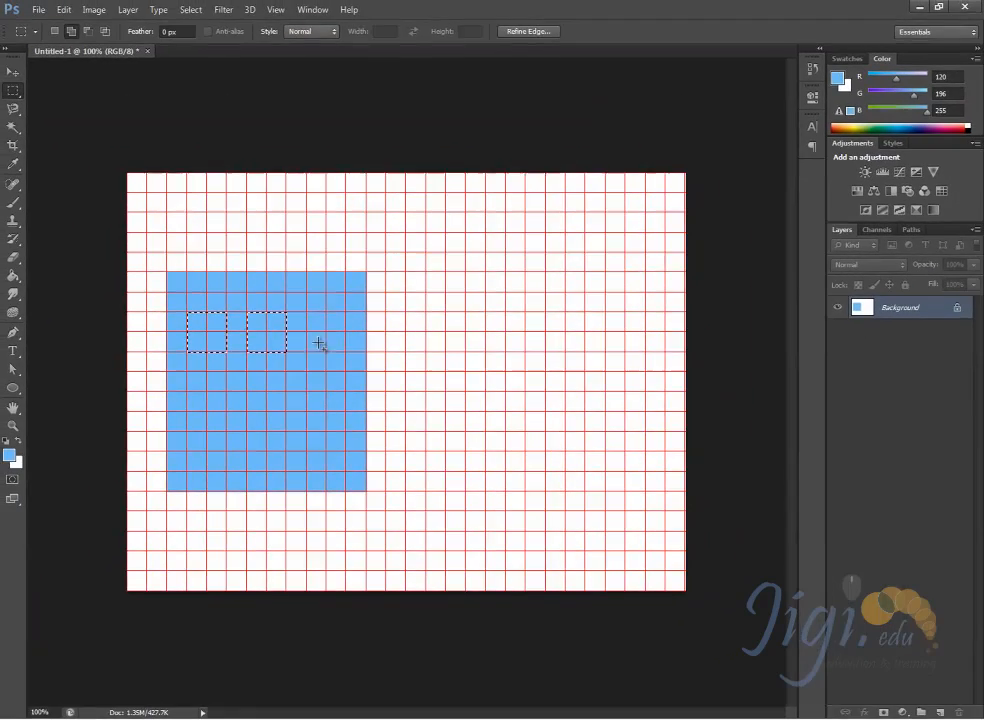
left_click_drag(307, 313, 347, 353)
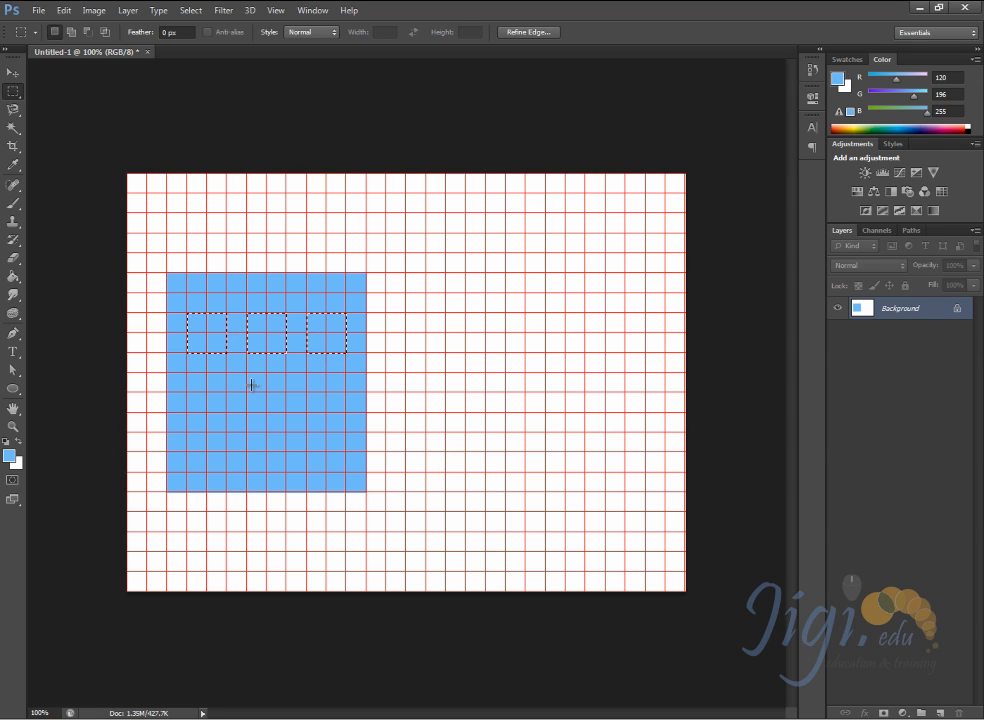
left_click(10, 456)
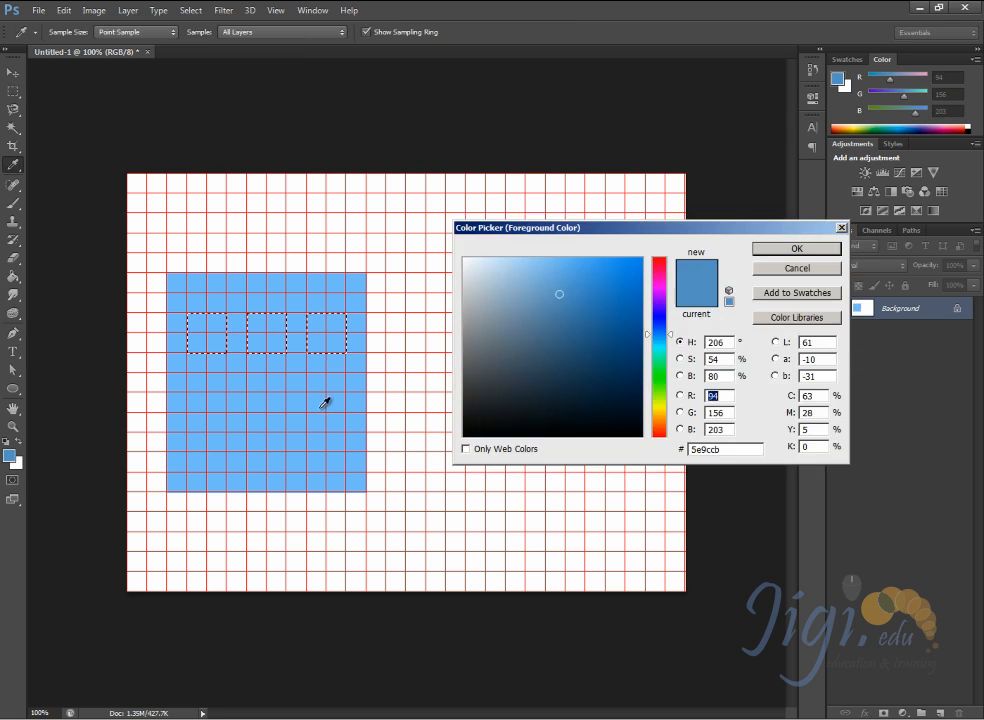
left_click(557, 274)
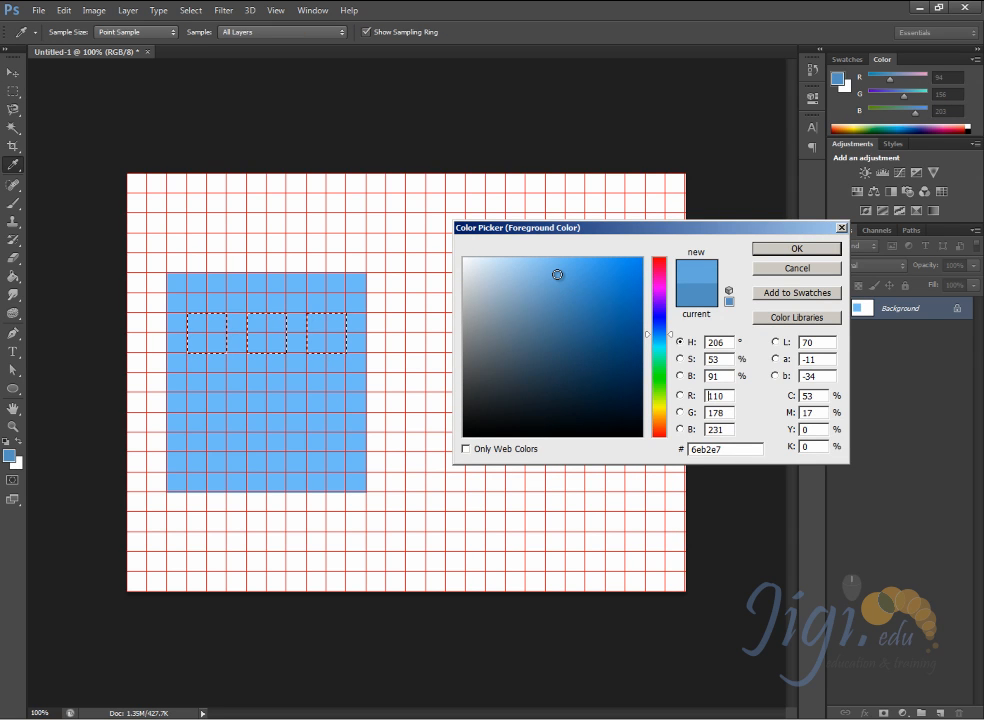
left_click(756, 249)
key("alt+BackSpace")
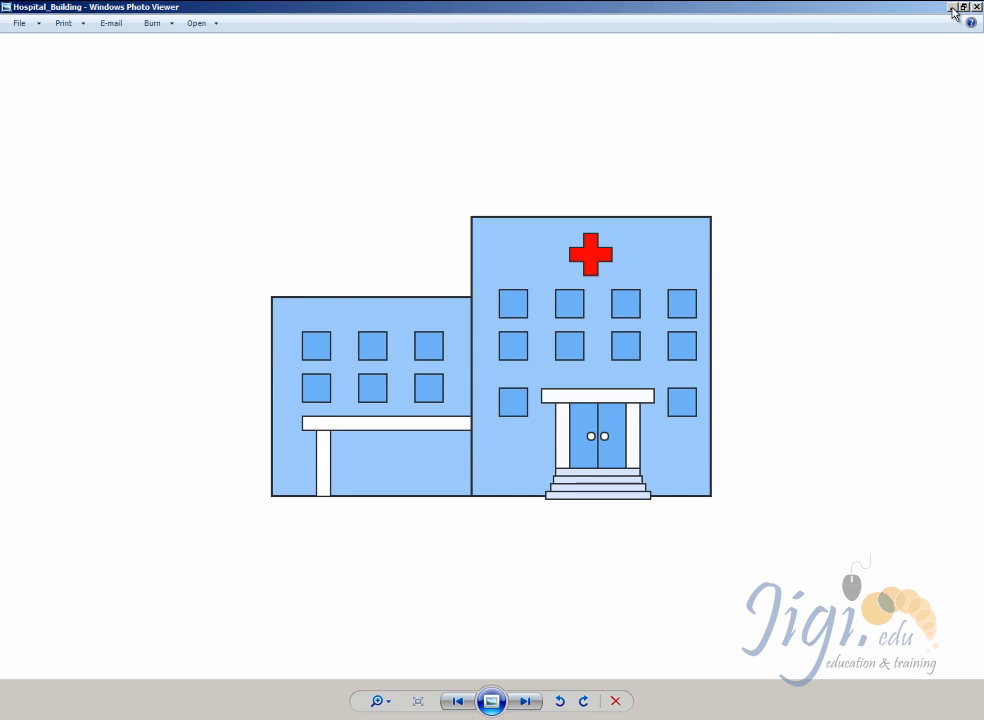
Step: Outline the three selected windows with a 2 px dark gray #4e4e4e stroke, centered, in Normal mode at 100% opacity
left_click(951, 8)
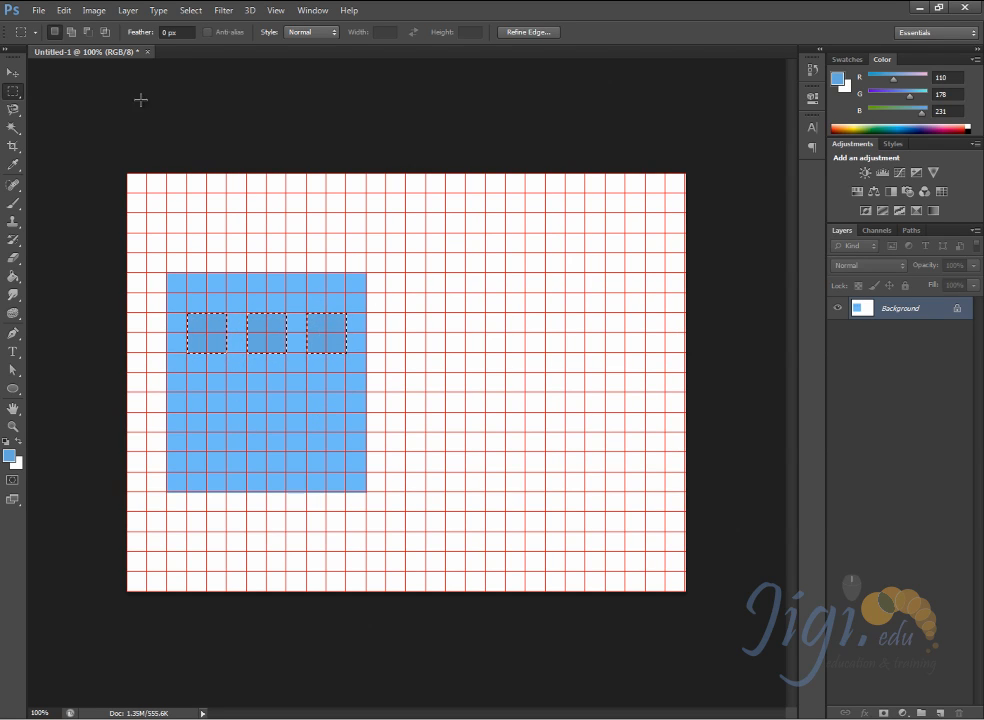
left_click(65, 10)
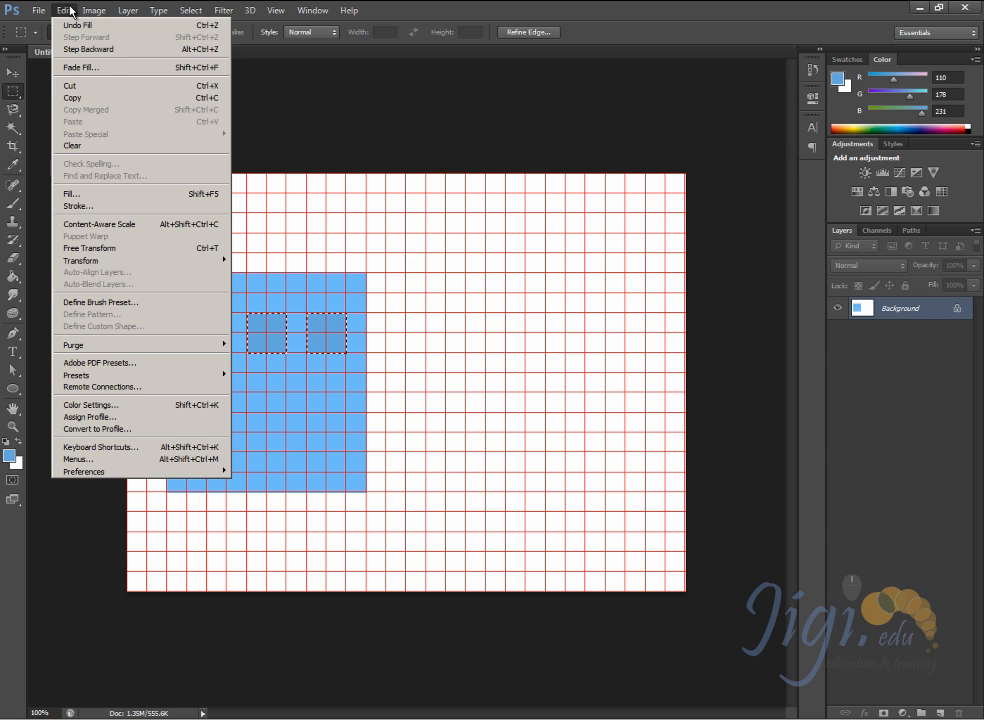
left_click(75, 206)
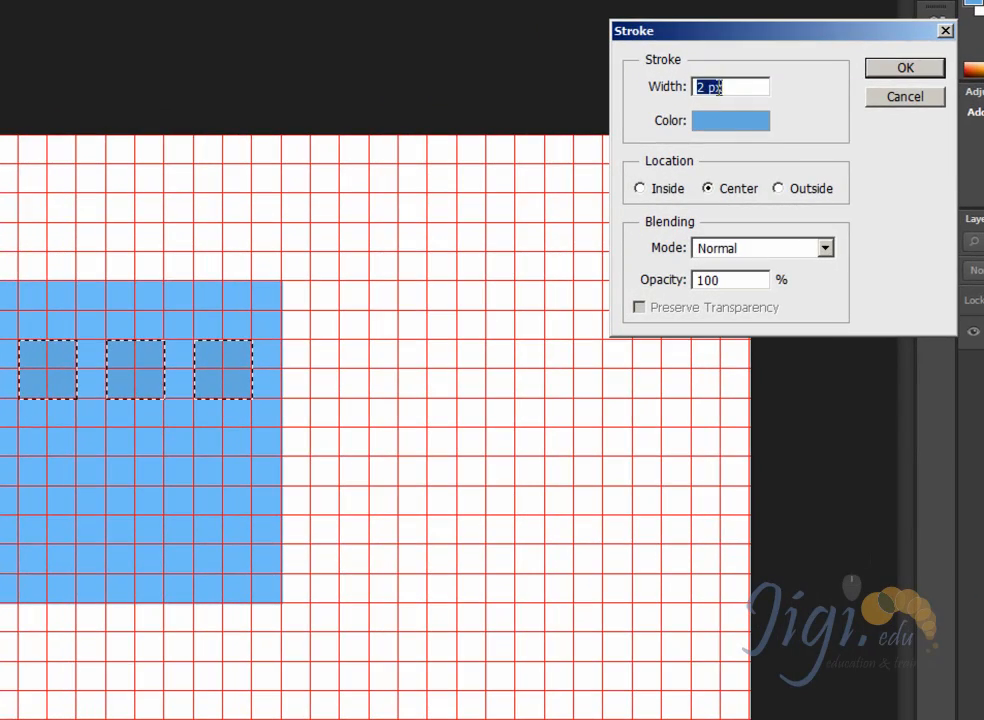
left_click(638, 141)
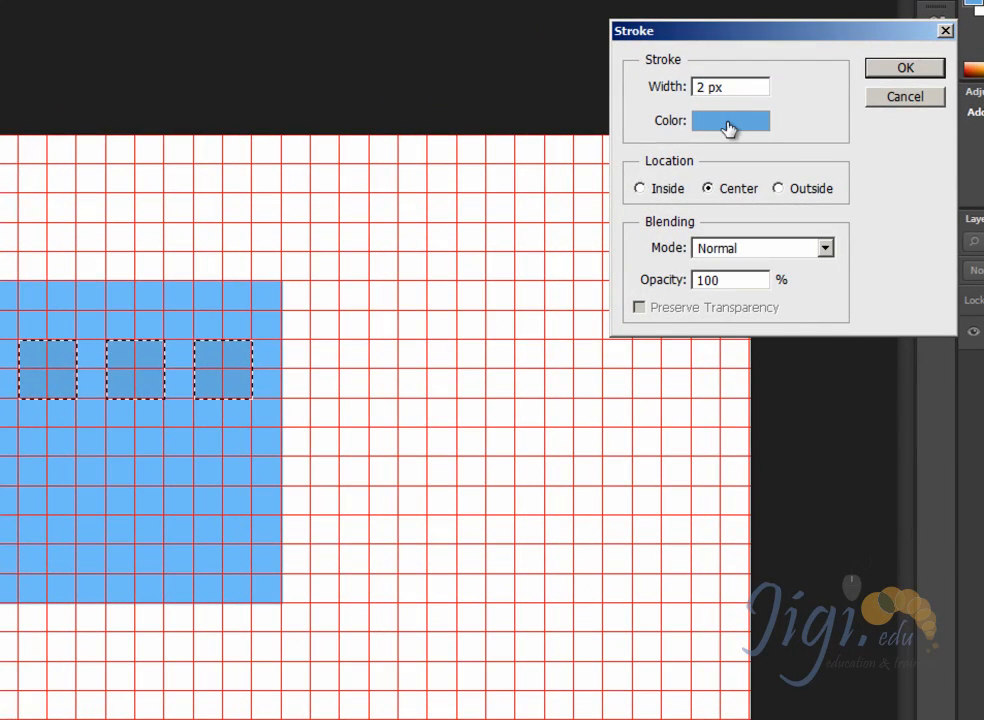
left_click(729, 127)
mouse_move(577, 316)
left_mouse_down()
mouse_move(492, 343)
mouse_move(400, 397)
mouse_move(556, 323)
mouse_move(564, 358)
mouse_move(417, 406)
mouse_move(406, 424)
mouse_move(414, 441)
left_mouse_up()
left_click(914, 252)
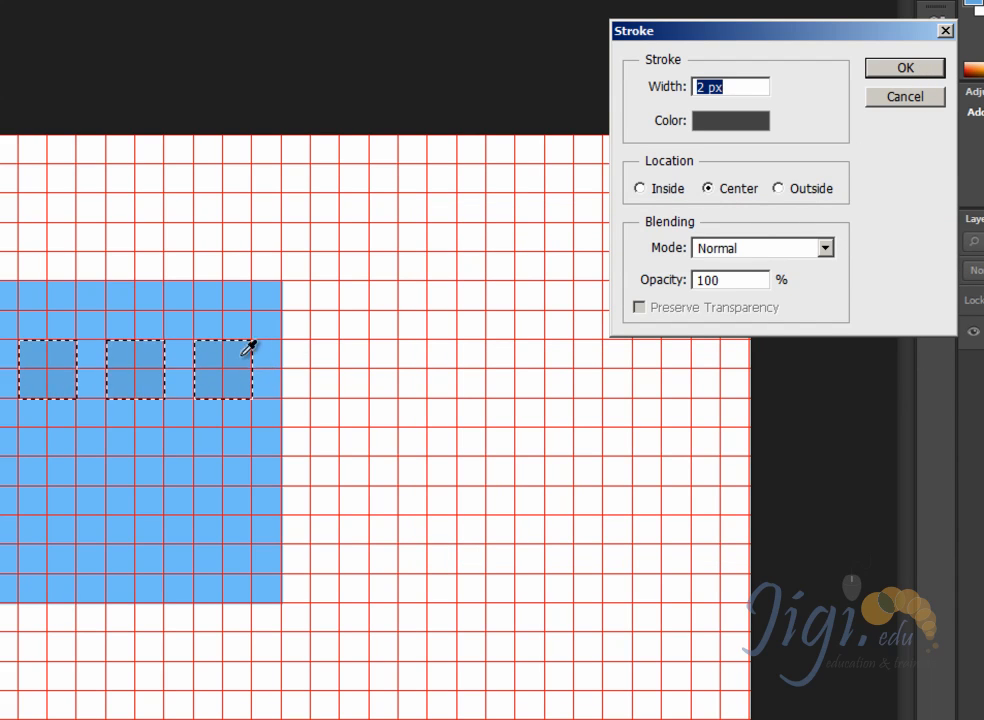
left_click(898, 72)
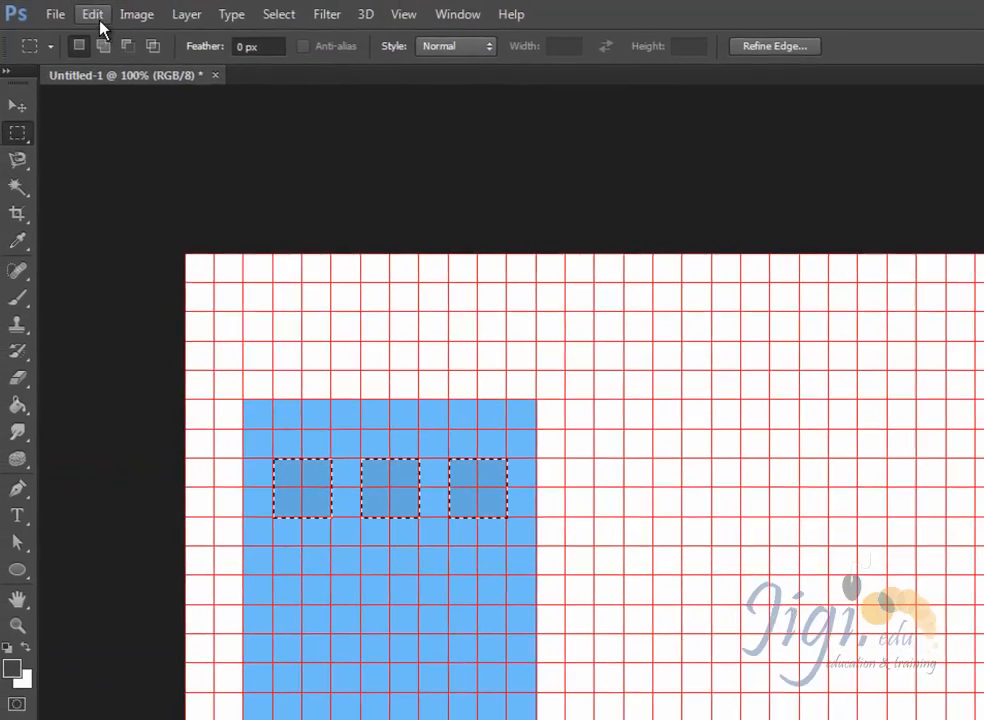
left_click(95, 16)
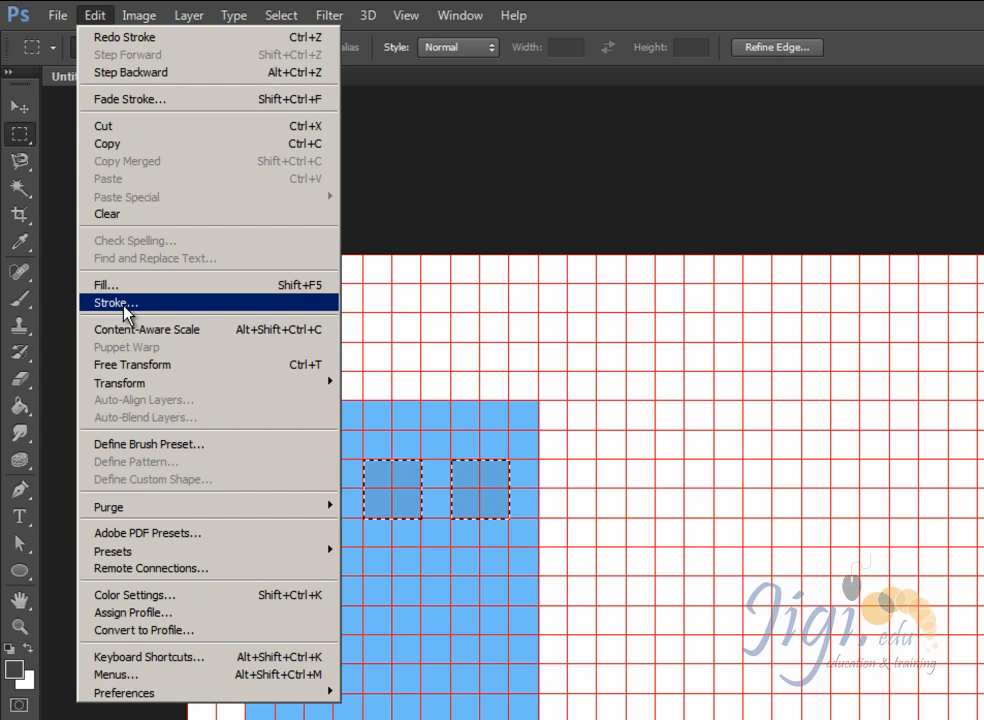
left_click(124, 307)
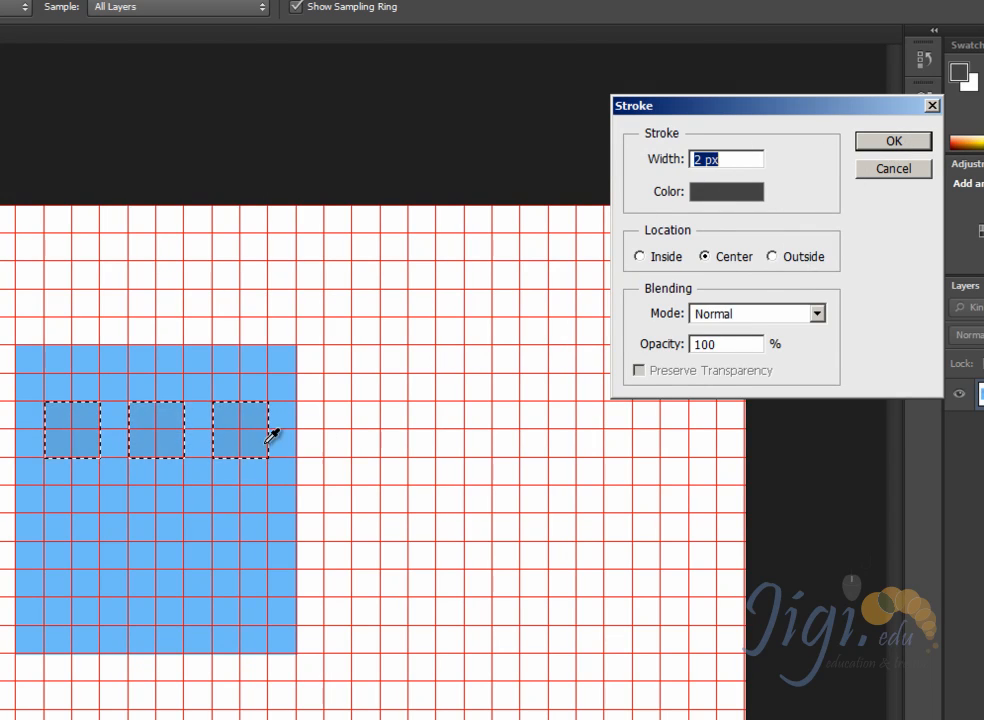
left_click(896, 147)
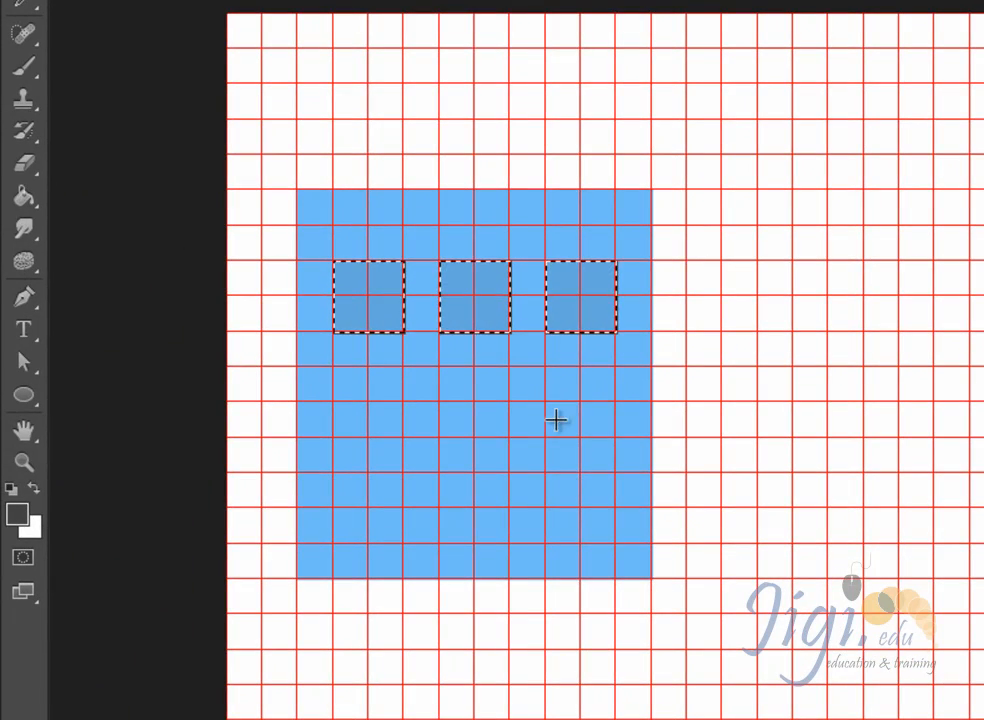
Step: Move the three-window selection down 3 grid squares and fill it with blue #6eb2e7 sampled from the upper windows
left_click_drag(383, 314, 392, 421)
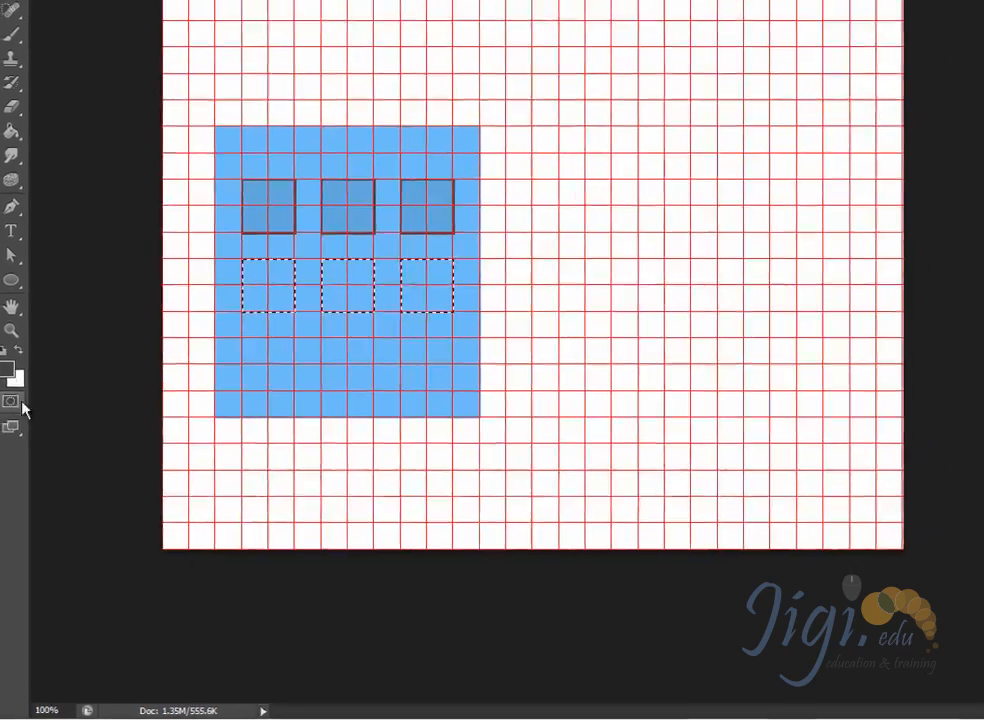
left_click(7, 370)
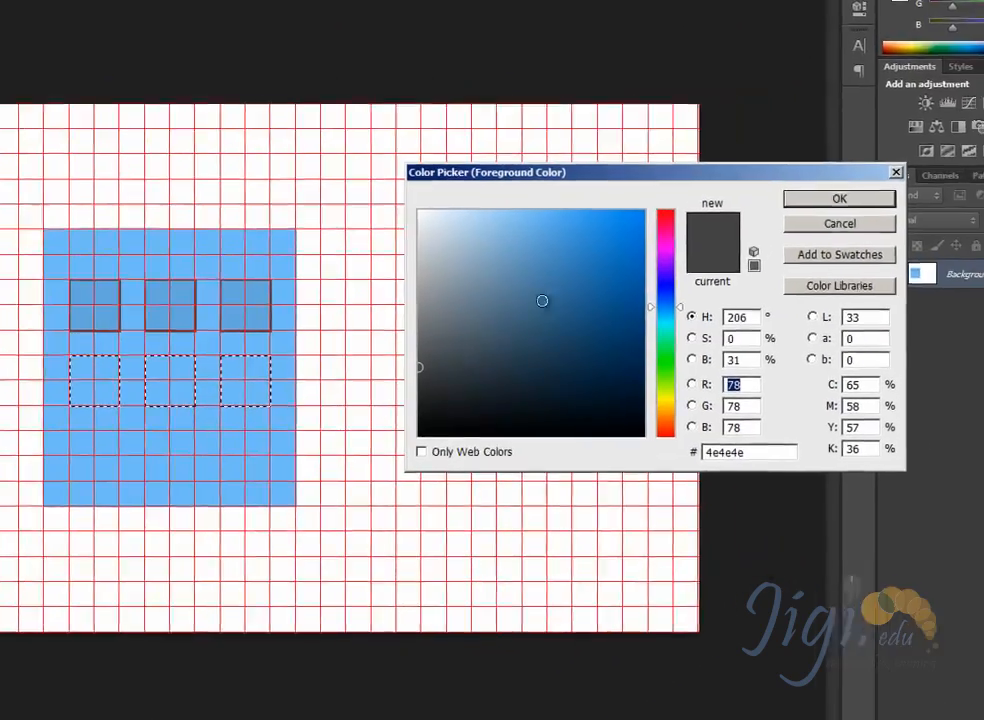
left_click(825, 224)
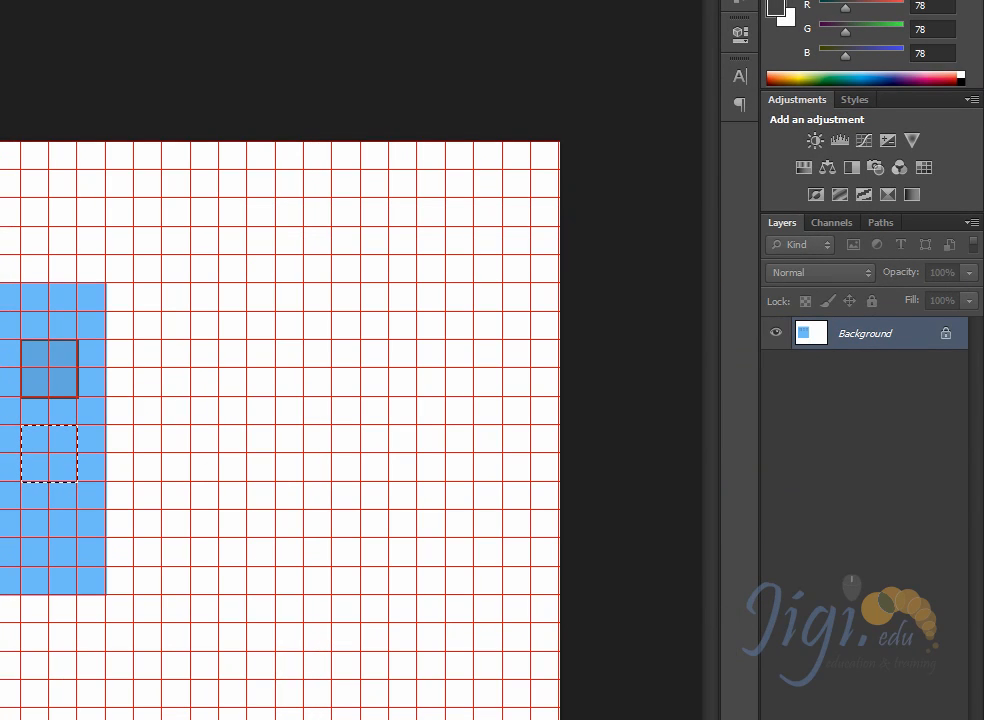
left_click(2, 385)
left_click_drag(372, 234, 382, 212)
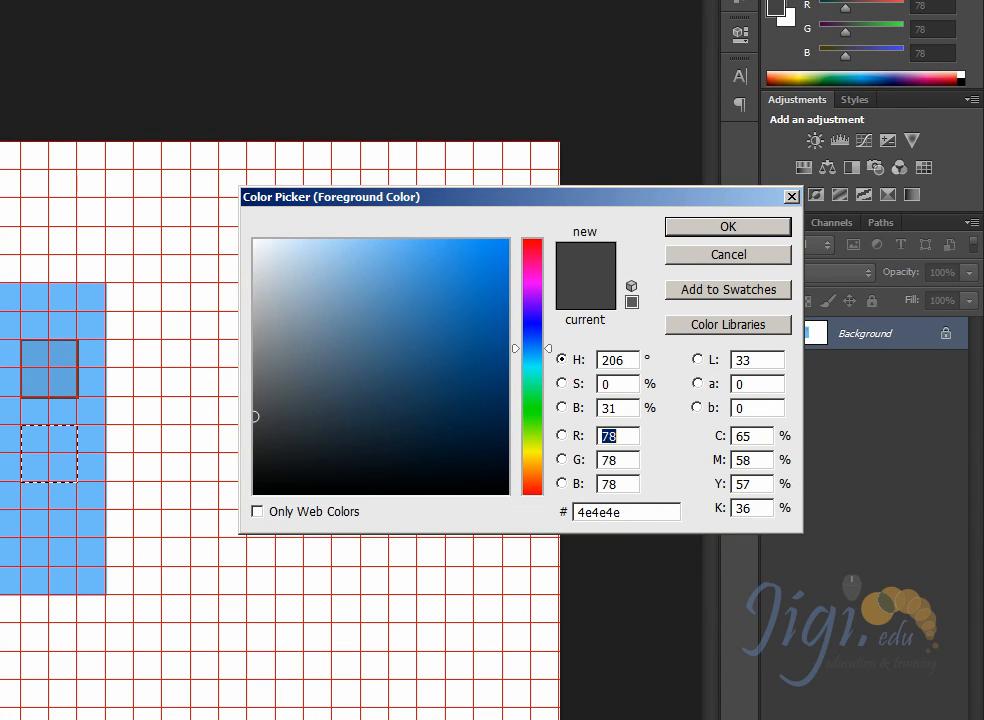
left_click(40, 346)
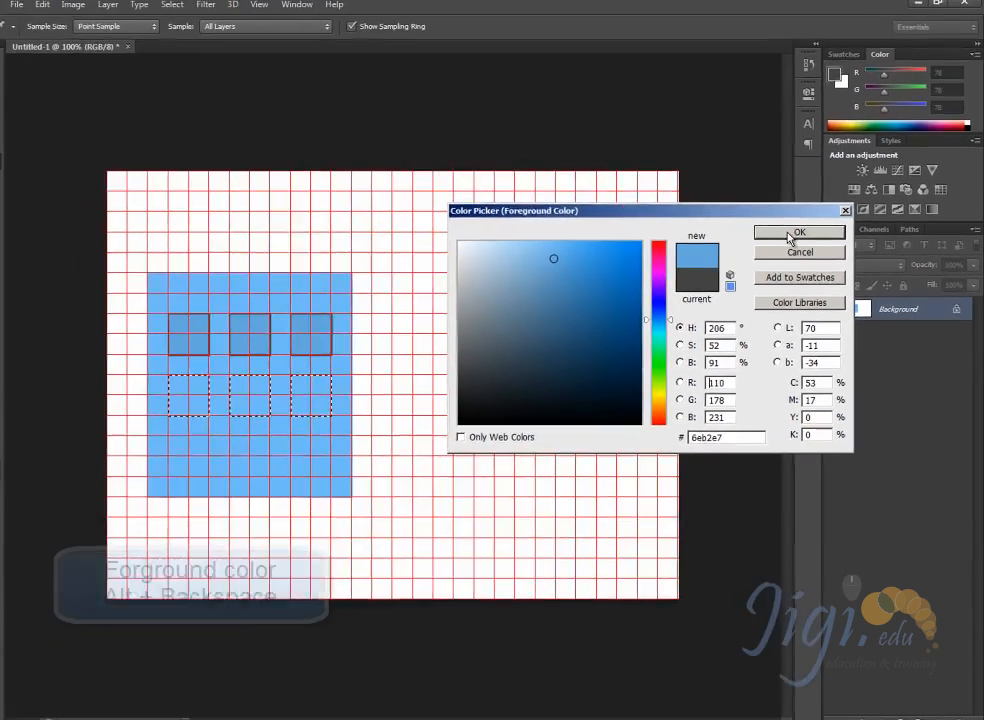
left_click(797, 233)
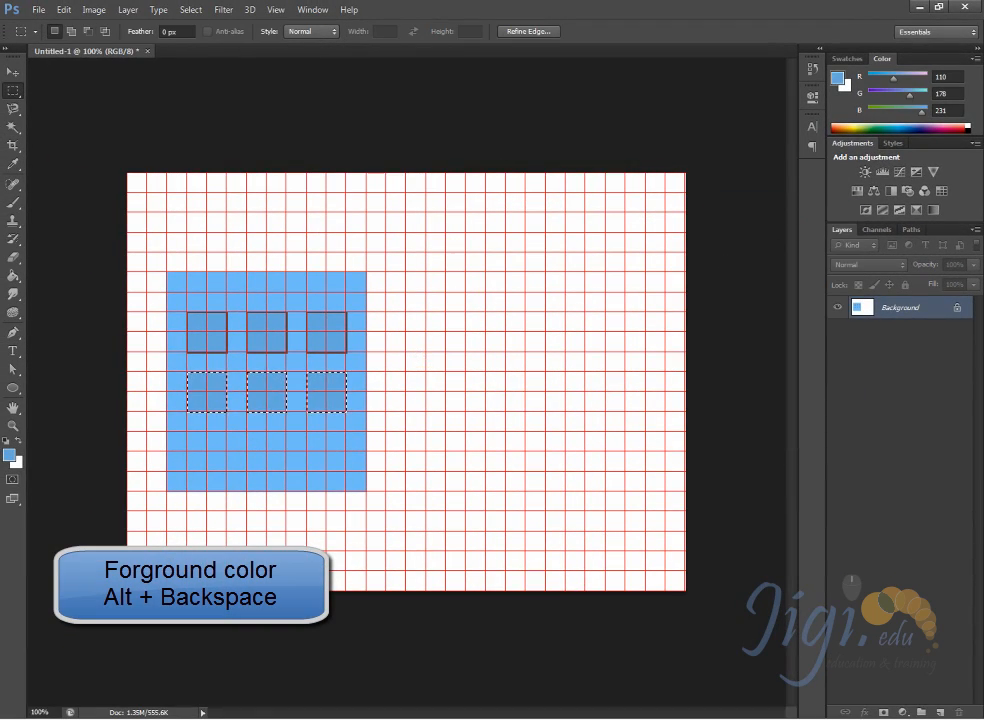
Step: Stroke the lower window row with a 2 px centered outline in gray #4f4f4f sampled from the upper windows' outline, and deselect
left_click(63, 9)
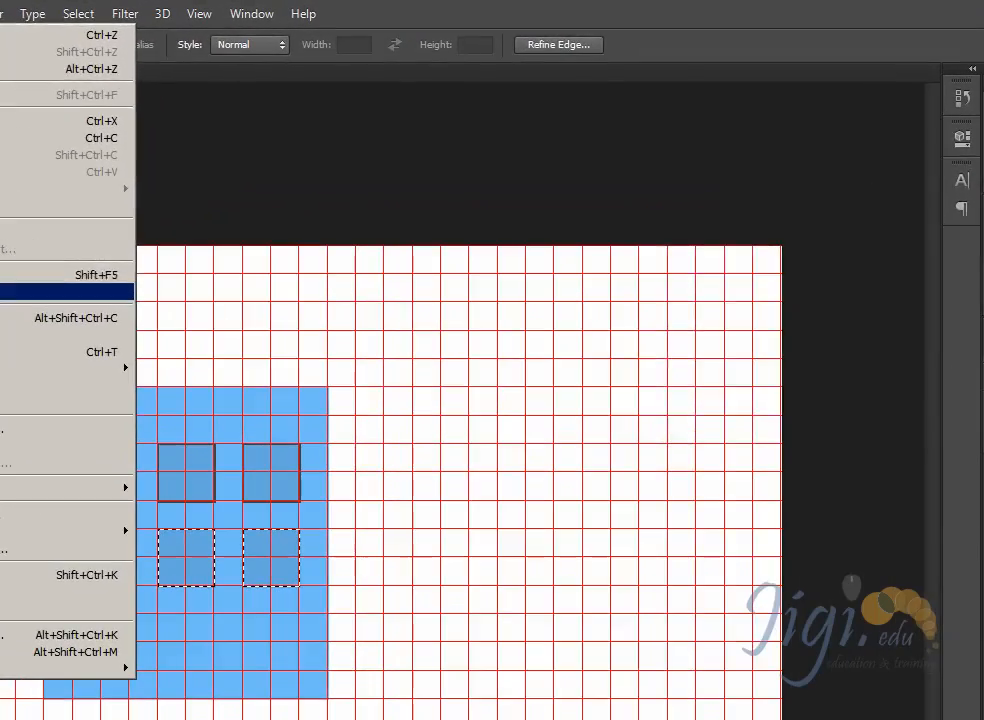
left_click(75, 207)
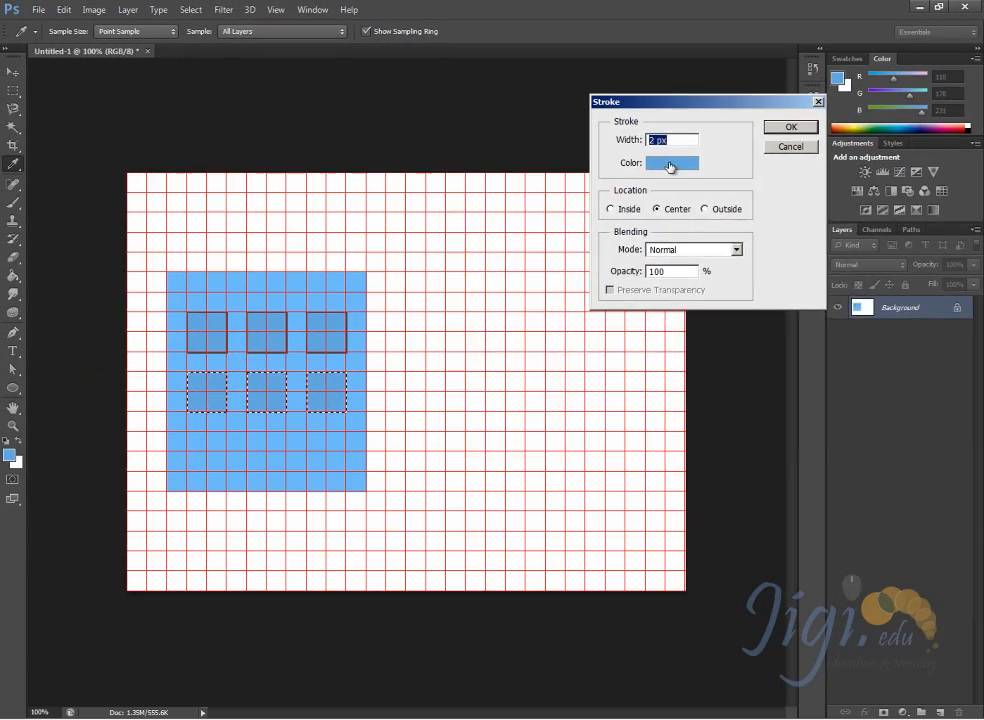
left_click(768, 232)
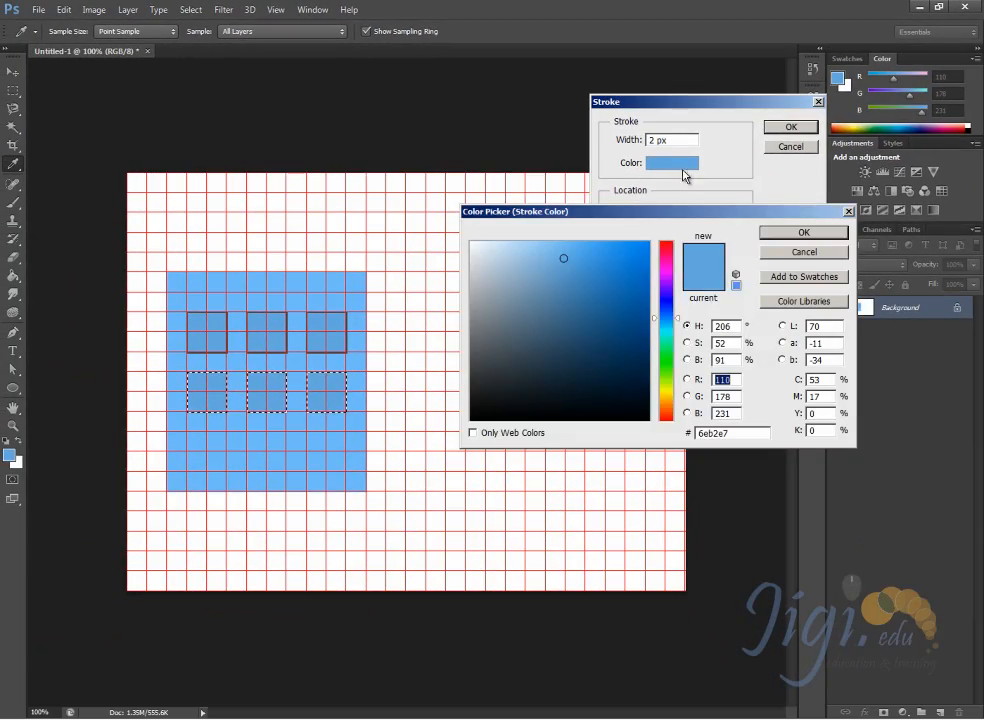
left_click(348, 334)
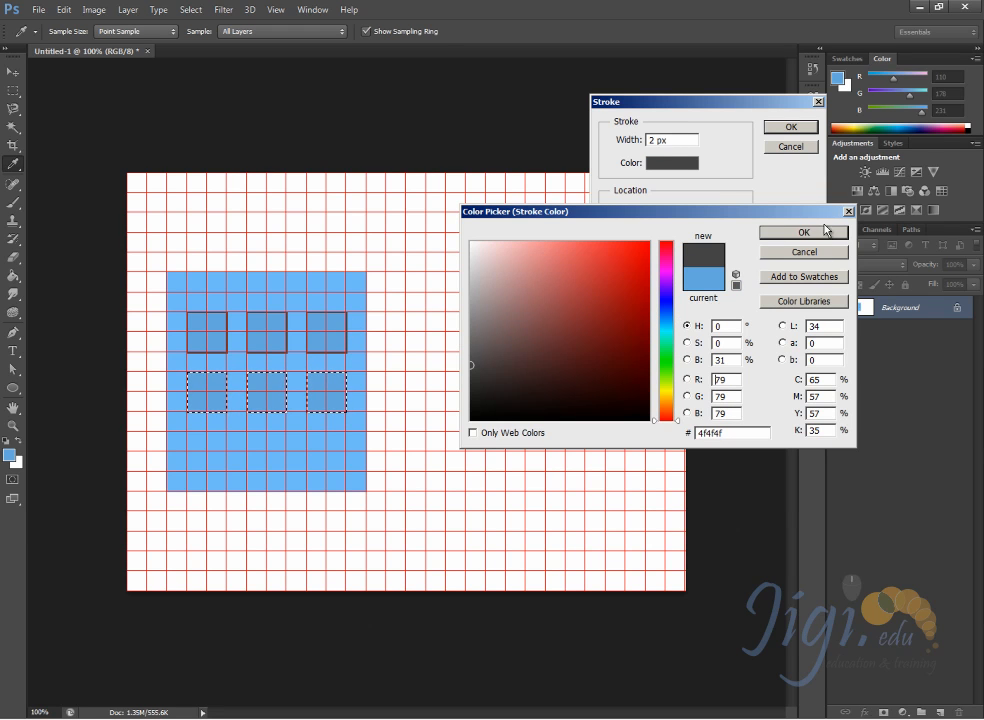
left_click(798, 231)
left_click(790, 127)
key("m")
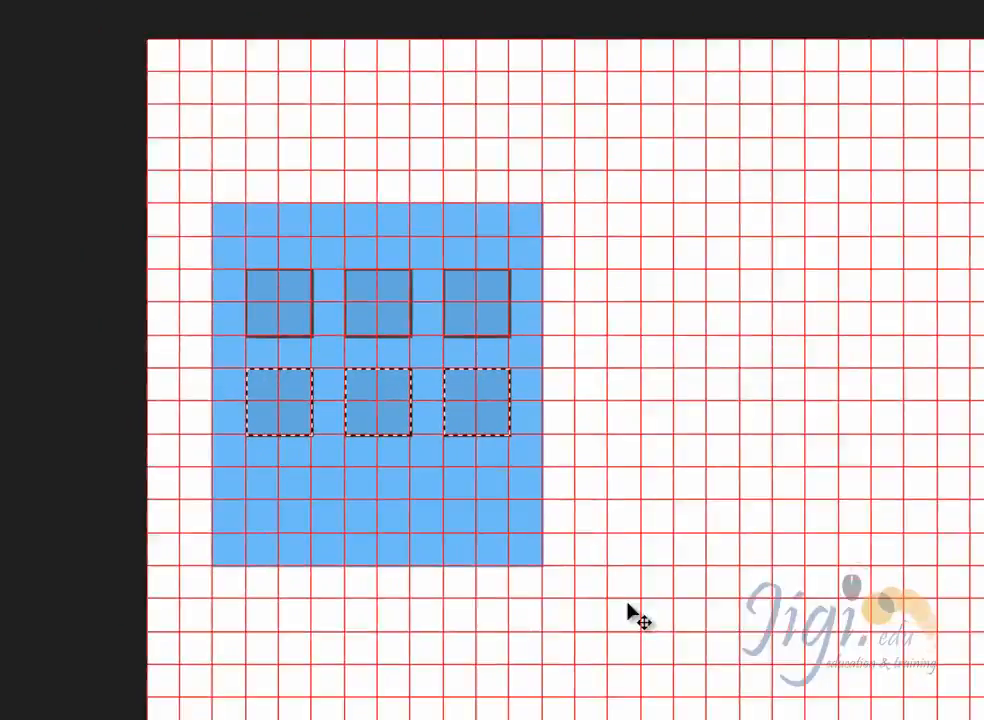
key("ctrl+d")
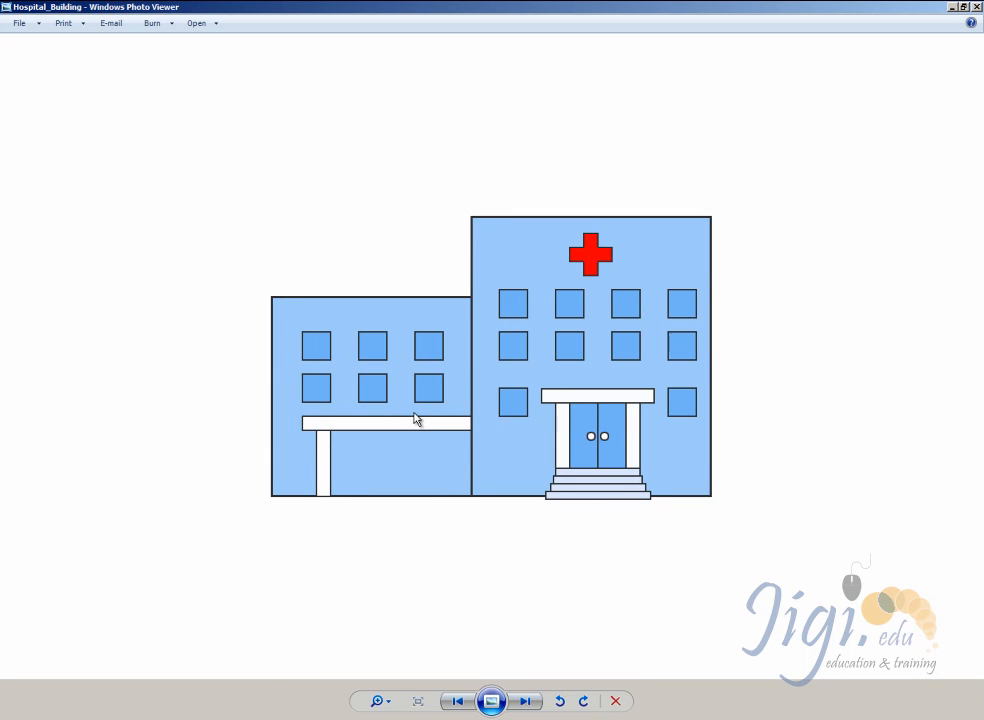
Step: Extend the blue block downward by 2 squares across its 10-square width, filling with #79c5ff sampled from the block, and deselect
left_click(953, 14)
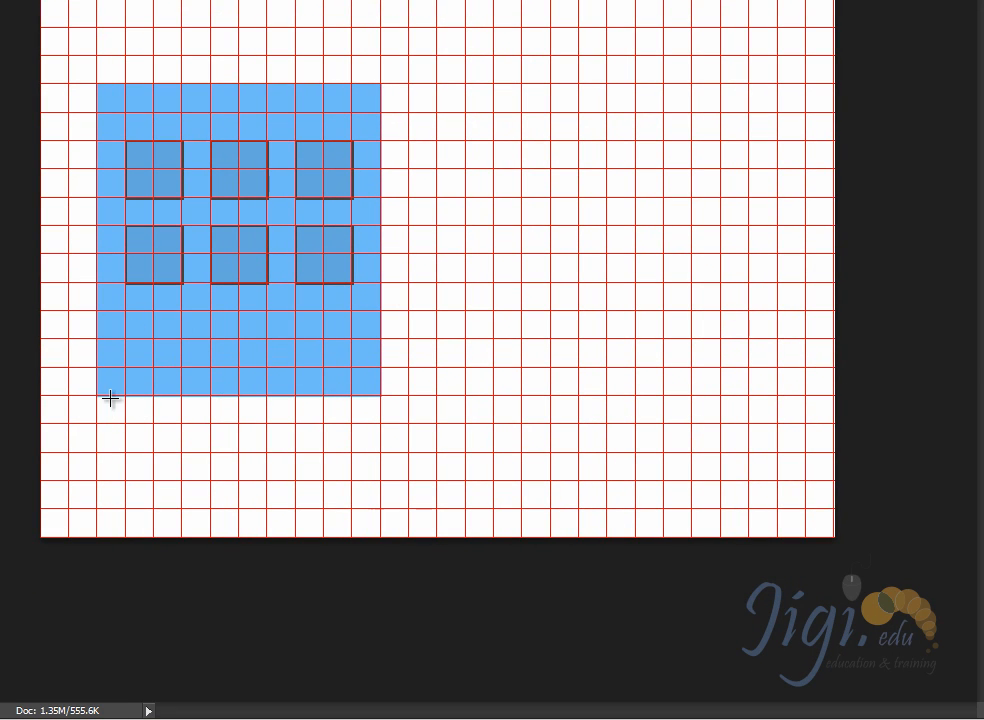
left_click_drag(97, 396, 381, 452)
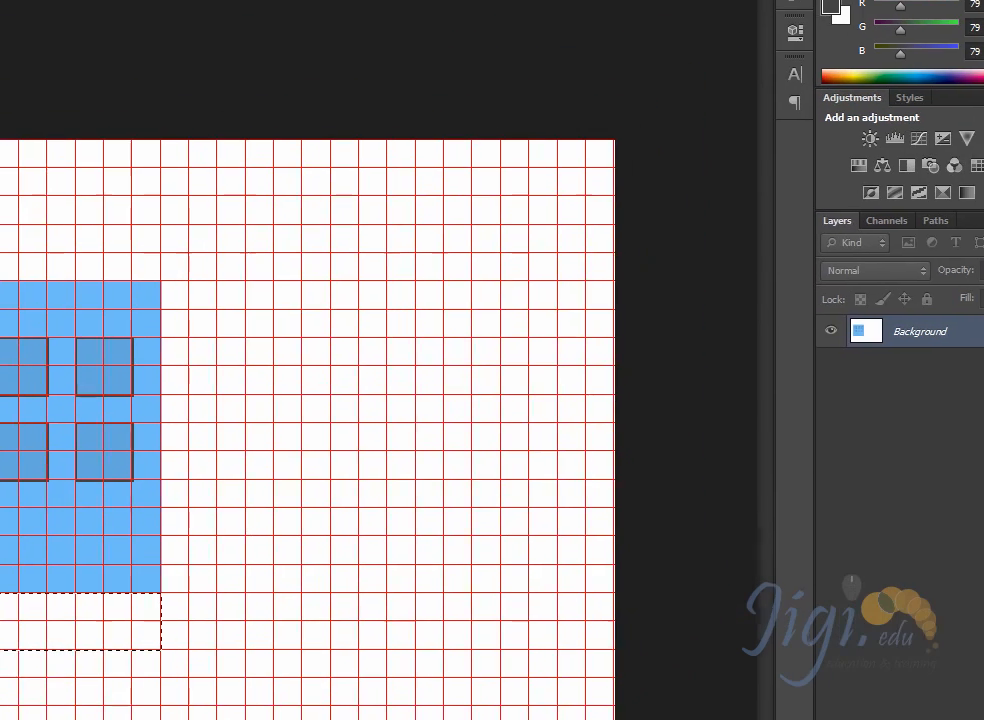
left_click(828, 7)
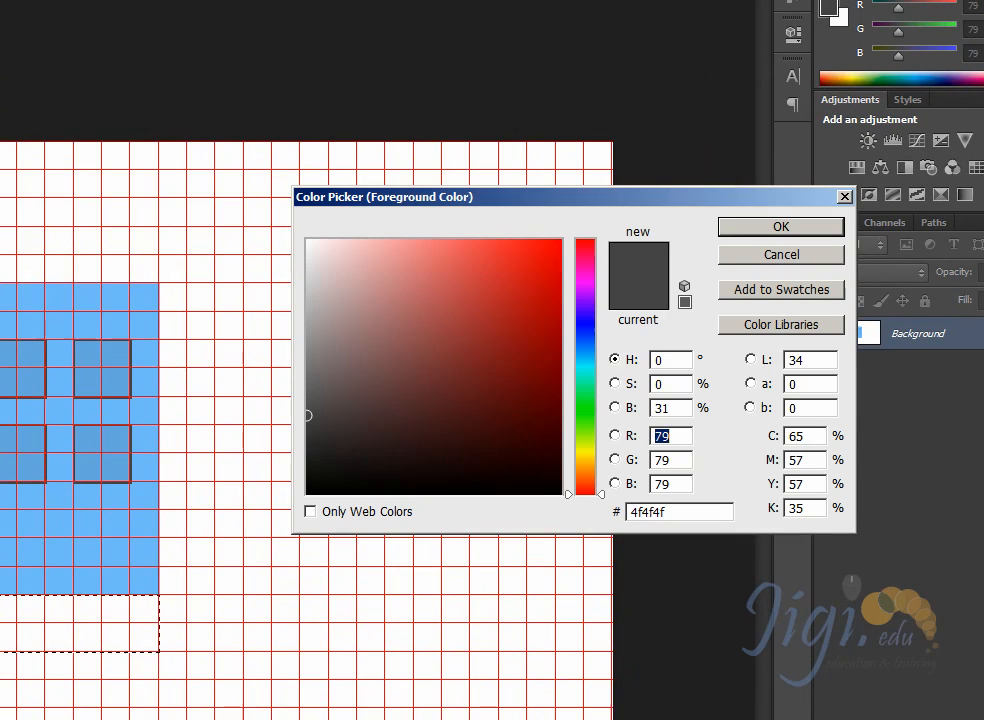
left_click(130, 520)
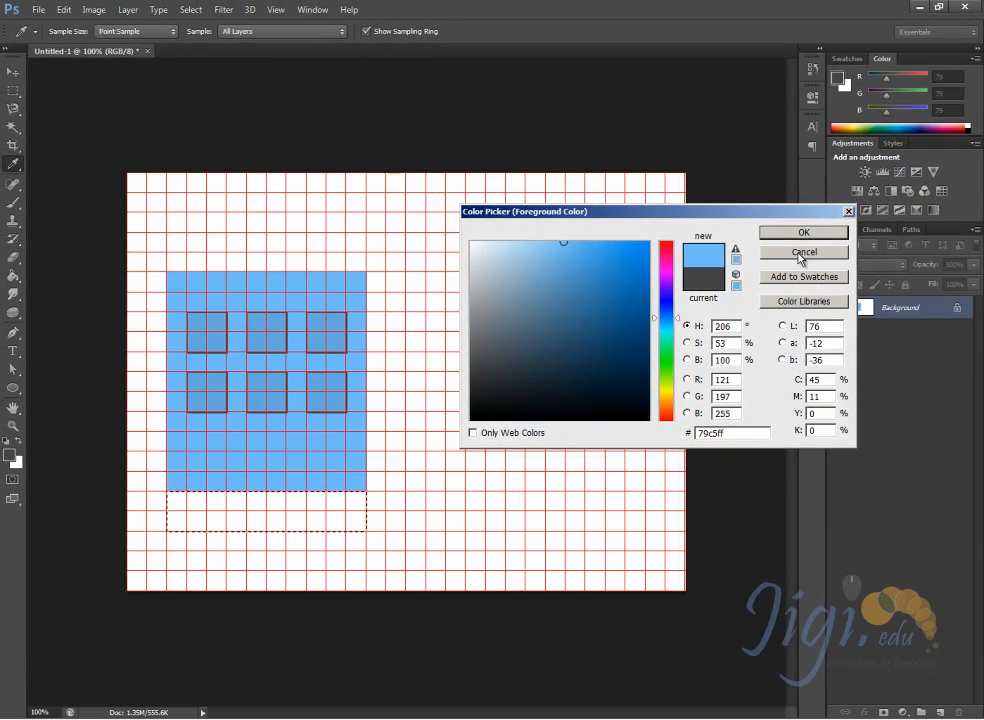
left_click(806, 233)
key("alt+BackSpace")
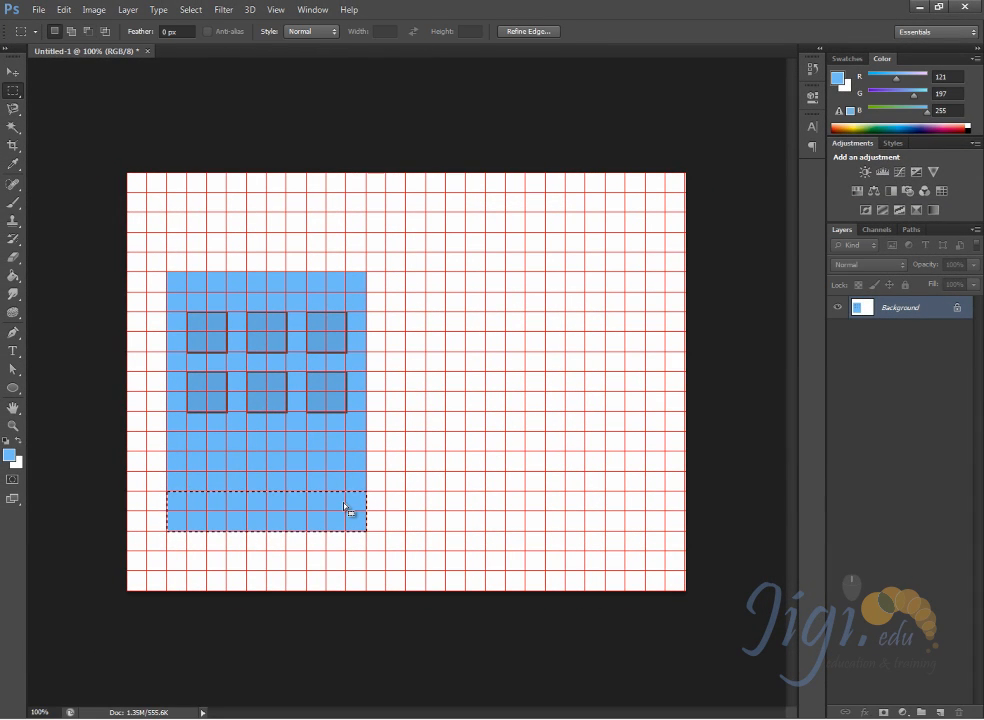
left_click(398, 508)
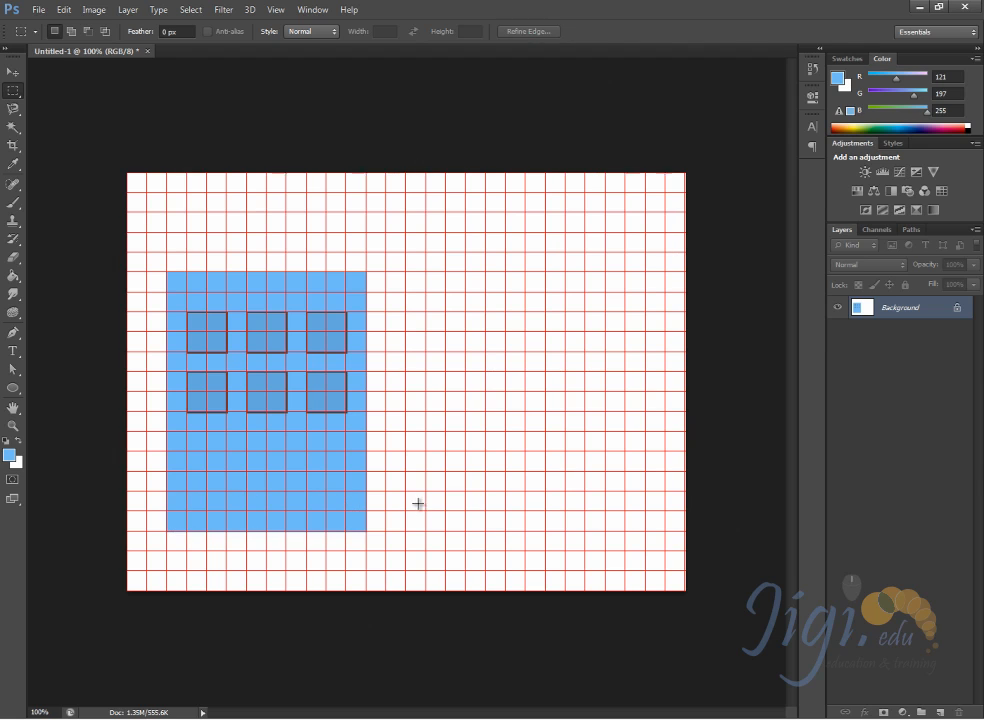
Step: Select the entire blue block, 10 grid squares wide by 13 high, with the Rectangular Marquee
left_click(13, 429)
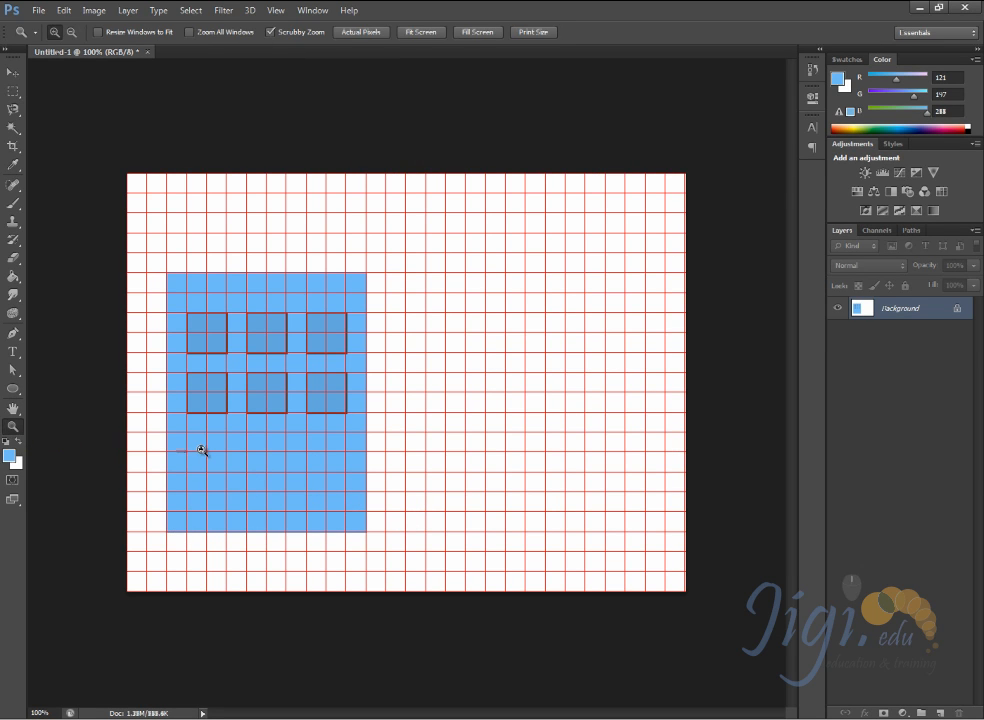
left_click_drag(171, 421, 234, 435)
mouse_move(172, 340)
left_mouse_down()
mouse_move(160, 334)
mouse_move(189, 336)
mouse_move(152, 321)
mouse_move(187, 327)
mouse_move(172, 326)
left_mouse_up()
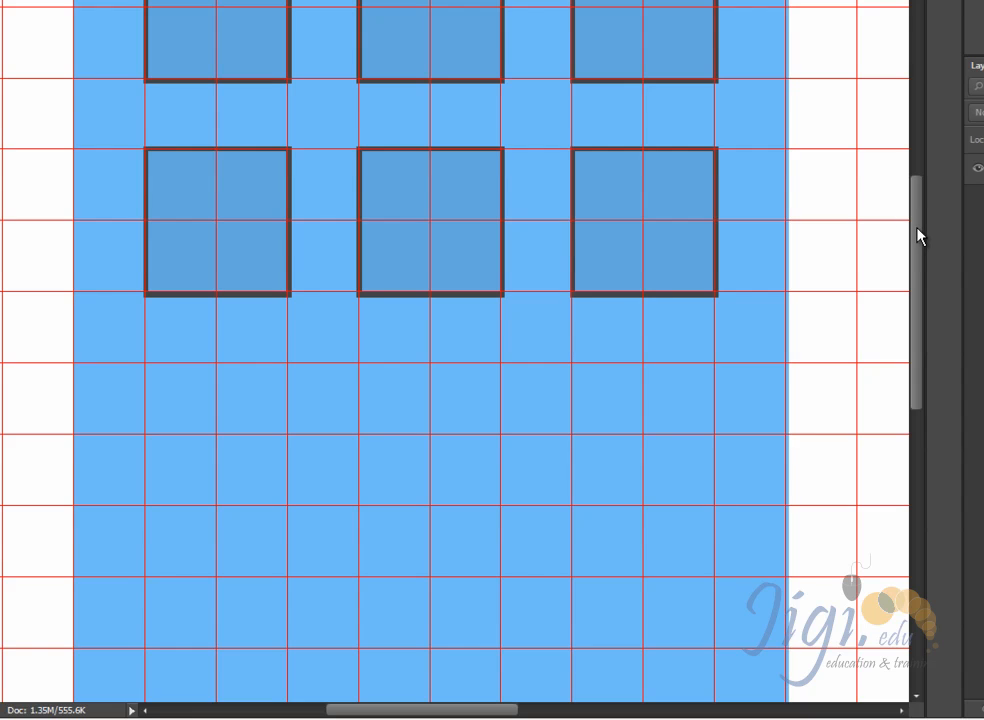
left_click_drag(920, 235, 925, 279)
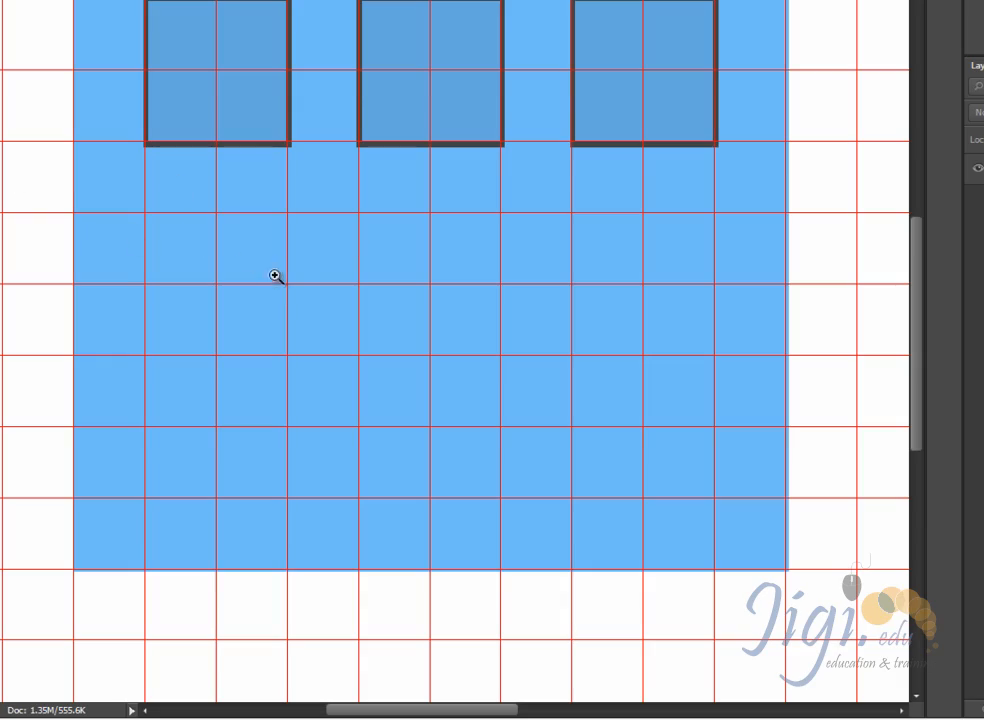
left_click_drag(299, 268, 235, 226)
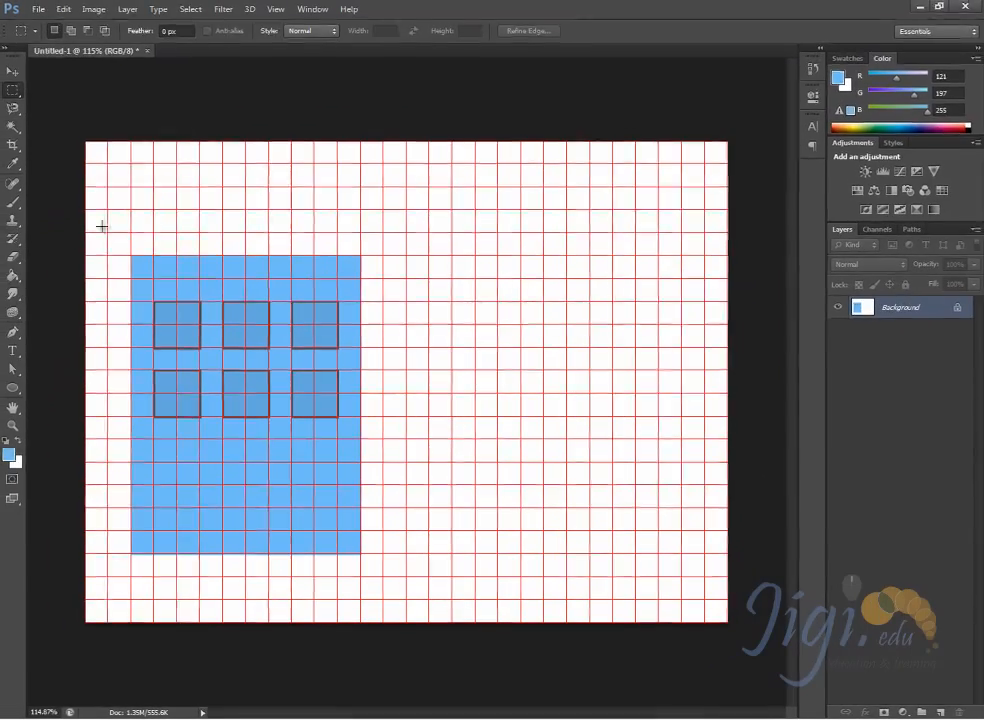
left_click_drag(165, 292, 361, 551)
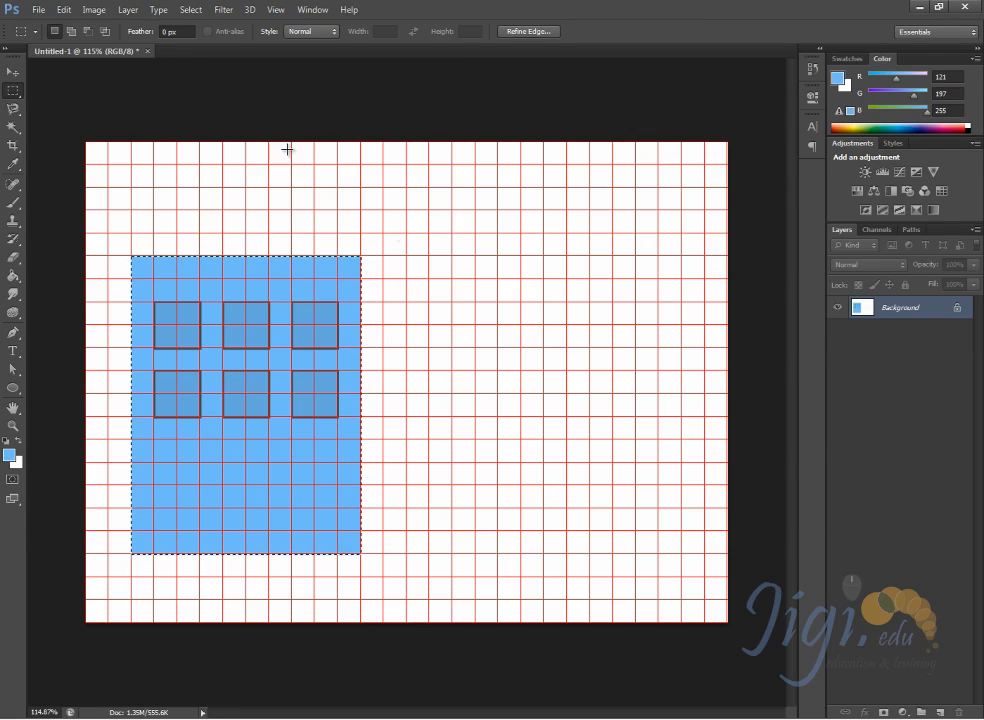
Step: Stroke the blue block with a 2 px centered outline in gray #4f4f4f sampled from a window's outline, and deselect
left_click(63, 11)
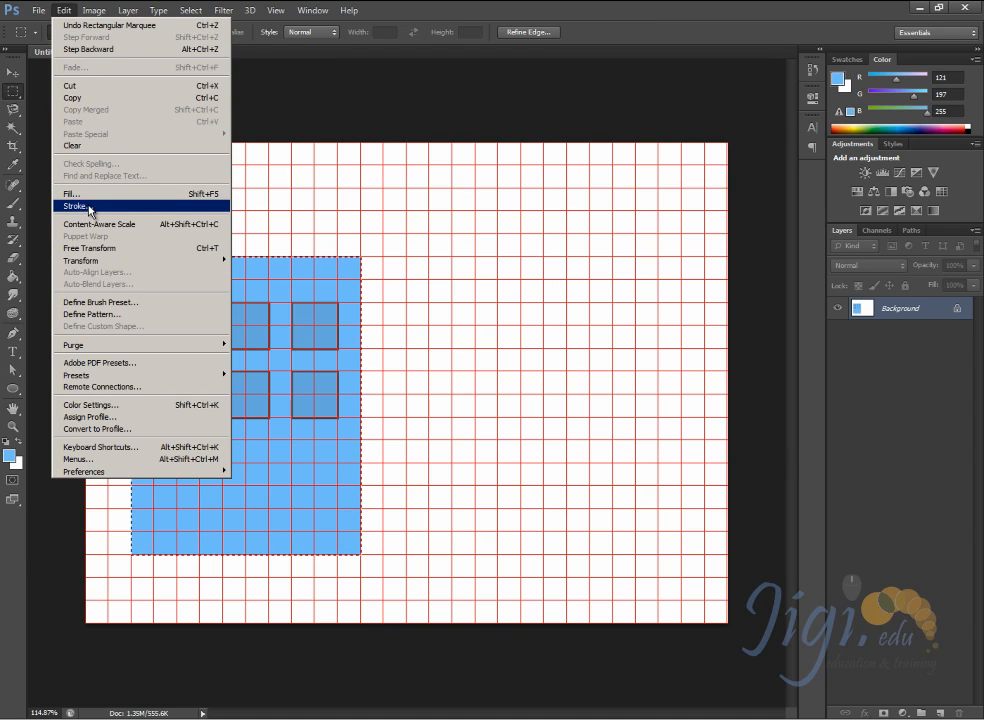
left_click(90, 206)
left_click(689, 163)
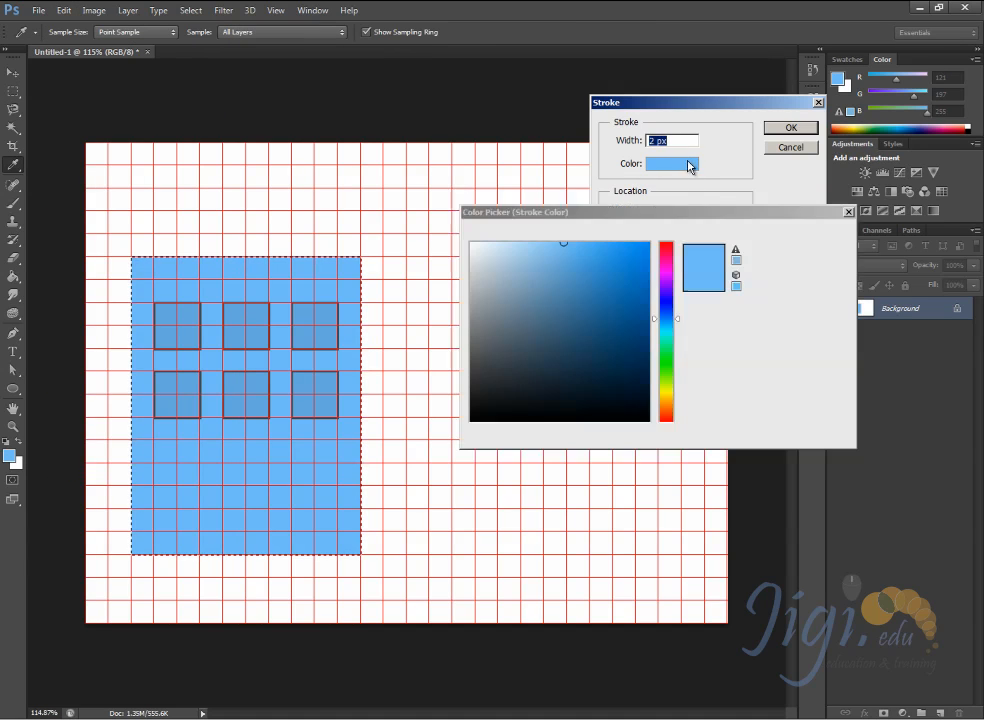
left_click(345, 381)
left_click(782, 233)
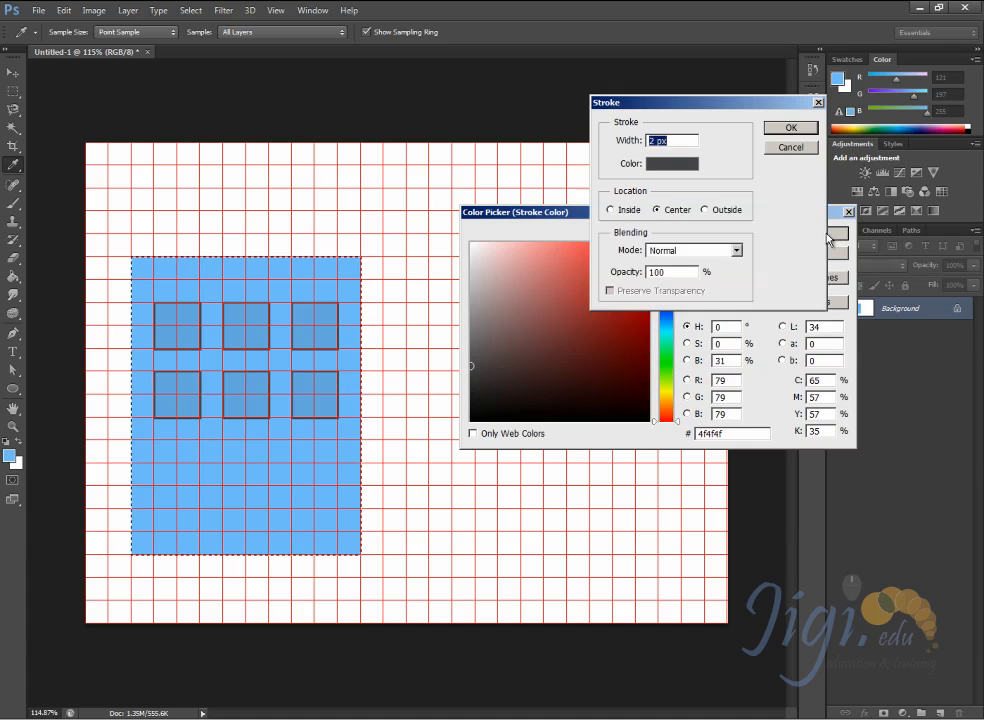
left_click(657, 140)
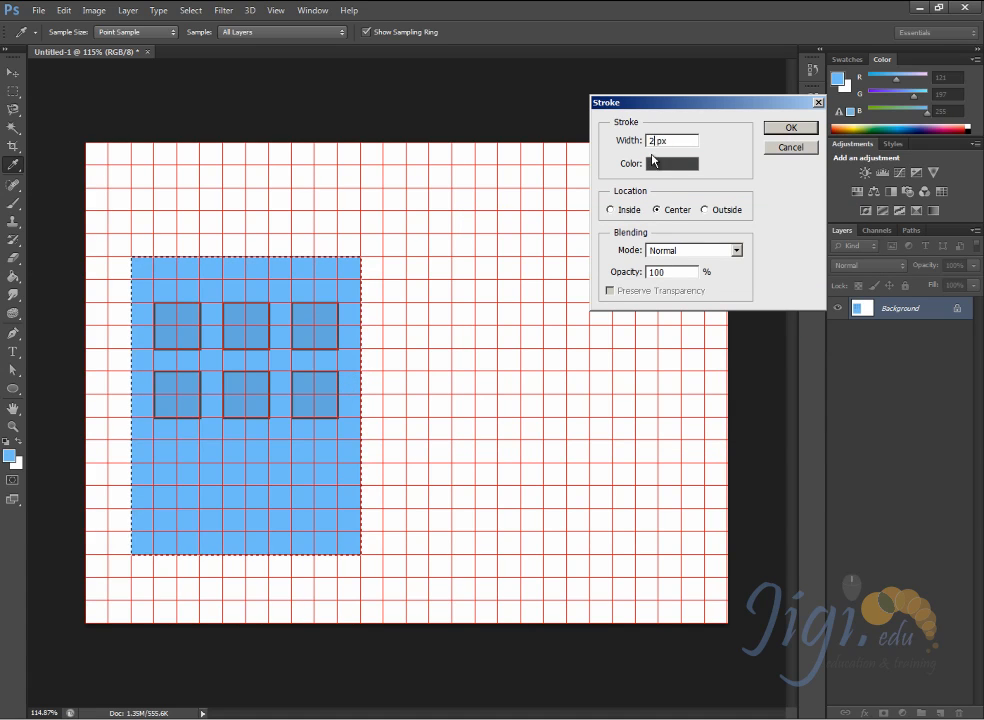
left_click(791, 128)
key("m")
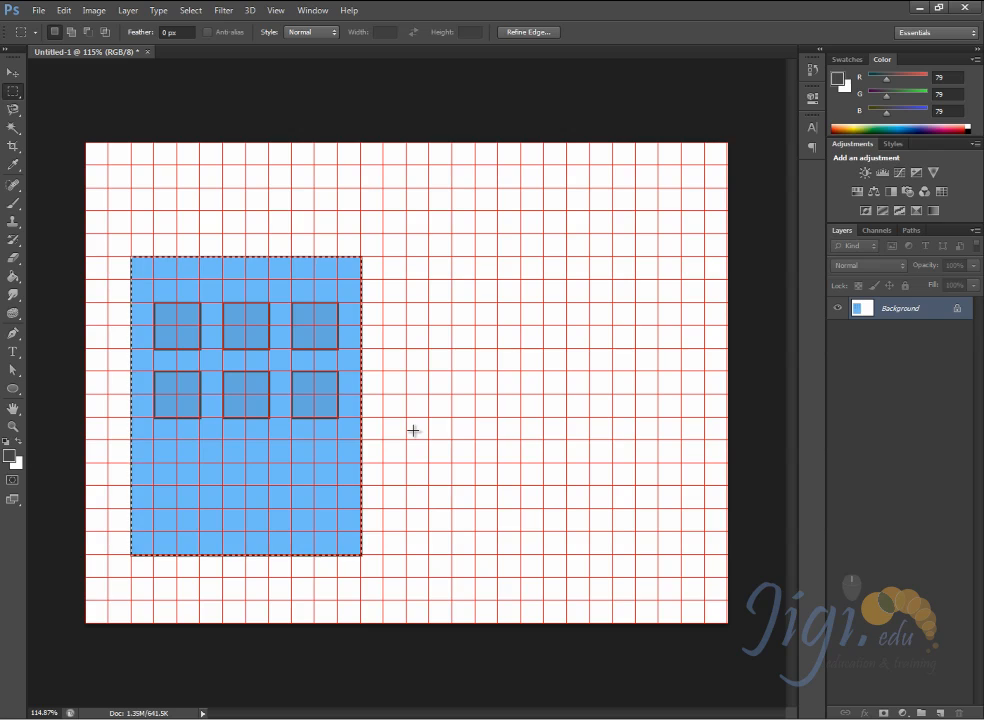
key("ctrl+d")
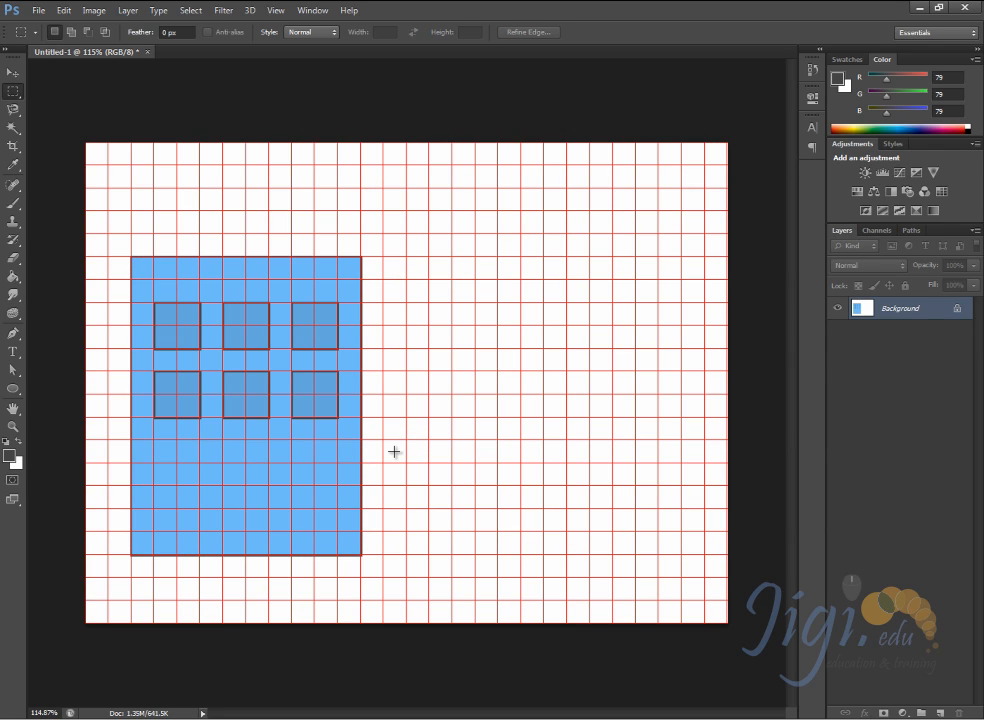
Step: Fill a white strip 8 squares wide and 1 square high, one square below the lower windows, ending at the block's right edge
left_click_drag(178, 440, 361, 463)
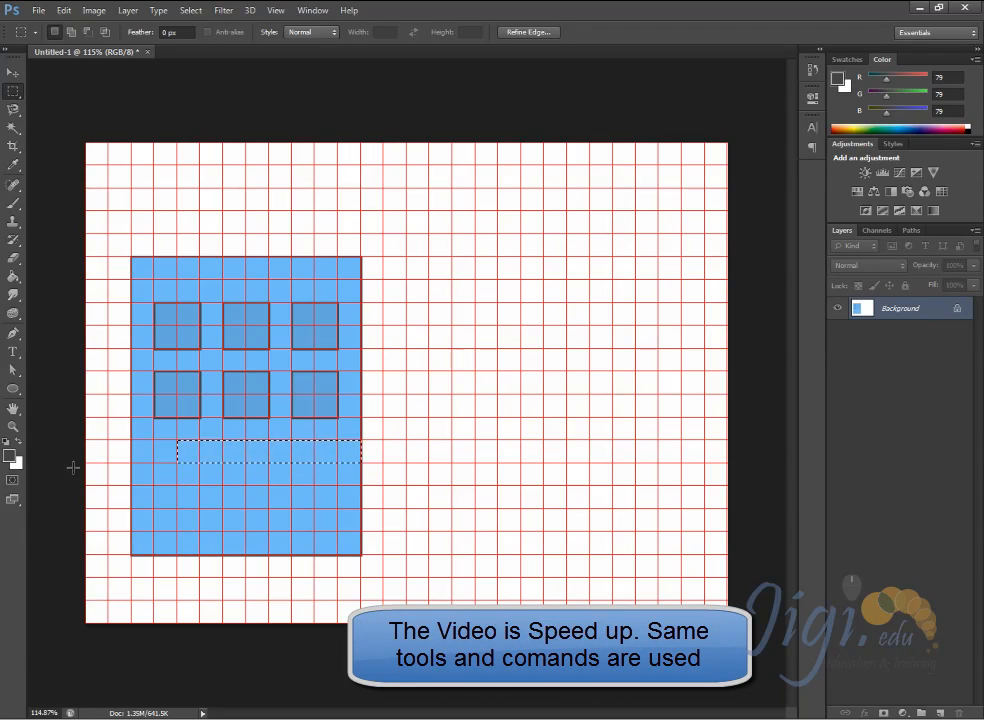
left_click(18, 441)
key("alt+BackSpace")
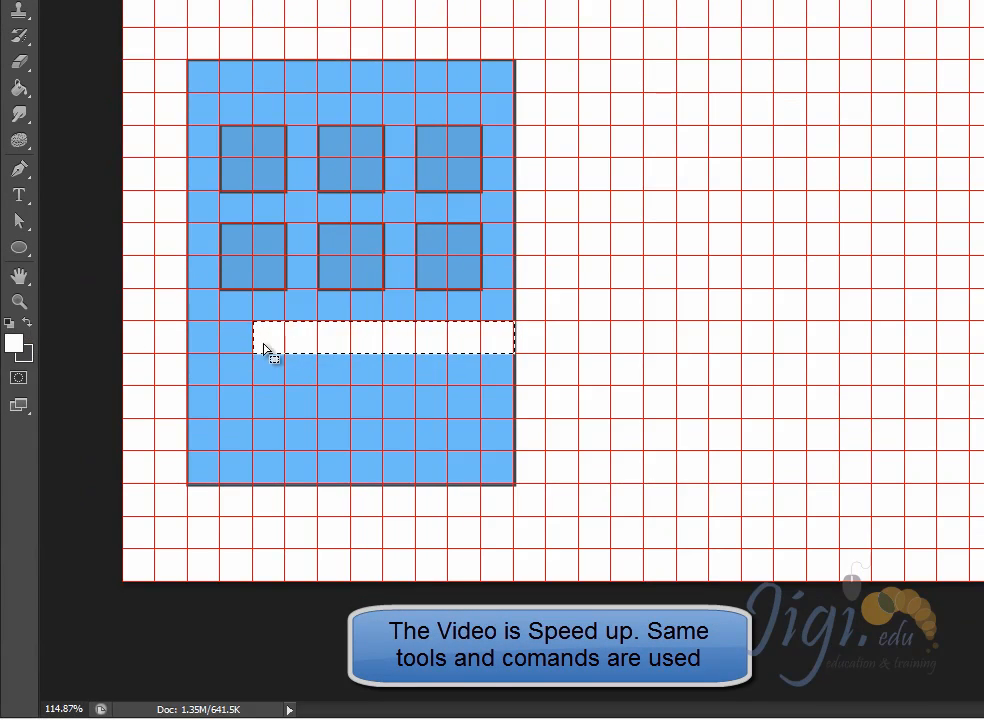
left_click_drag(319, 354, 347, 488)
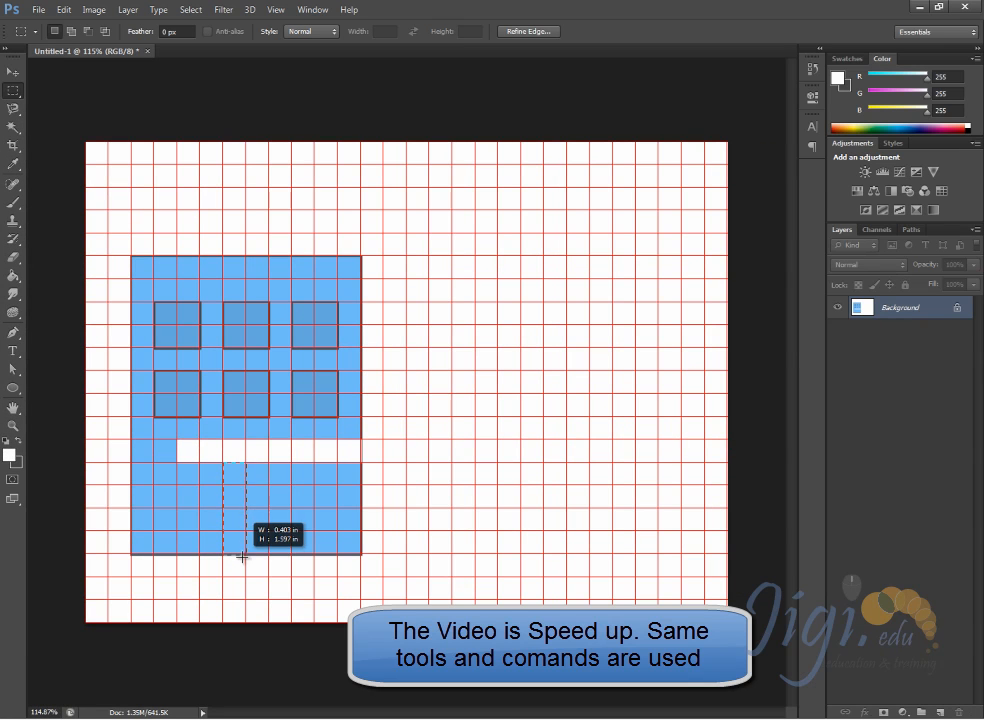
key("ctrl+z")
left_click(64, 9)
left_click(66, 209)
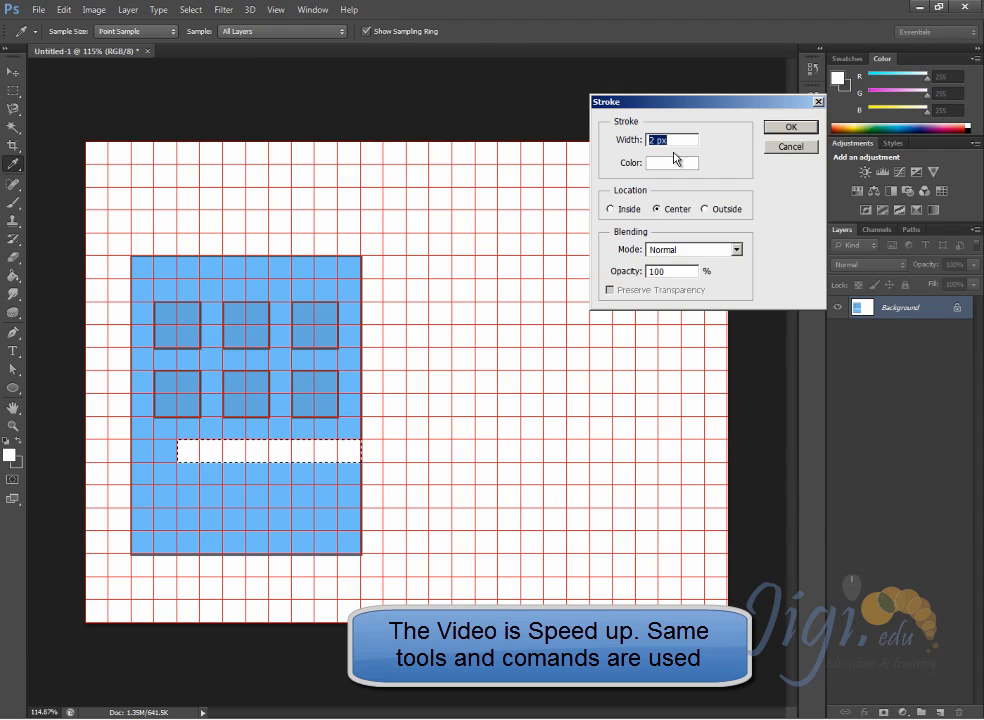
left_click(812, 131)
Step: Make dark gray the foreground color, stroke the white strip with a 2 px centered outline in it, and deselect
left_click(18, 441)
left_click(66, 10)
left_click(72, 209)
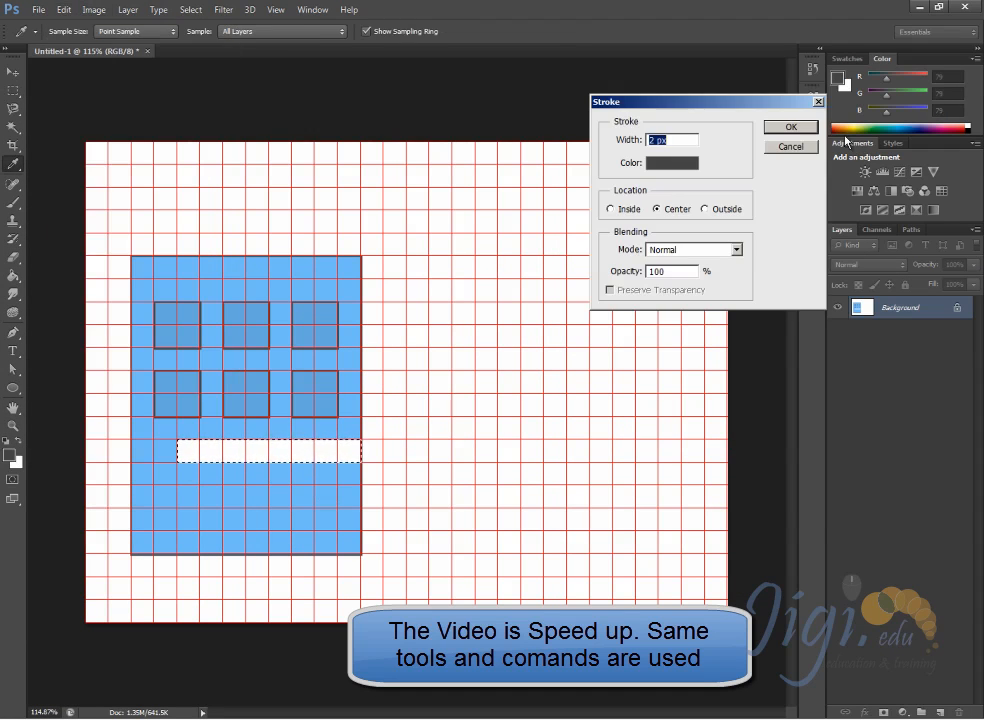
left_click(798, 128)
left_click(224, 463)
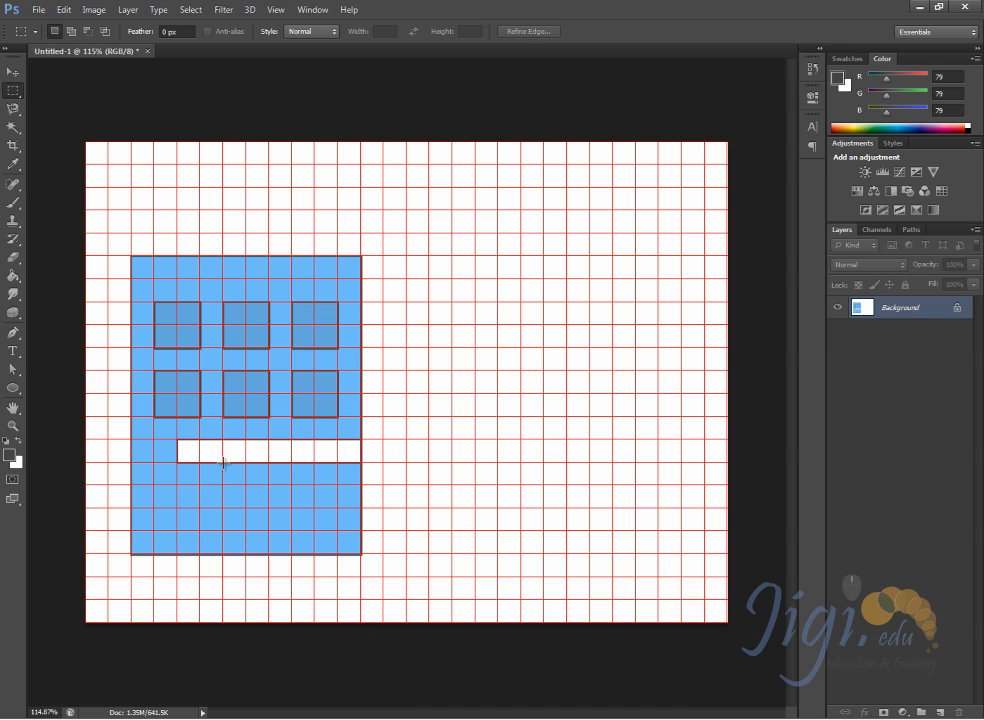
Step: Fill a white column 1 square wide and 4 squares high under the strip's second square and stroke it in dark gray
left_click_drag(224, 463, 200, 553)
left_click(10, 455)
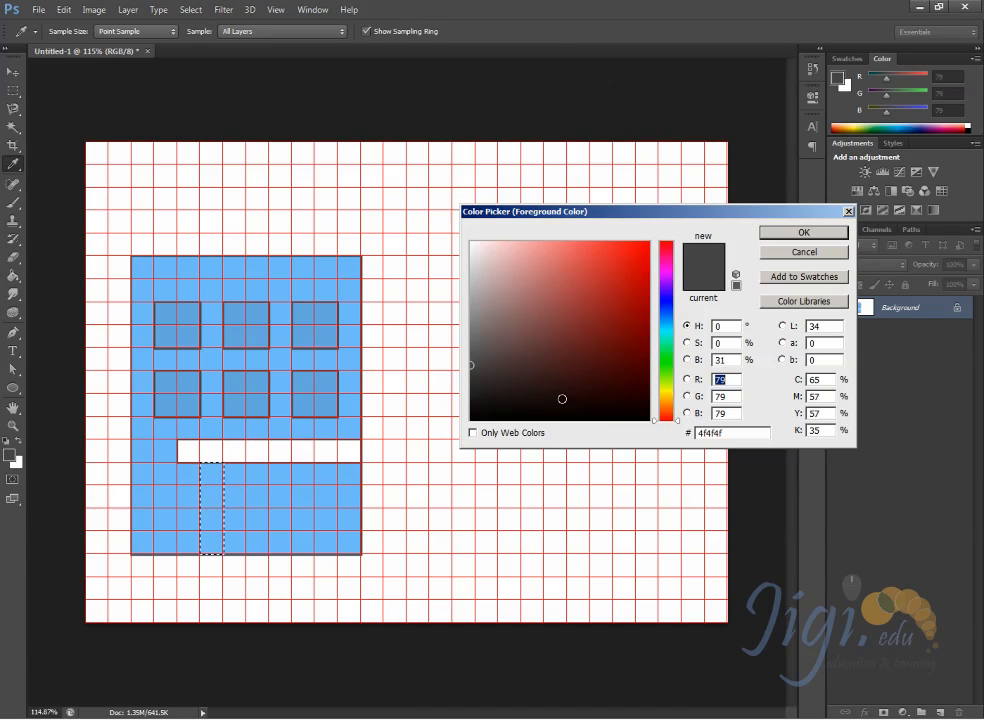
left_click(790, 254)
key("ctrl+Delete")
left_click(67, 11)
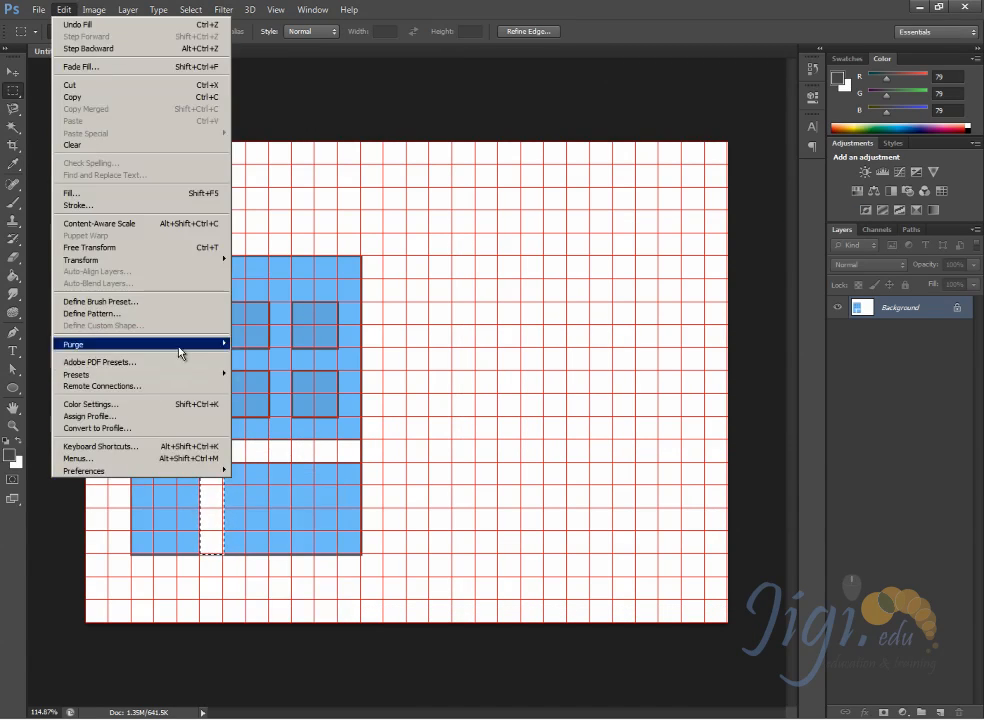
left_click(141, 206)
left_click(798, 128)
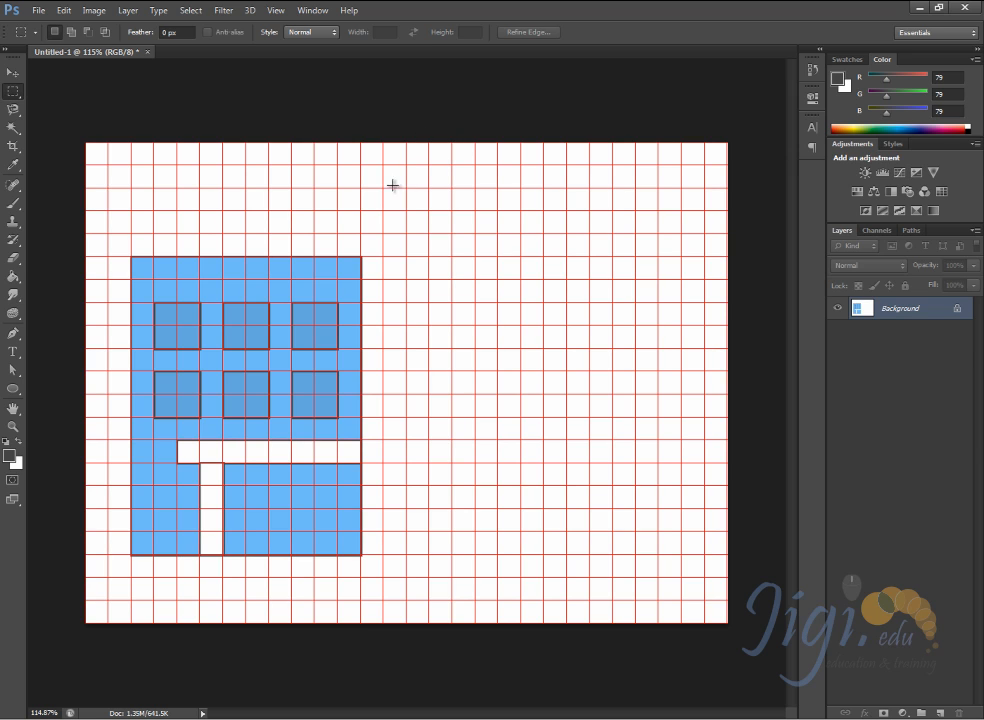
Step: Add a block 14 squares wide and 17 high against the building's right side, filled with blue #79c5ff sampled from the existing block
left_click_drag(360, 165, 682, 555)
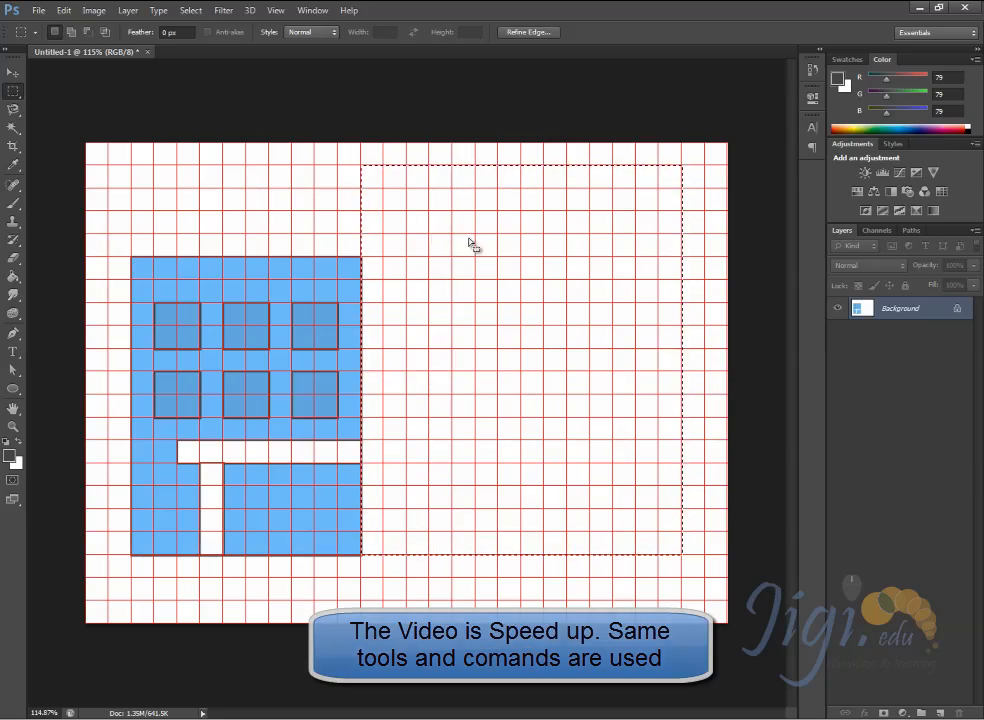
left_click(9, 455)
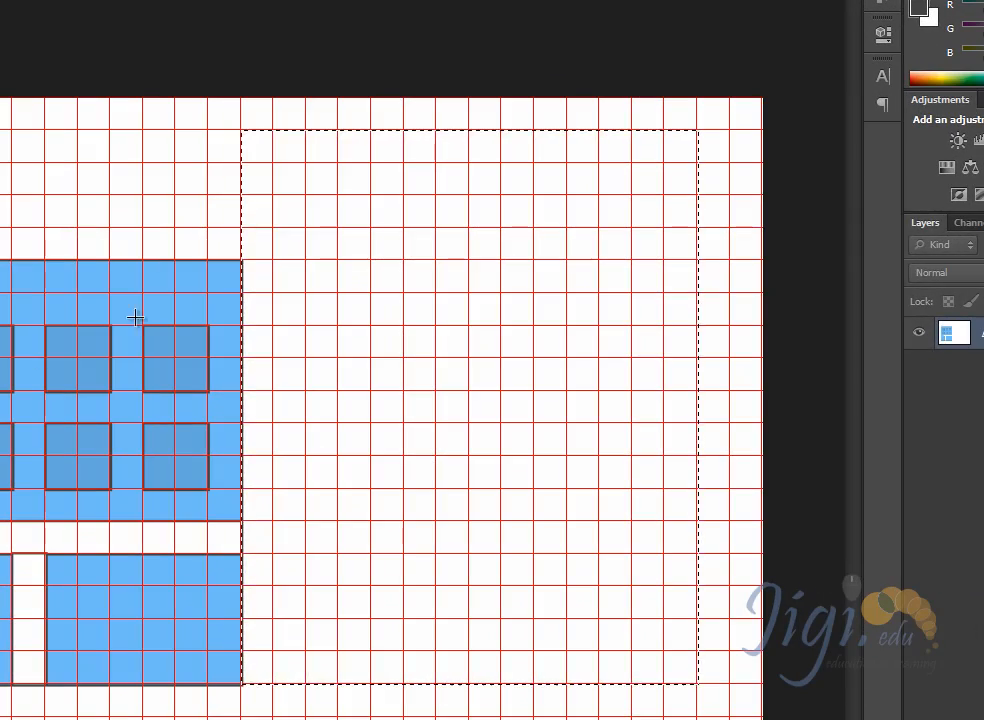
left_click(213, 312)
left_click(803, 234)
key("alt+BackSpace")
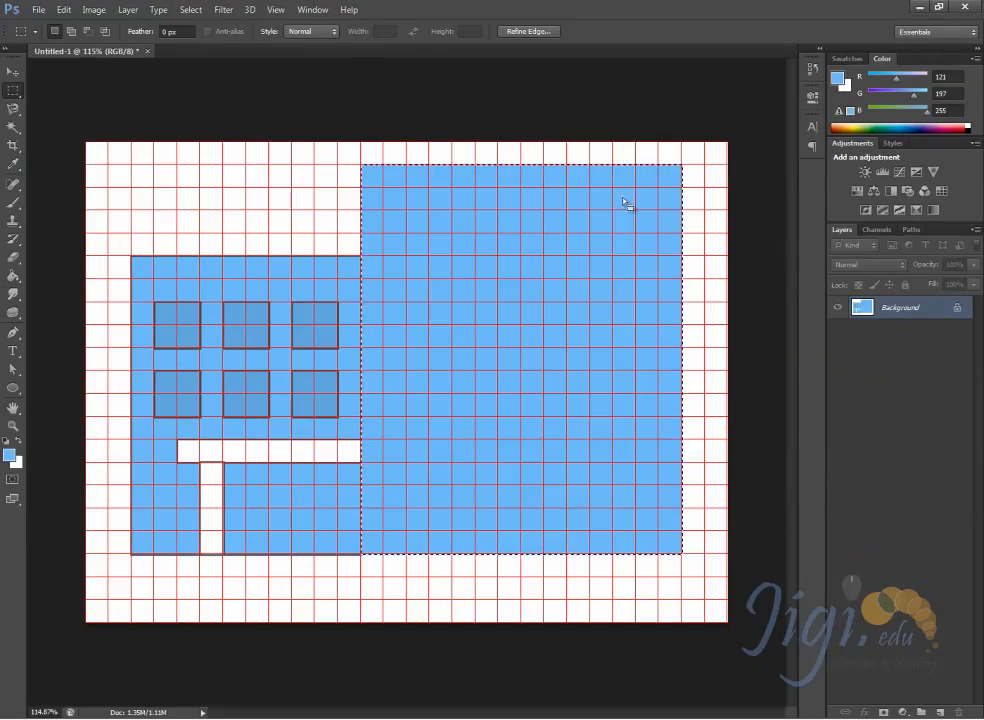
Step: Stroke the tall block with a 2 px outline in gray #4f4f4f sampled from a window's outline, and deselect
left_click(63, 9)
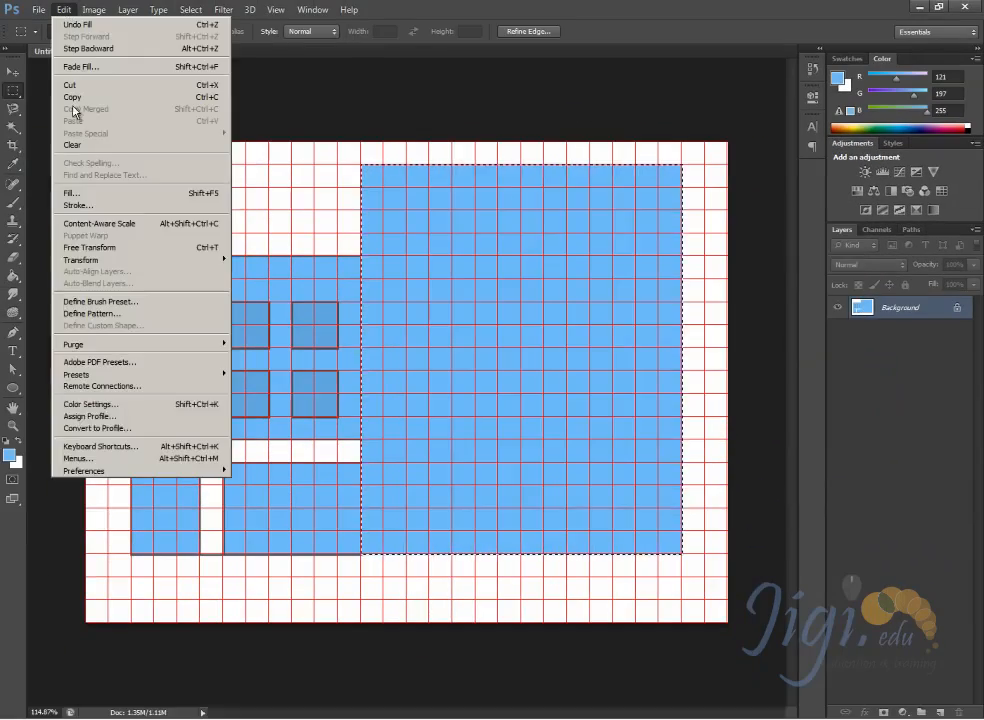
left_click(72, 204)
left_click(672, 162)
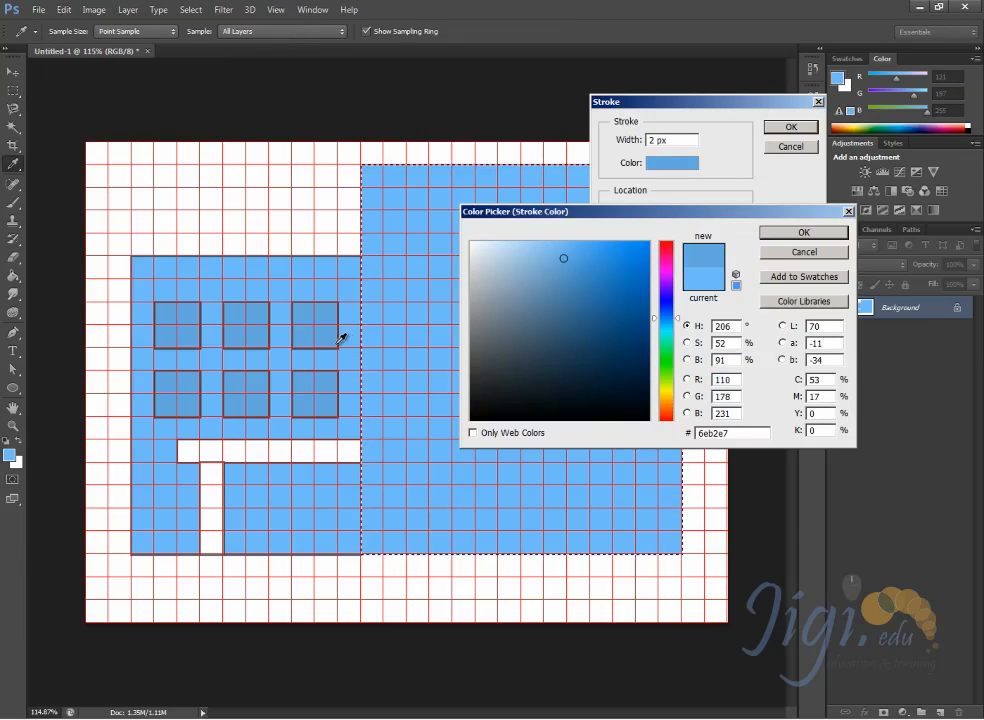
left_click(339, 335)
left_click(803, 232)
left_click(790, 127)
key("m")
key("ctrl+d")
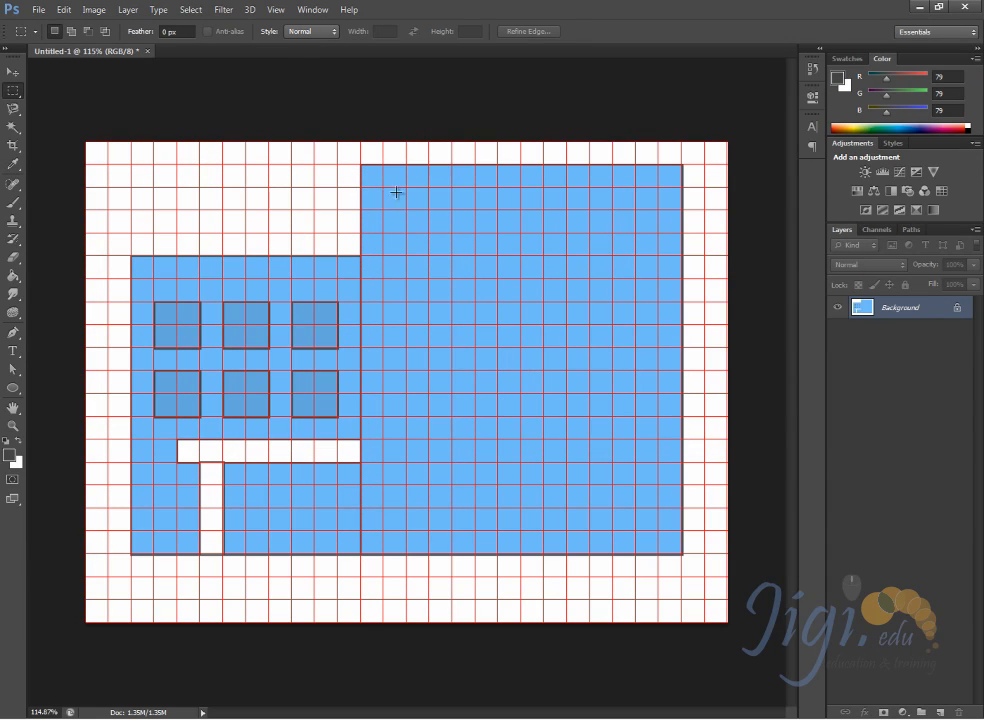
Step: Select four 2-by-2-square windows, one square apart, near the tall block's top and shift the selection right by about half a square
left_click_drag(412, 230, 430, 256)
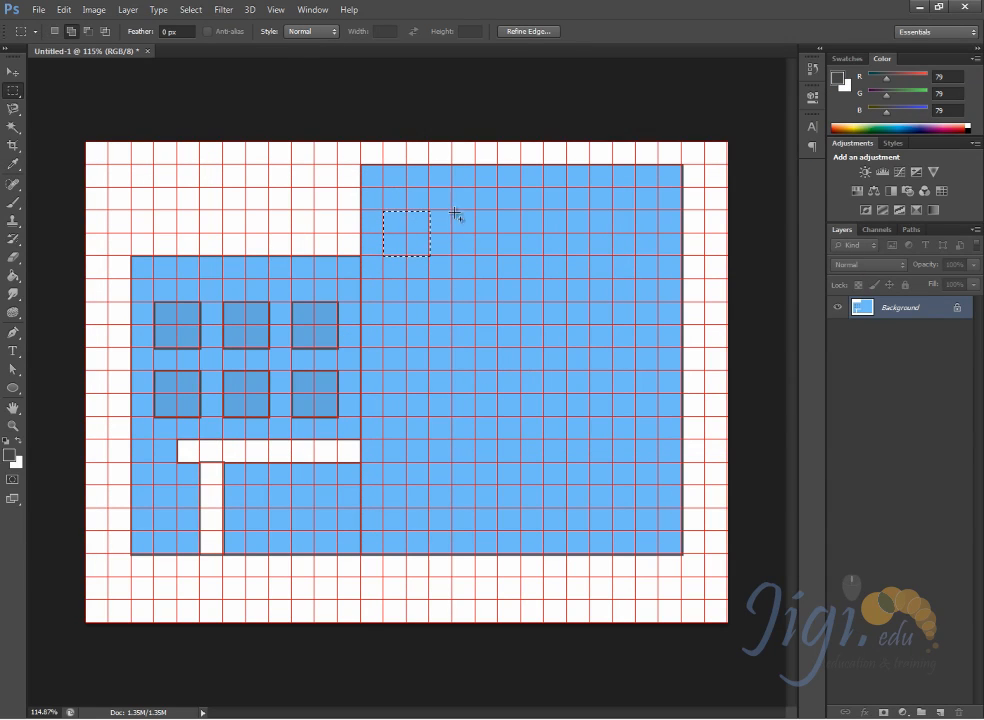
left_click_drag(521, 211, 567, 256)
left_click_drag(590, 211, 636, 256)
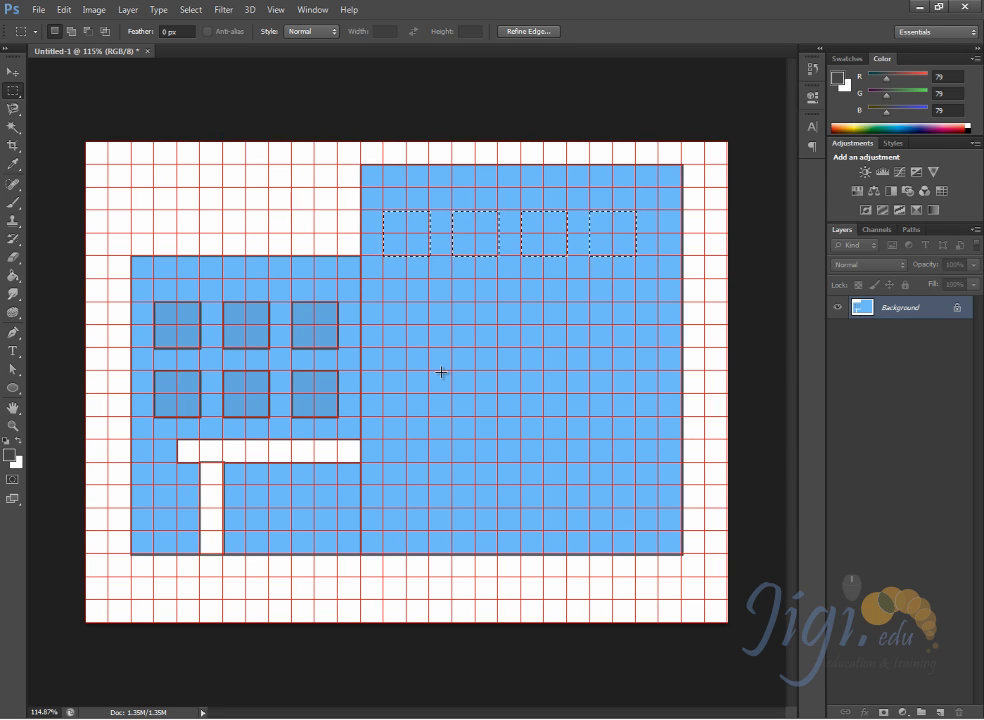
key("Right")
key("Right")
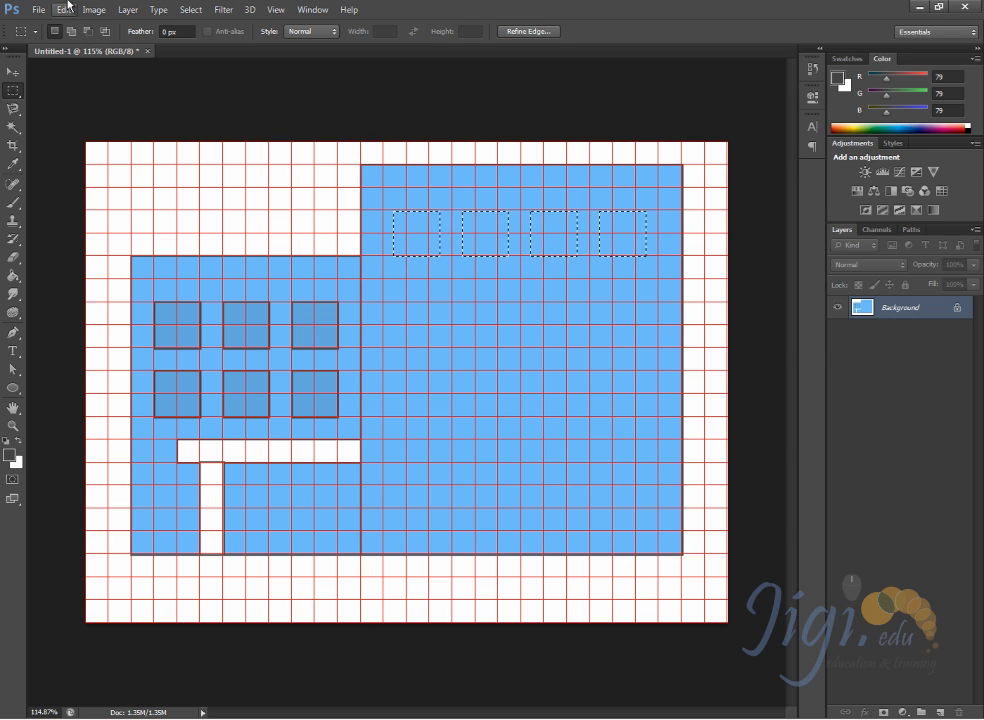
Step: Fill the four selected windows with blue #6eb2e7 sampled from the existing windows
left_click(66, 10)
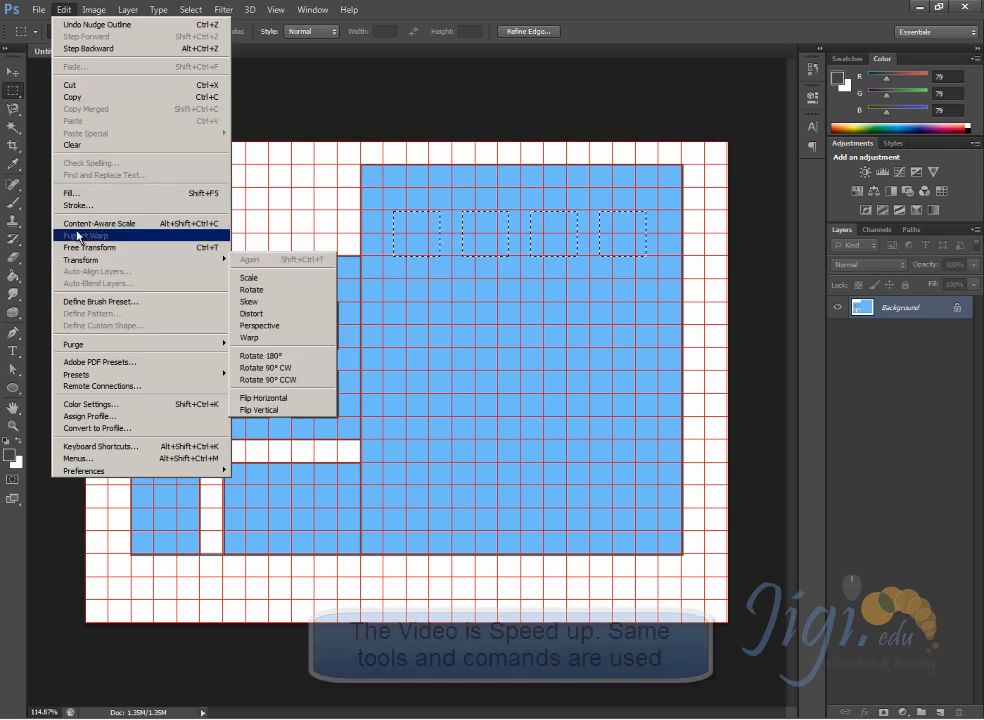
left_click(68, 193)
left_click(744, 153)
left_click(9, 455)
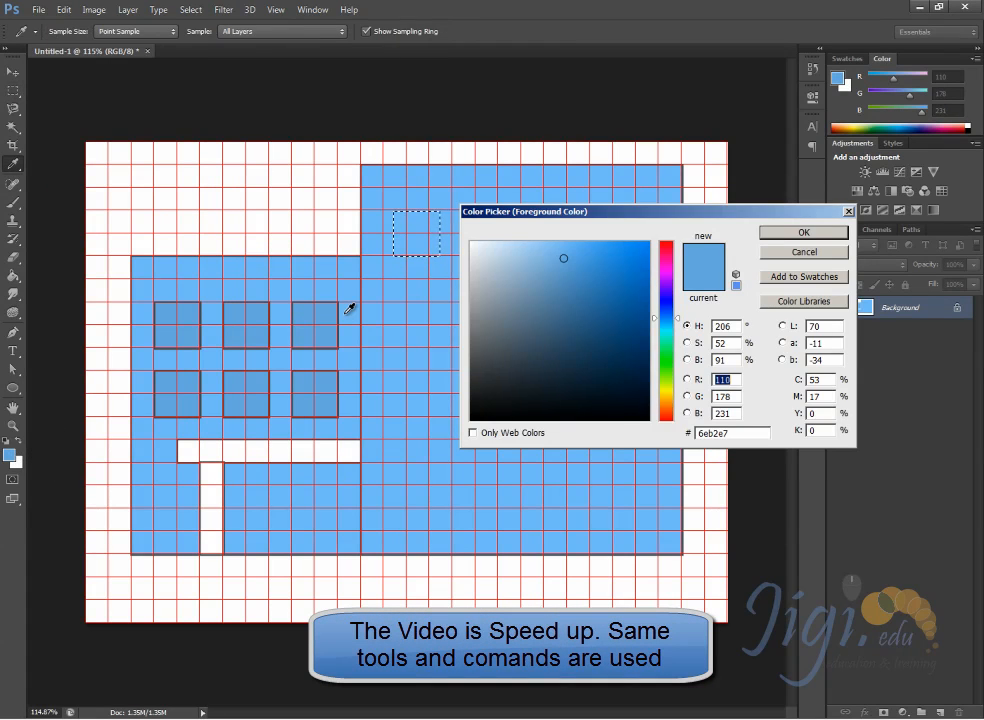
left_click(804, 231)
Step: Stroke the four selected windows with a 2 px centered outline in gray #4f4f4f sampled from an existing window's outline
left_click(66, 10)
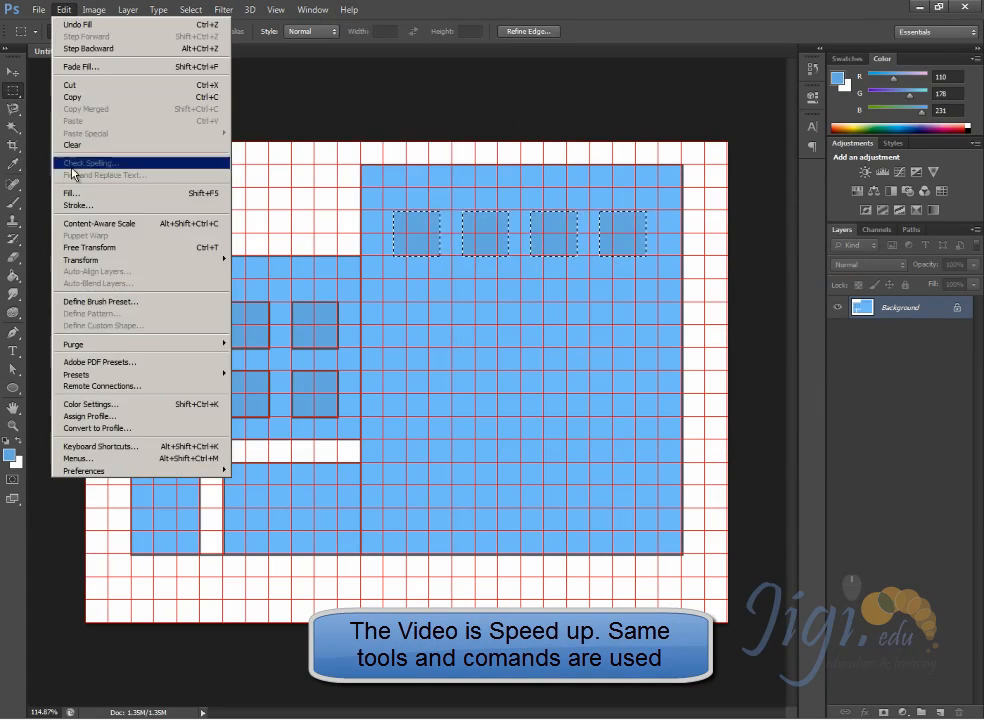
left_click(68, 206)
left_click(340, 335)
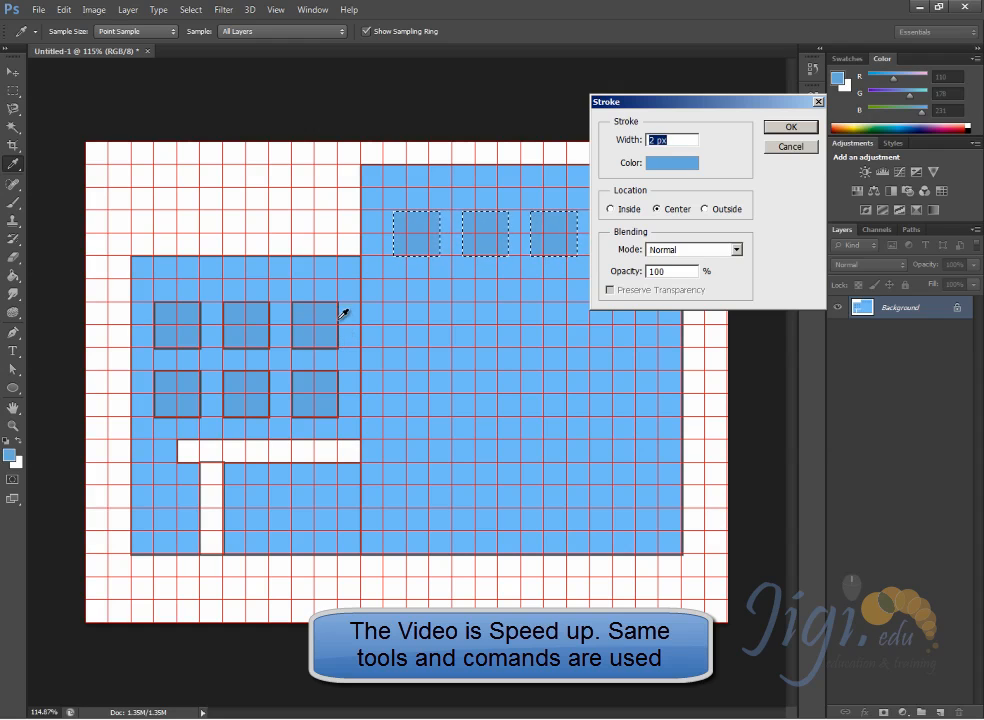
left_click(658, 163)
left_click(340, 318)
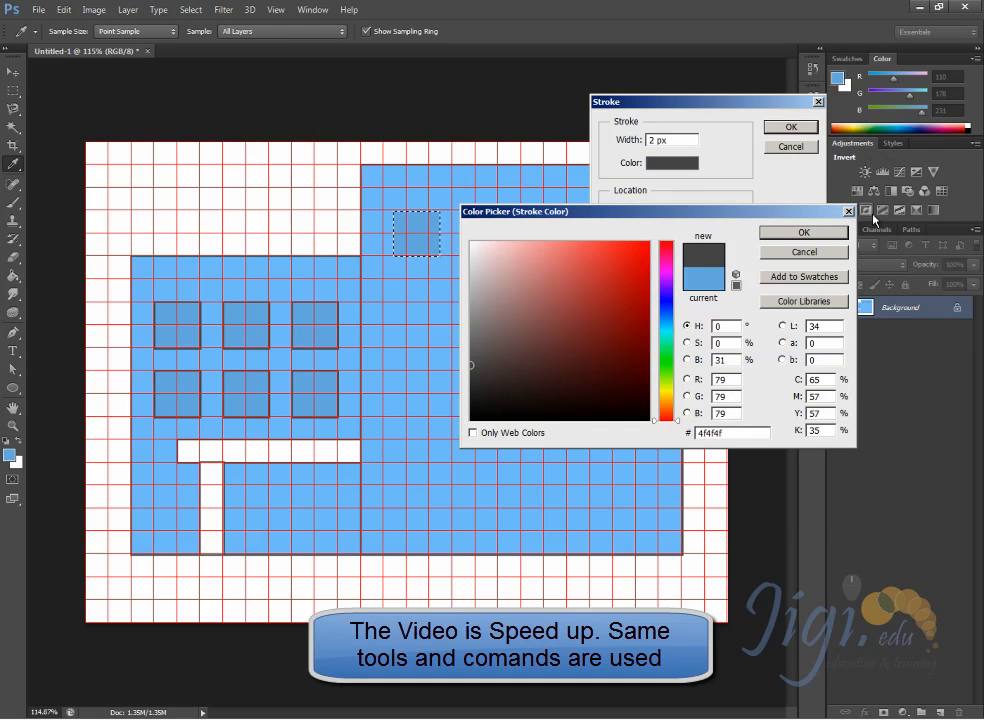
left_click(800, 232)
left_click(790, 127)
left_click(19, 442)
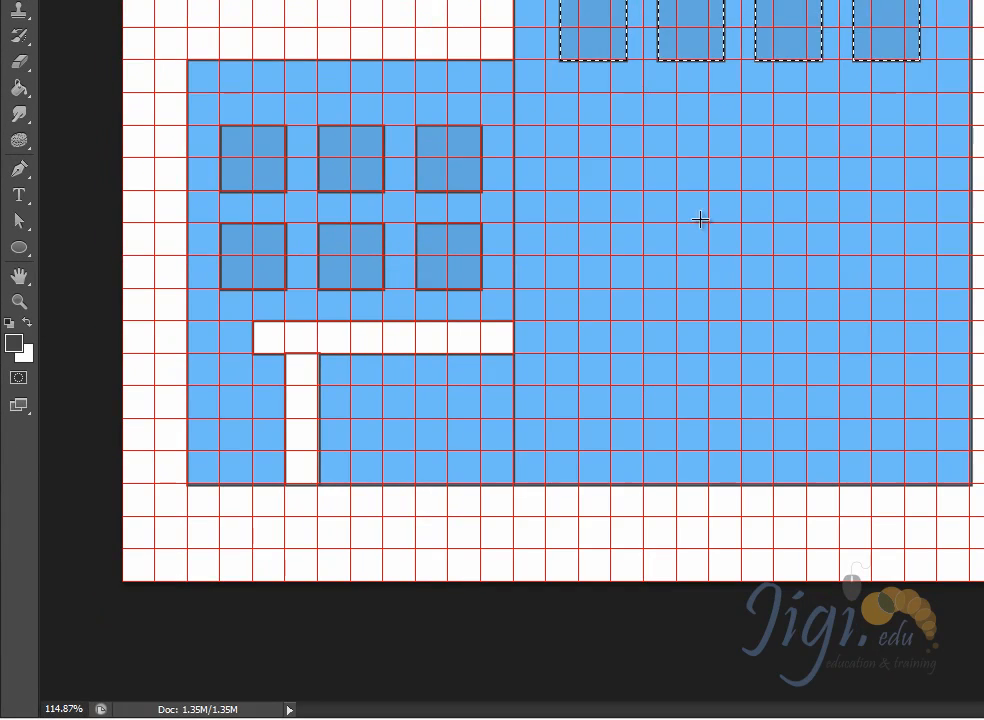
Step: Move the four-window selection down three squares and fill it with blue #6eb2e7 sampled from an existing window
key("shift+Down")
key("shift+Down")
key("shift+Down")
key("shift+Down")
key("shift+Down")
key("shift+Down")
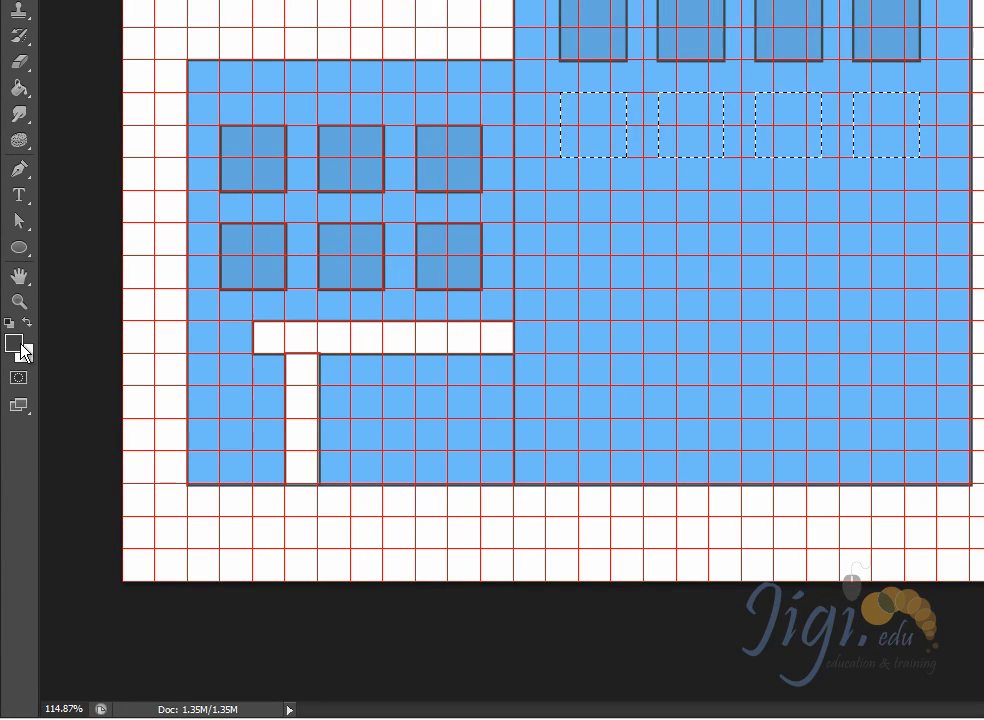
left_click(28, 323)
left_click(14, 344)
left_click(176, 160)
left_click(751, 167)
key("alt+BackSpace")
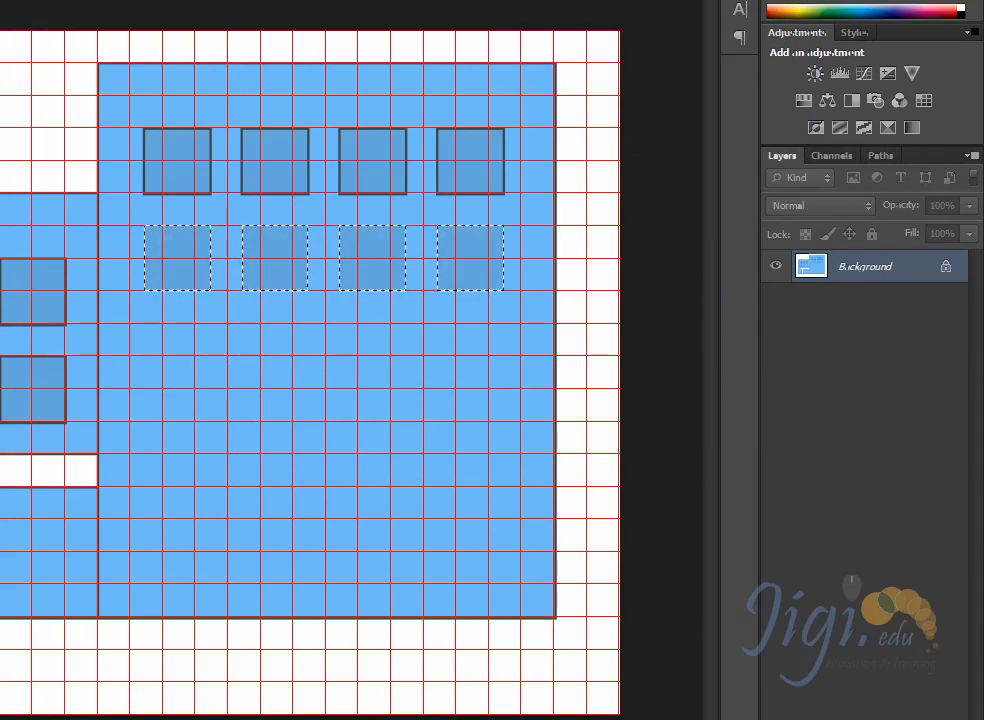
Step: Stroke the tall block's second row of four windows with a 2 px centered outline in gray #4f4f4f
key("alt+e")
key("s")
key("Return")
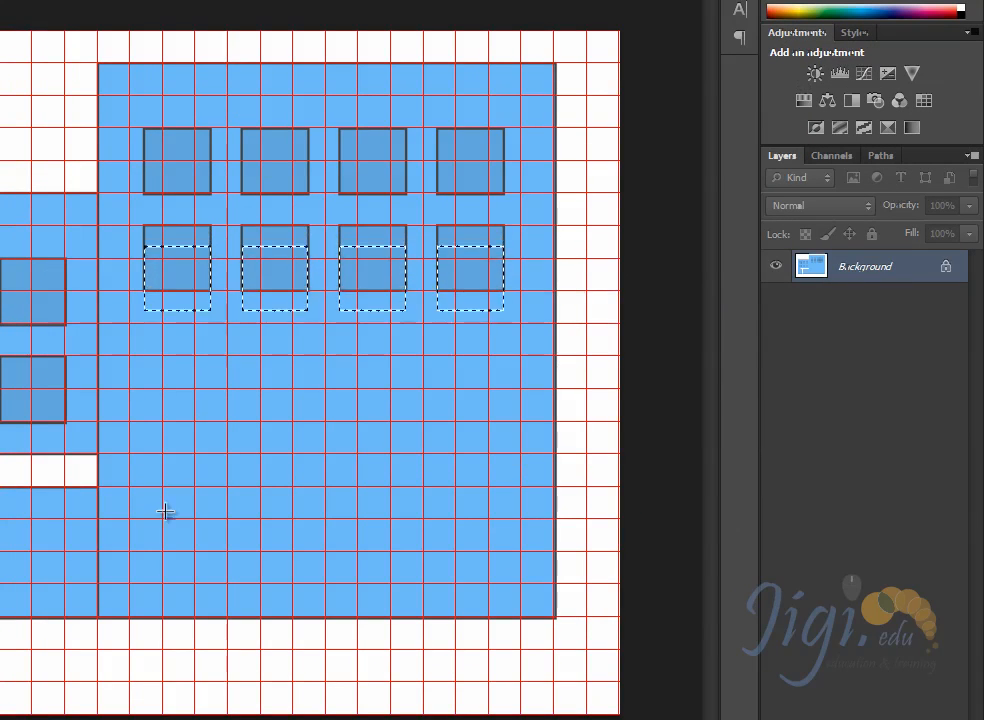
Step: Move the selection down another three squares and fill the third row of four windows with blue #6eb2e7
key("shift+Down")
key("shift+Down")
key("shift+Down")
key("shift+Down")
key("shift+Down")
key("shift+Down")
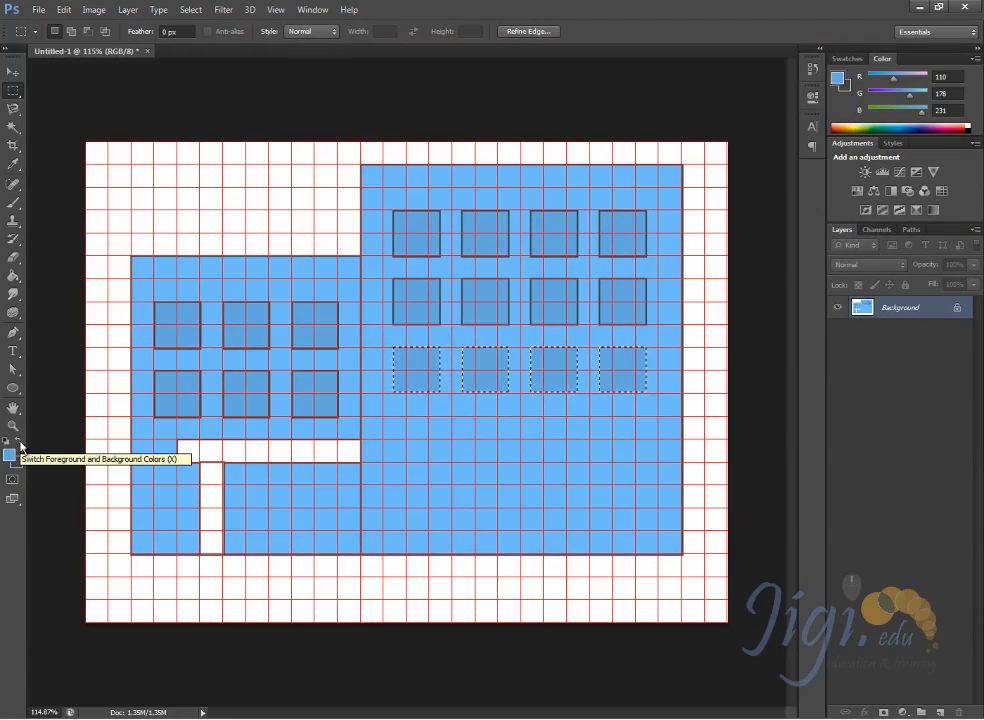
Step: Stroke the tall block's third row of four windows with a 2 px centered outline in gray #4f4f4f
left_click(62, 9)
left_click(100, 202)
key("Return")
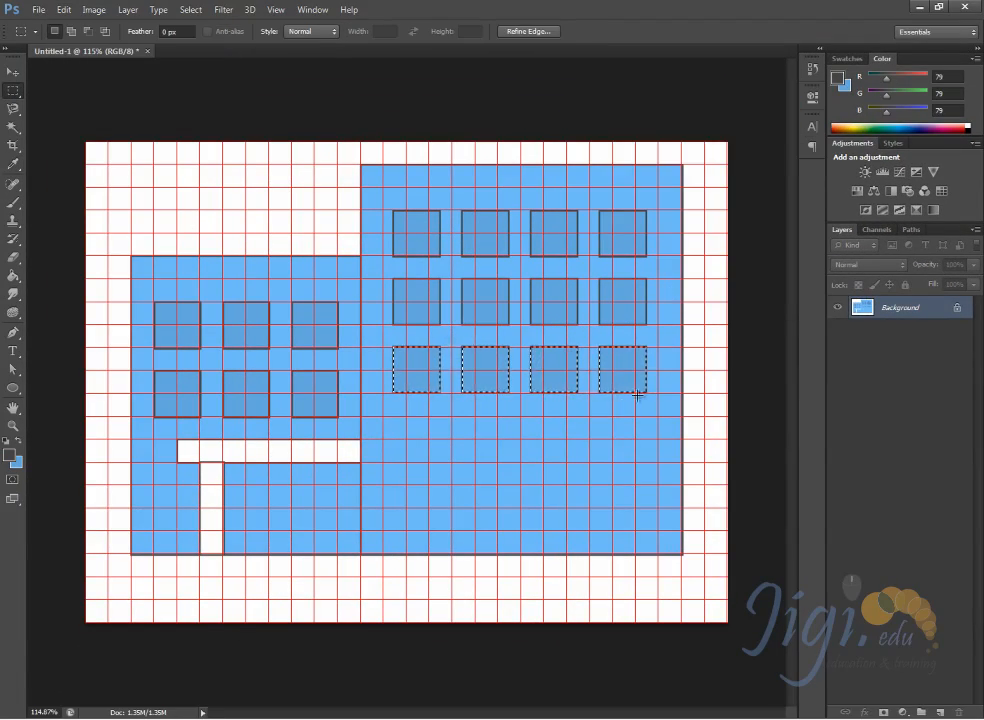
Step: Try to shift the third-row window selection downward with the Move tool and undo the shift
right_click(555, 377)
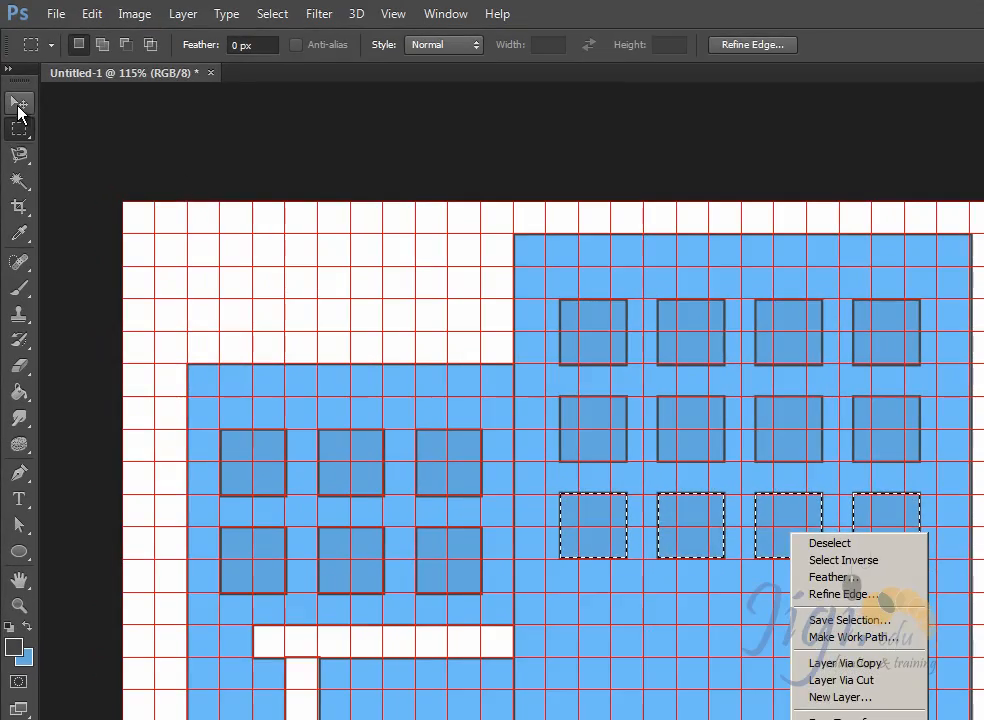
left_click(12, 76)
key("Down")
key("Down")
key("Down")
key("Down")
key("Down")
key("Down")
key("Down")
key("Down")
key("Down")
key("Down")
key("Down")
key("Down")
key("Down")
key("Down")
key("Down")
key("Down")
key("Down")
key("Down")
key("Down")
key("Down")
key("Down")
key("Down")
key("Down")
key("Down")
key("Down")
key("Down")
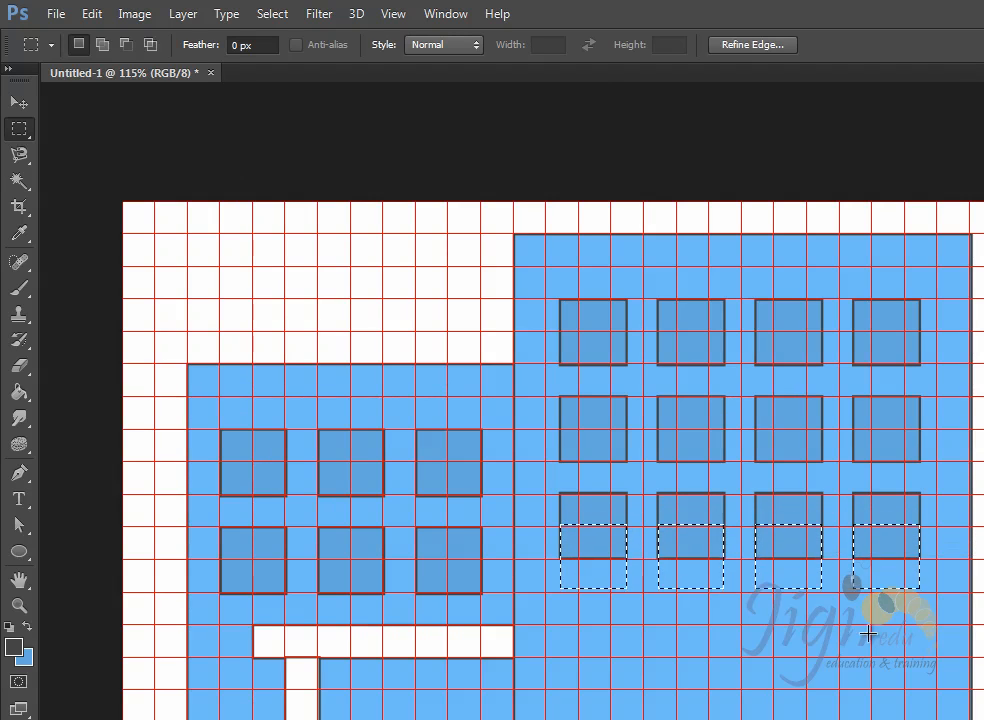
key("shift+Down")
key("shift+Down")
key("shift+Down")
key("shift+Down")
left_click(19, 103)
key("Down")
key("Down")
key("Down")
key("Down")
key("Down")
key("Down")
key("Down")
key("Down")
key("Down")
key("Down")
key("Down")
key("Down")
key("Down")
key("Down")
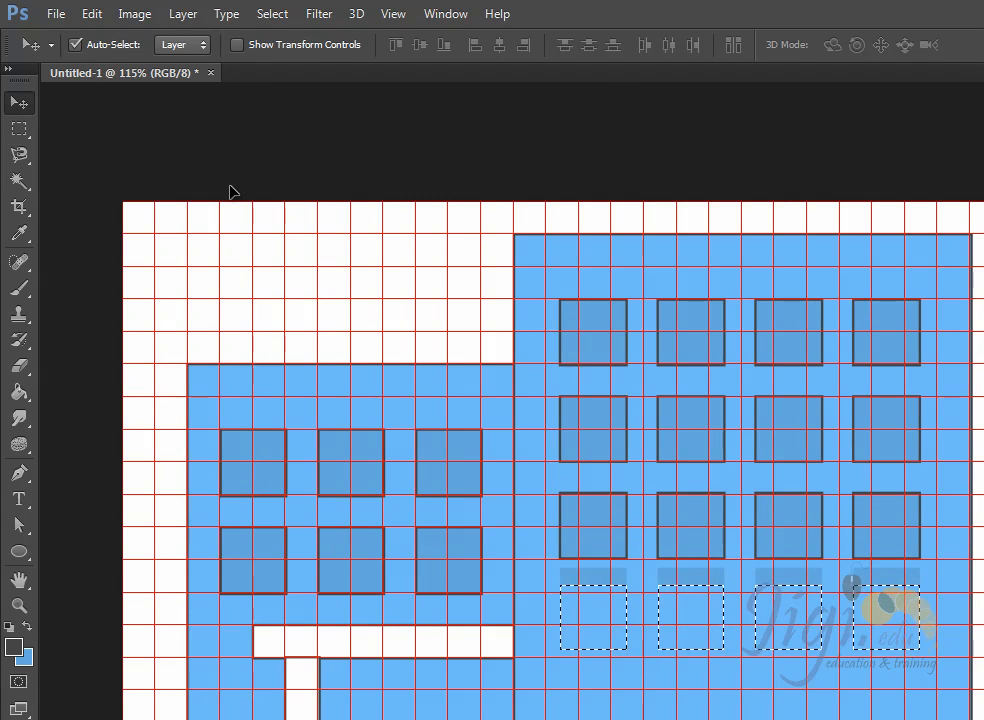
key("ctrl+alt+z")
key("ctrl+alt+z")
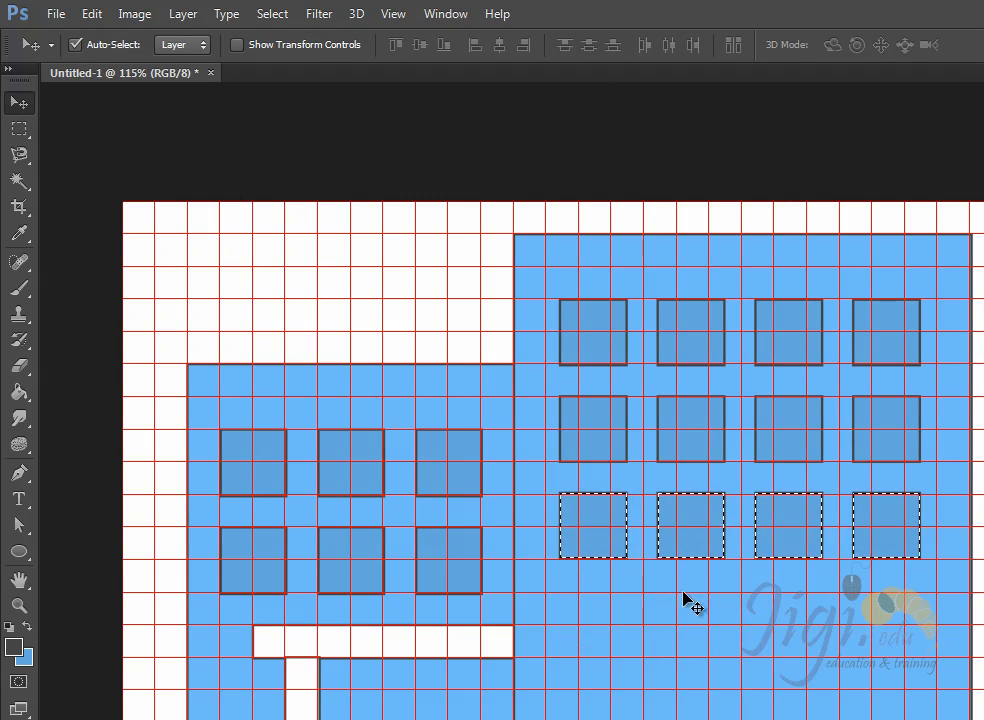
Step: Move the marquee selection down three squares to form a fourth row and subtract its two middle windows
key("m")
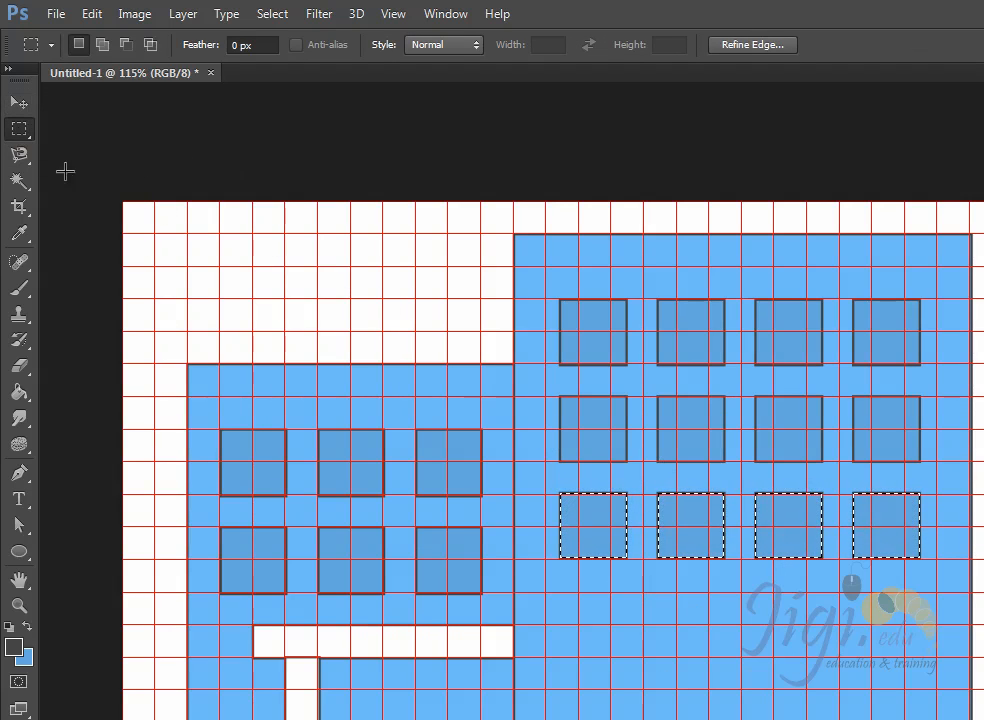
key("shift+Down")
key("shift+Down")
key("shift+Down")
key("shift+Down")
key("shift+Down")
key("shift+Down")
key("shift+Down")
key("shift+Down")
key("shift+Down")
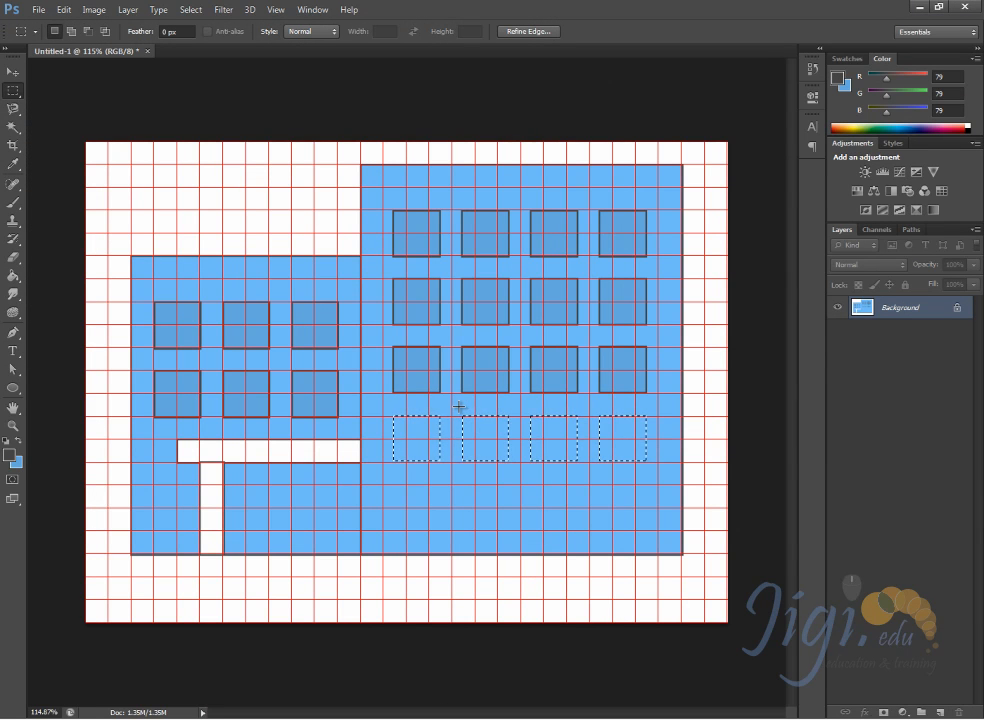
left_click_drag(455, 406, 580, 489)
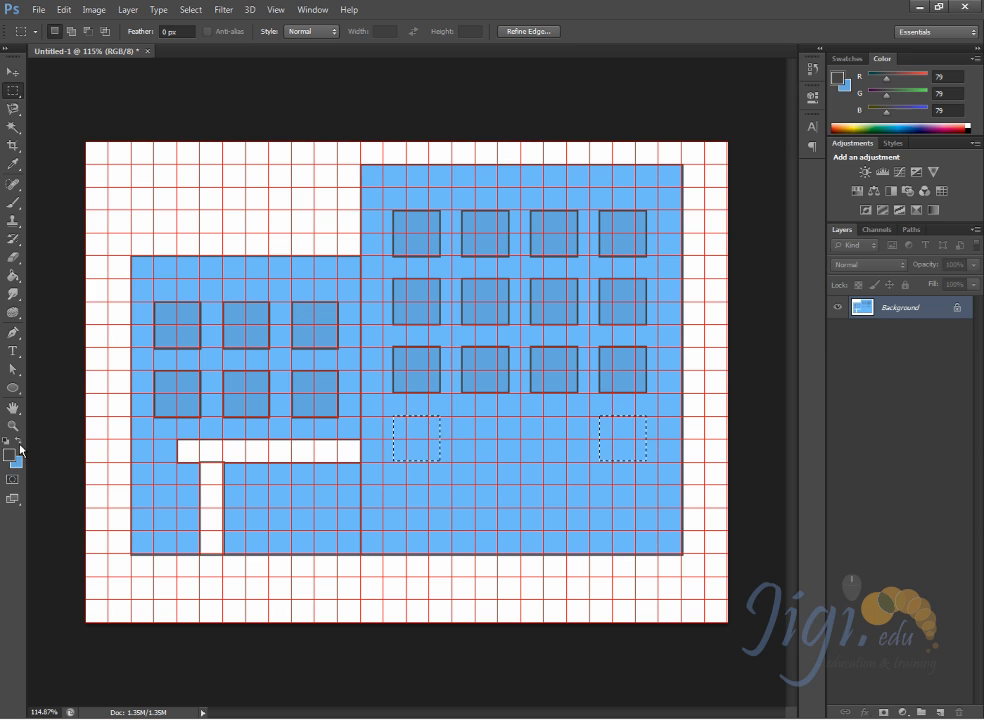
Step: Fill the two outer fourth-row windows with blue #6eb2e7, stroked with 2 px gray #4f4f4f, and deselect
left_click(63, 9)
left_click(88, 206)
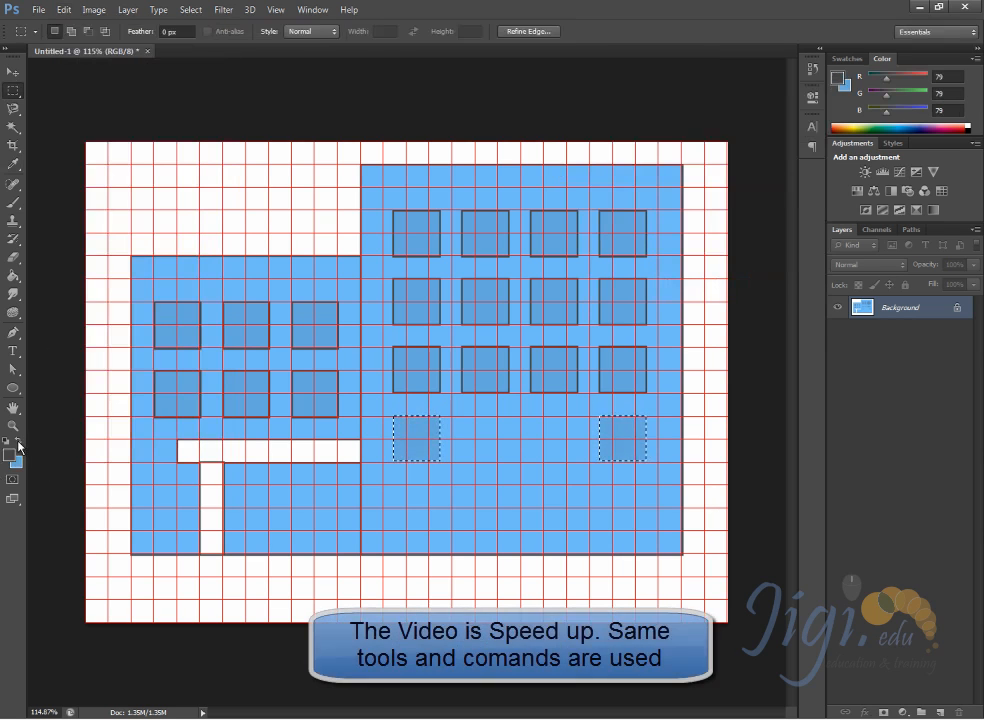
left_click(63, 9)
left_click(78, 205)
left_click(788, 128)
left_click(543, 456)
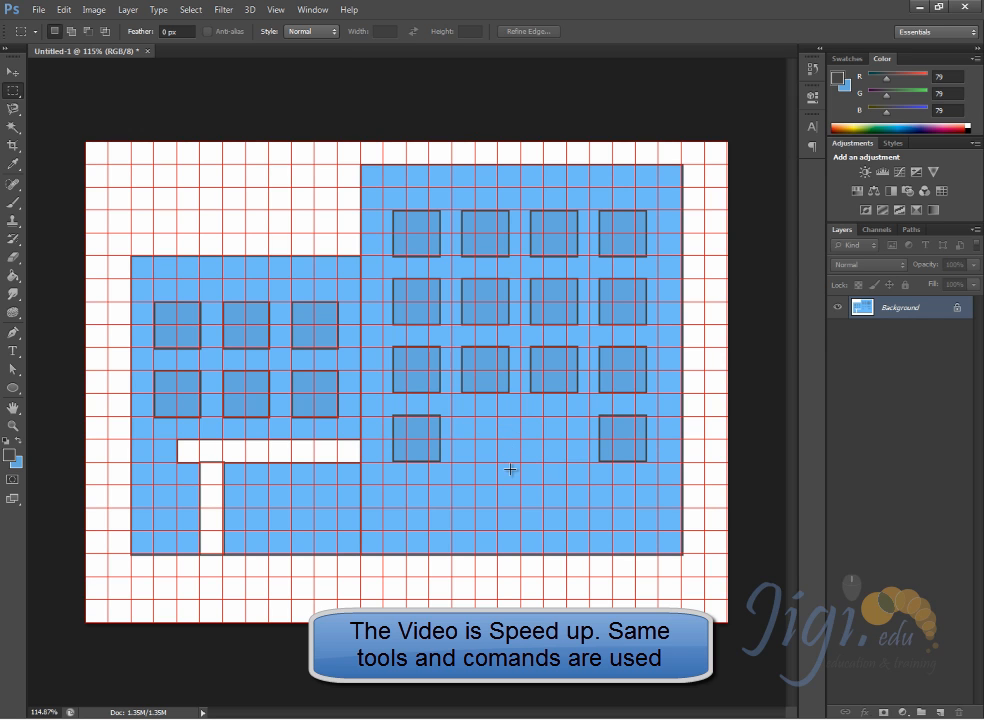
Step: Fill a 6-by-1-square canopy between the two fourth-row windows with white and stroke it with 2 px gray #4f4f4f
left_click_drag(452, 417, 591, 440)
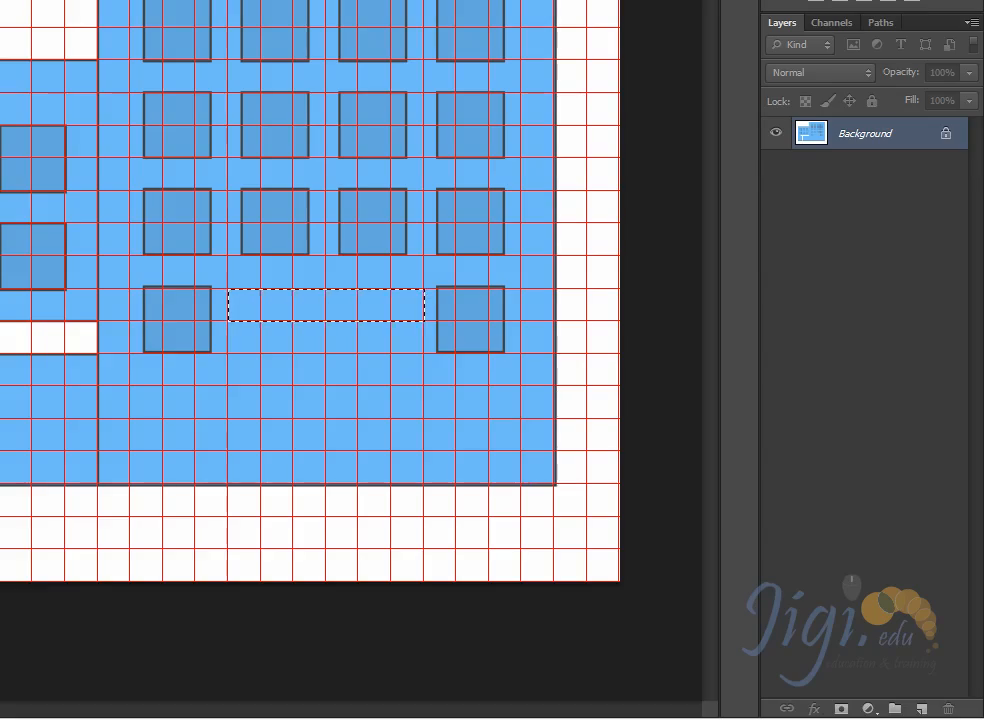
left_click(9, 455)
left_click(253, 450)
left_click(804, 233)
key("alt+BackSpace")
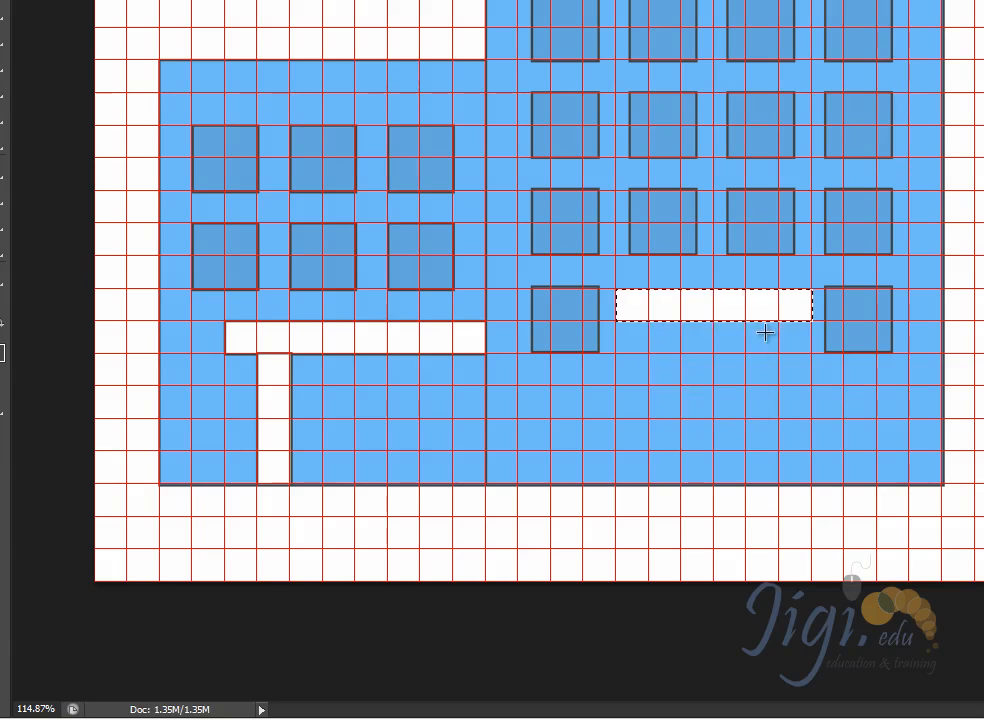
right_click(712, 305)
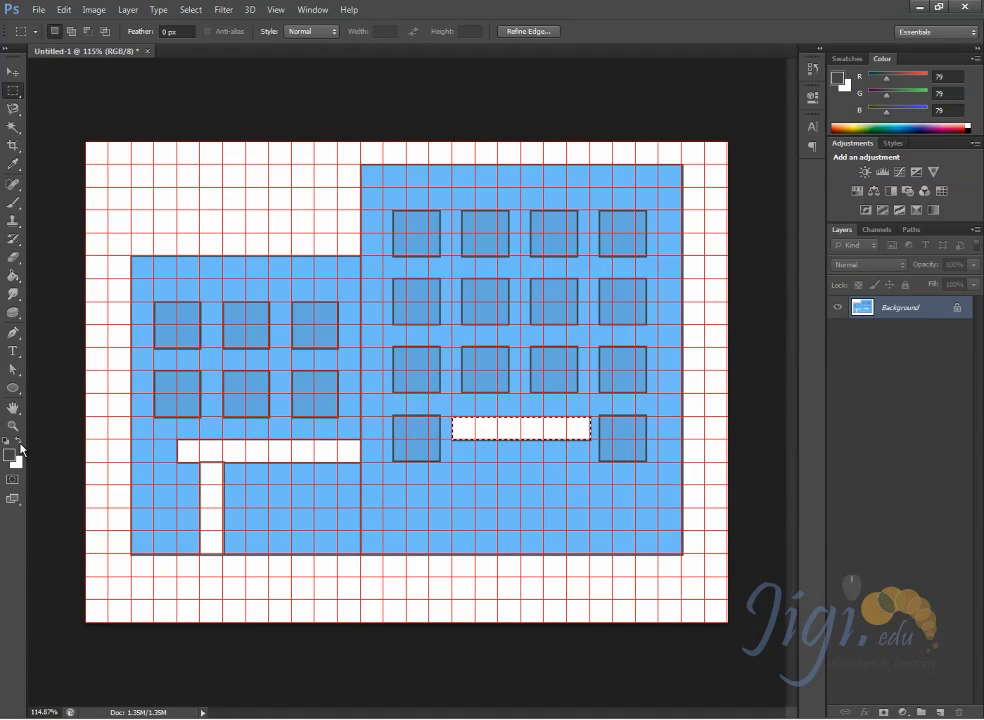
Step: Try to select two pillars, each 1 by 4 squares, below the white canopy and undo the selections
left_click_drag(475, 440, 497, 531)
left_click_drag(545, 440, 567, 531)
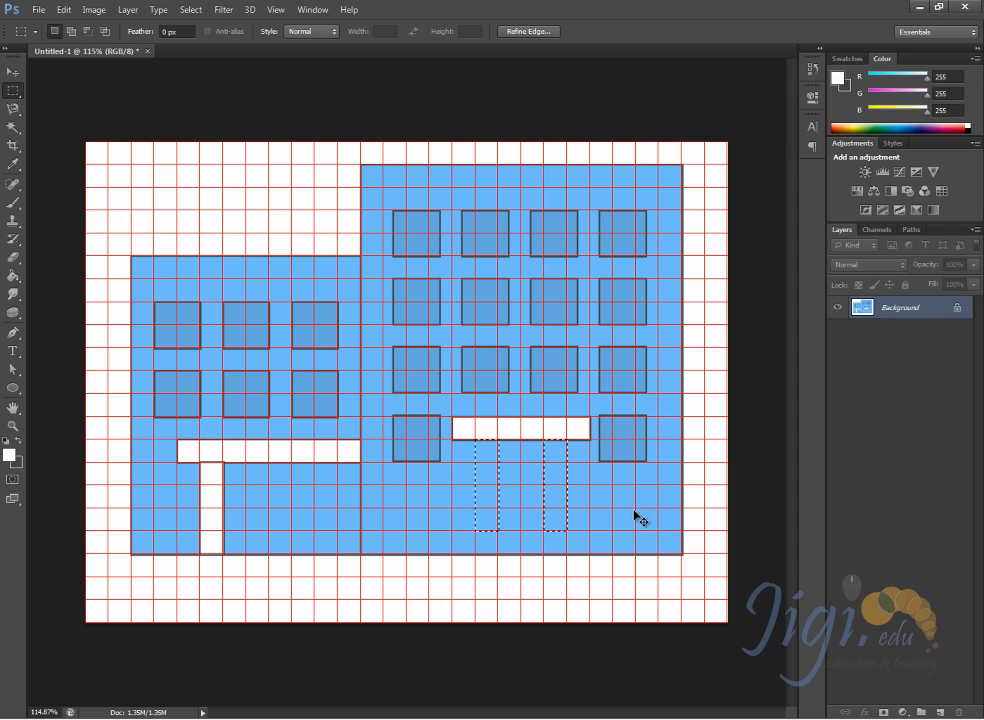
key("ctrl+alt+z")
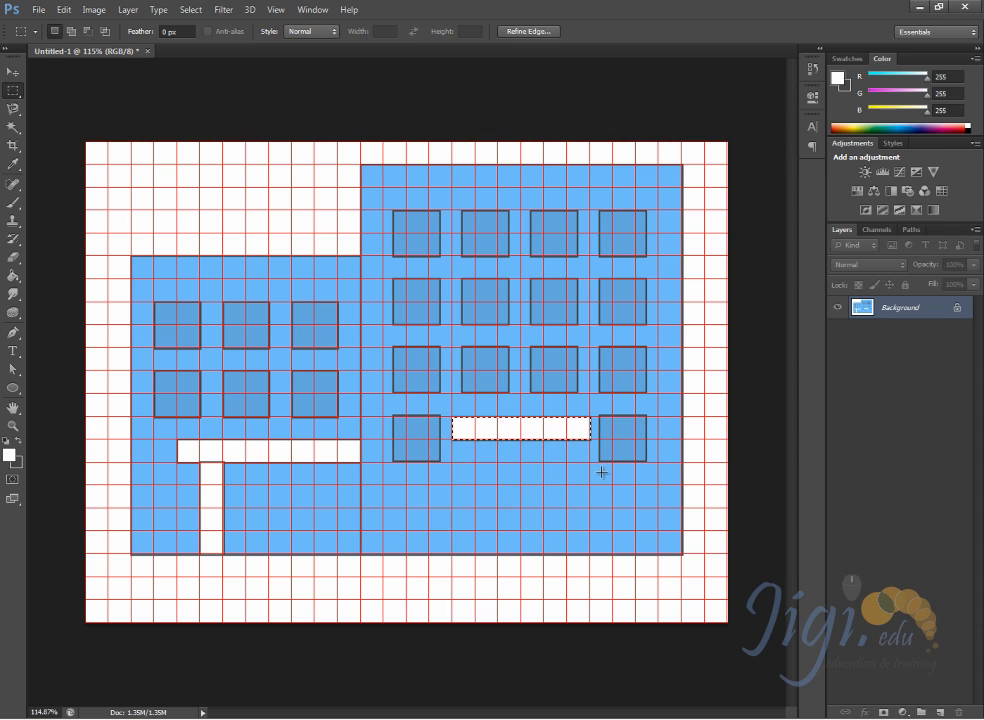
key("ctrl+d")
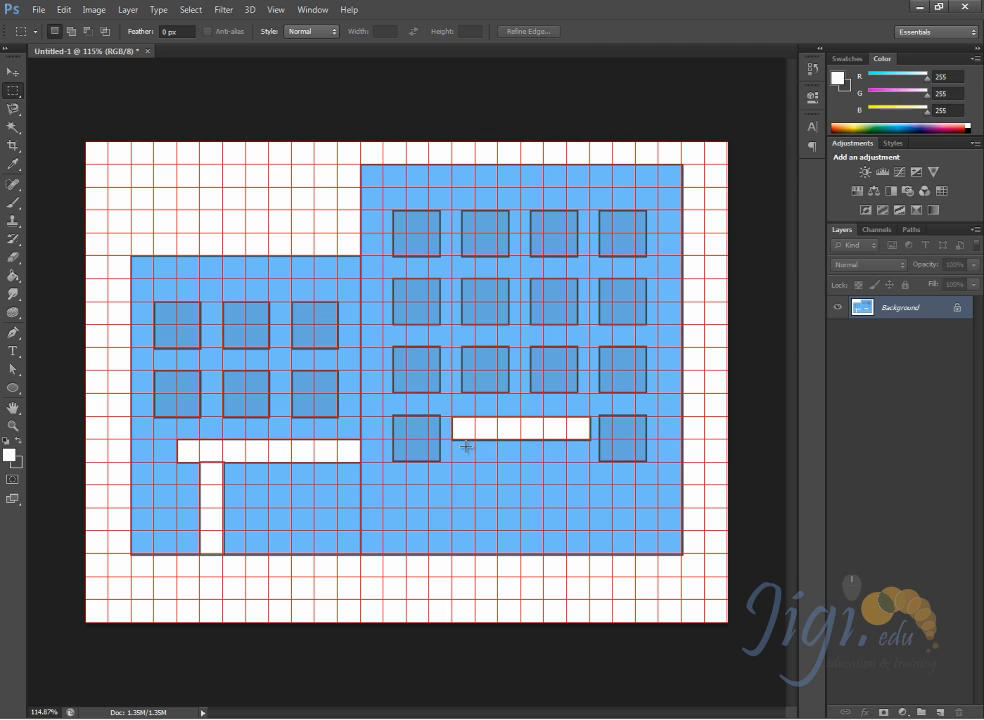
left_click_drag(466, 446, 476, 547)
Step: Set the grid to 2 subdivisions per 1 cm gridline in the preferences
left_click(62, 12)
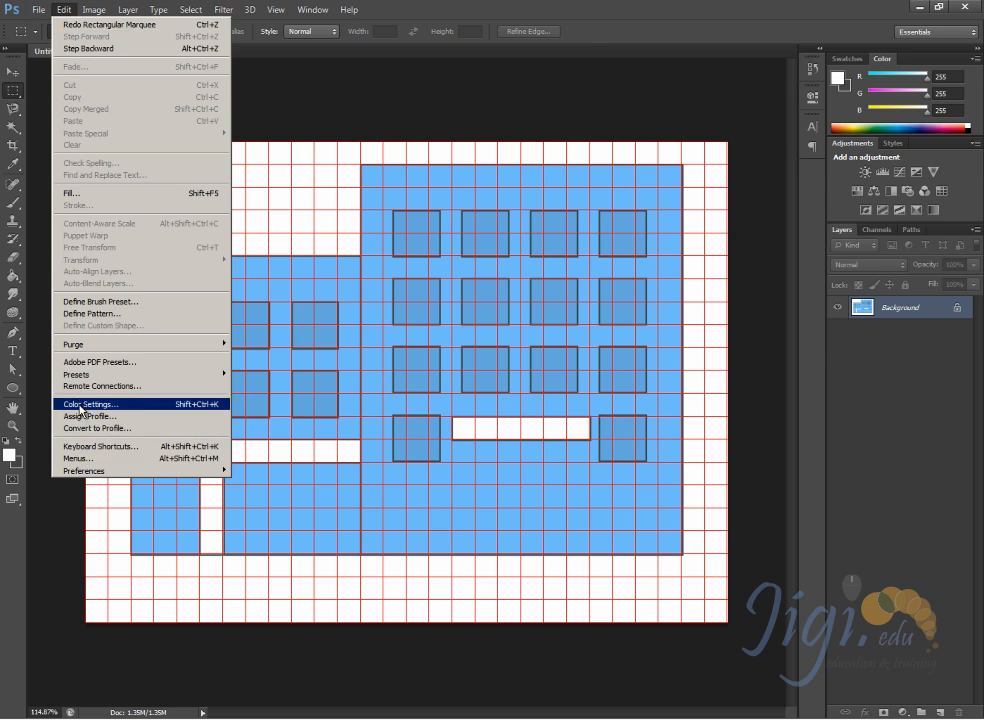
mouse_move(93, 472)
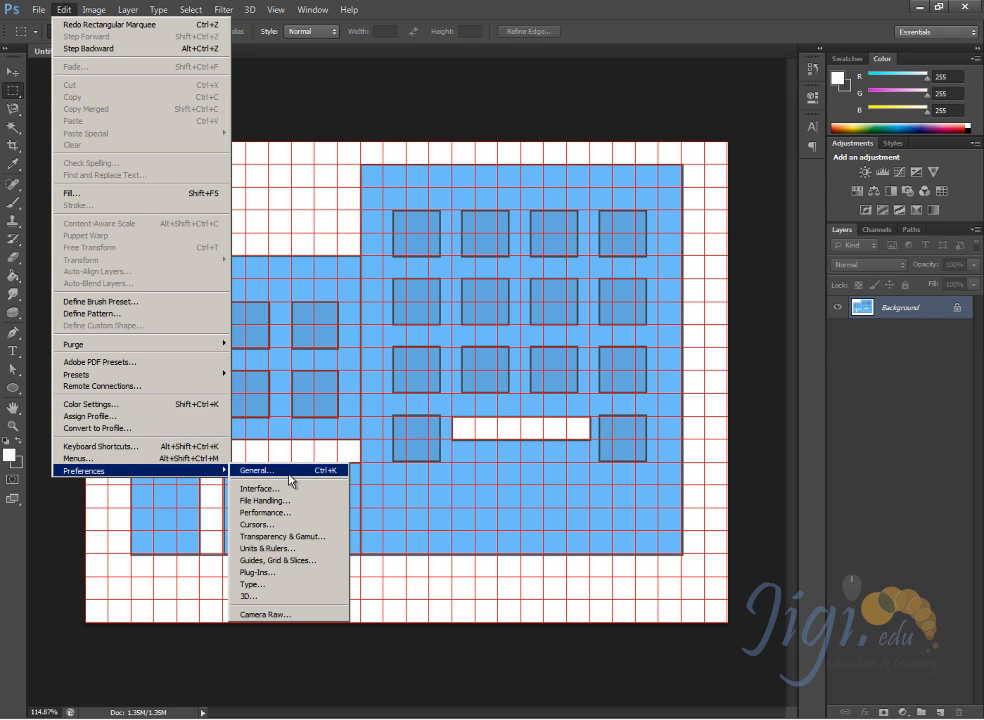
left_click(303, 562)
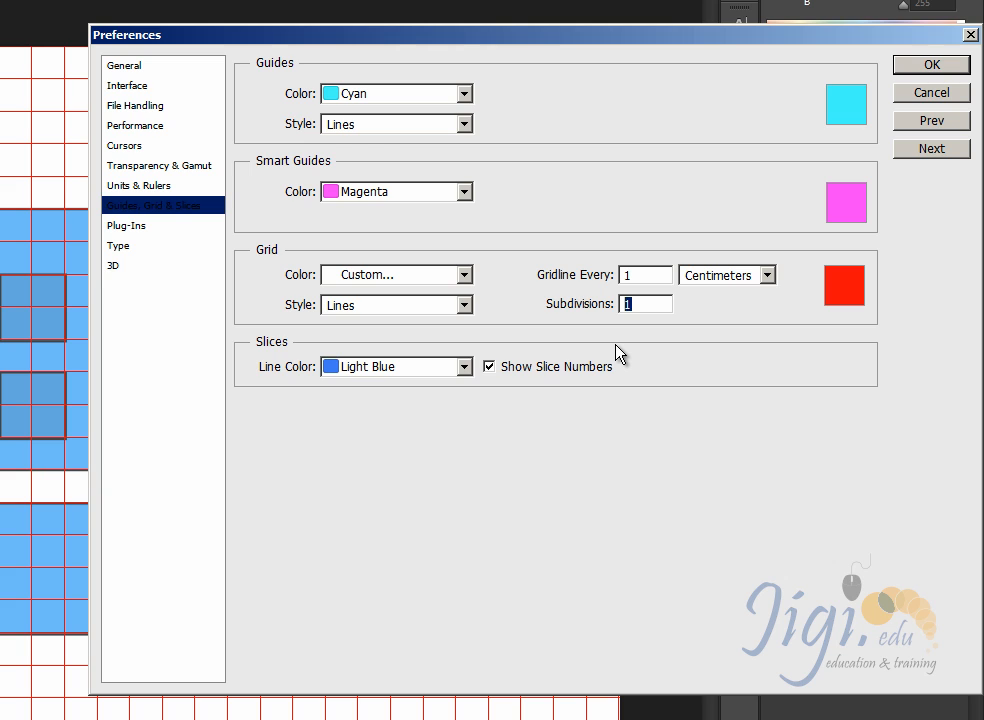
type("4")
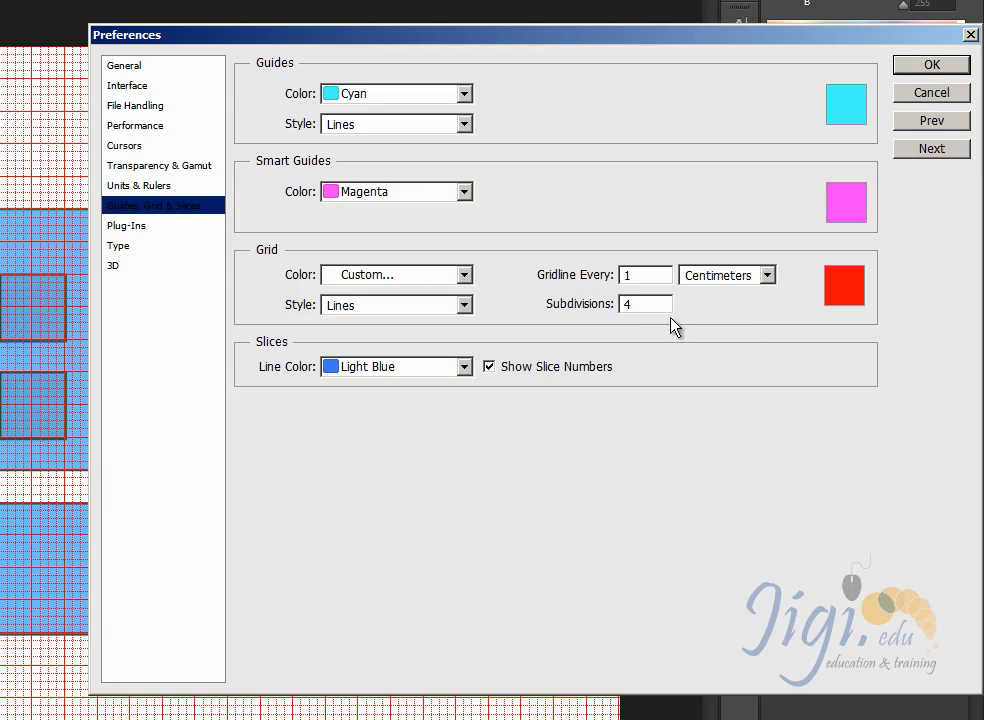
type("2")
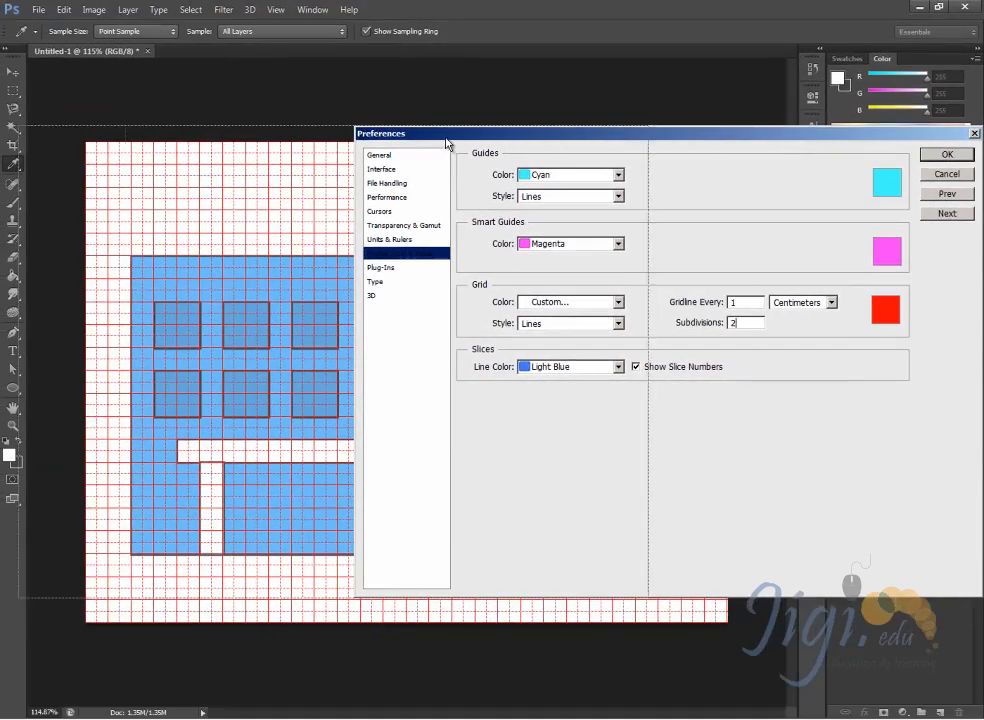
left_click_drag(725, 49, 235, 53)
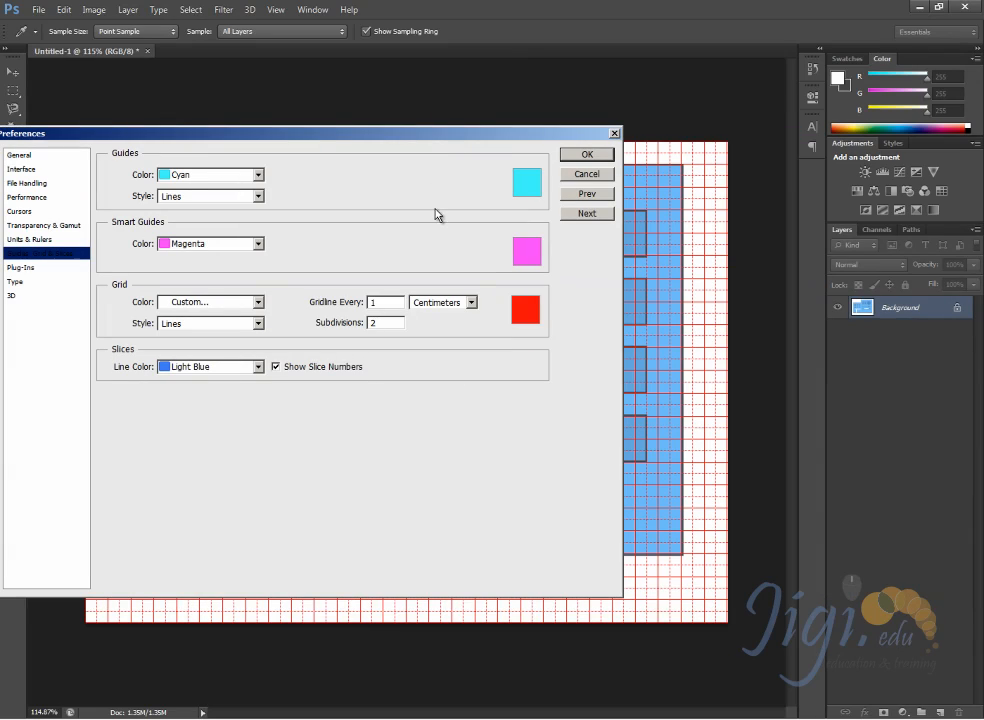
left_click(589, 155)
Step: Select two 1-by-4-square pillars below the canopy, half a square in from its ends, and fill them with white
key("m")
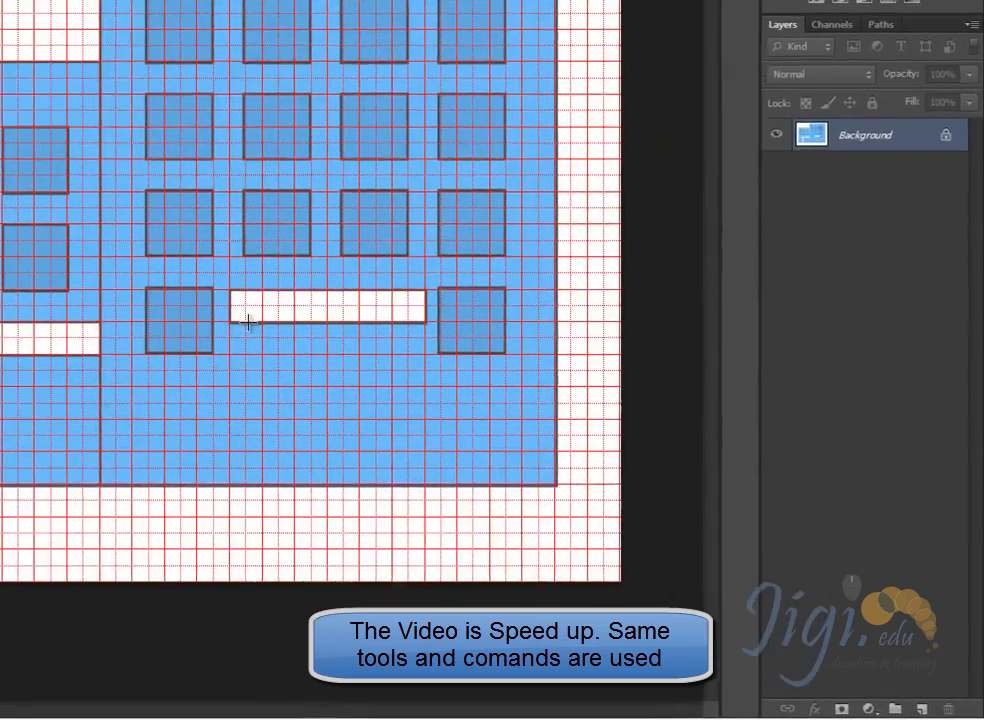
left_click_drag(463, 440, 473, 512)
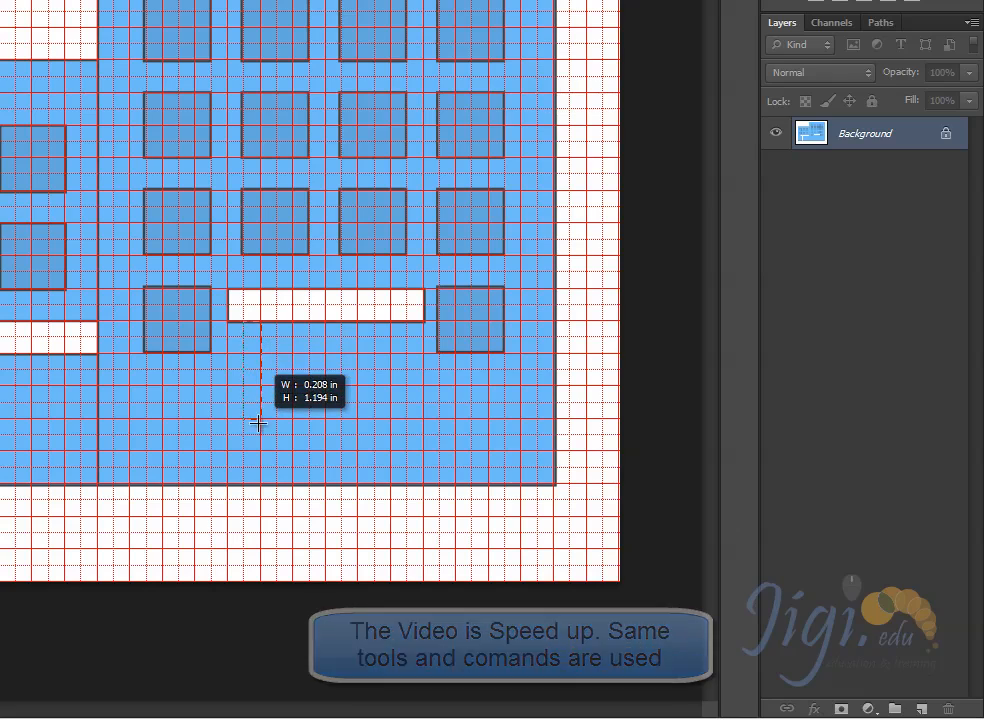
left_click_drag(258, 424, 271, 451)
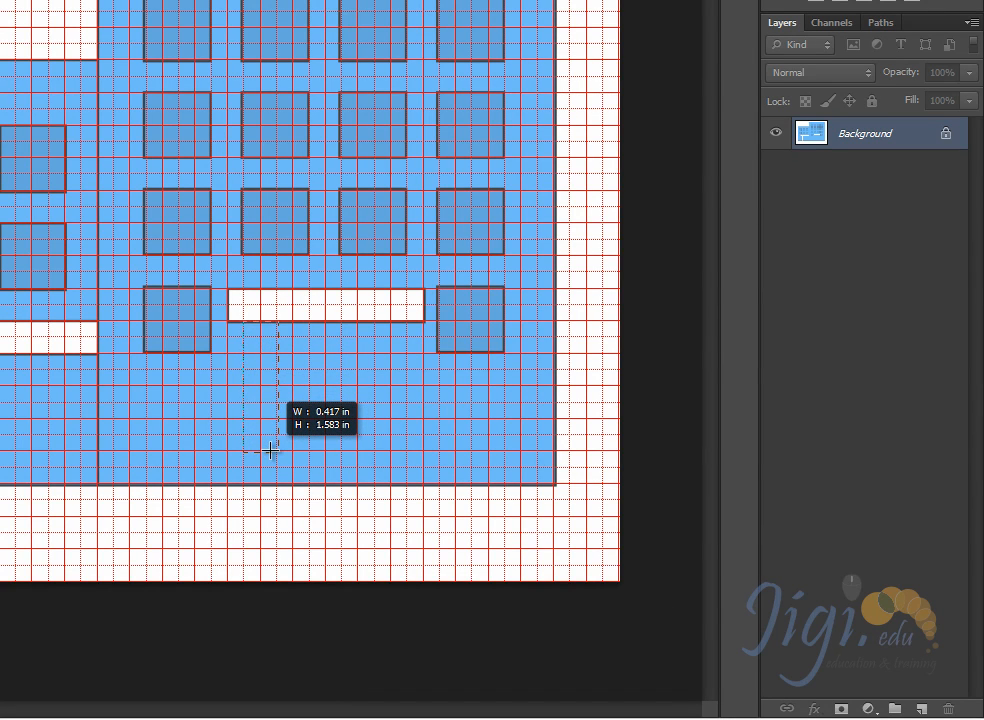
left_click_drag(271, 451, 272, 451)
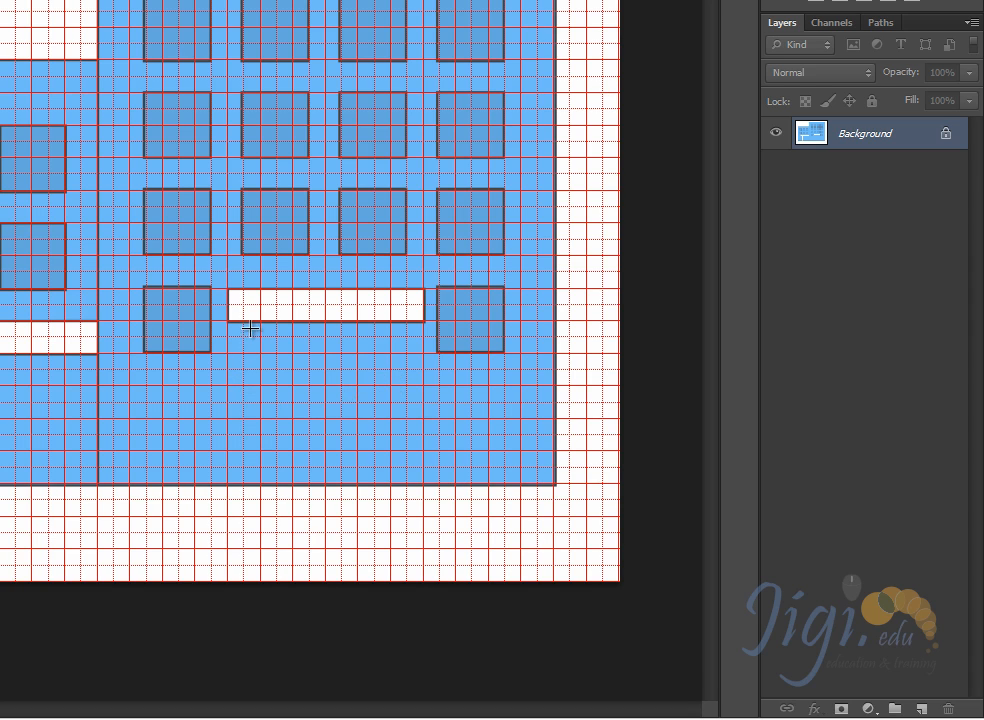
left_click_drag(245, 321, 279, 452)
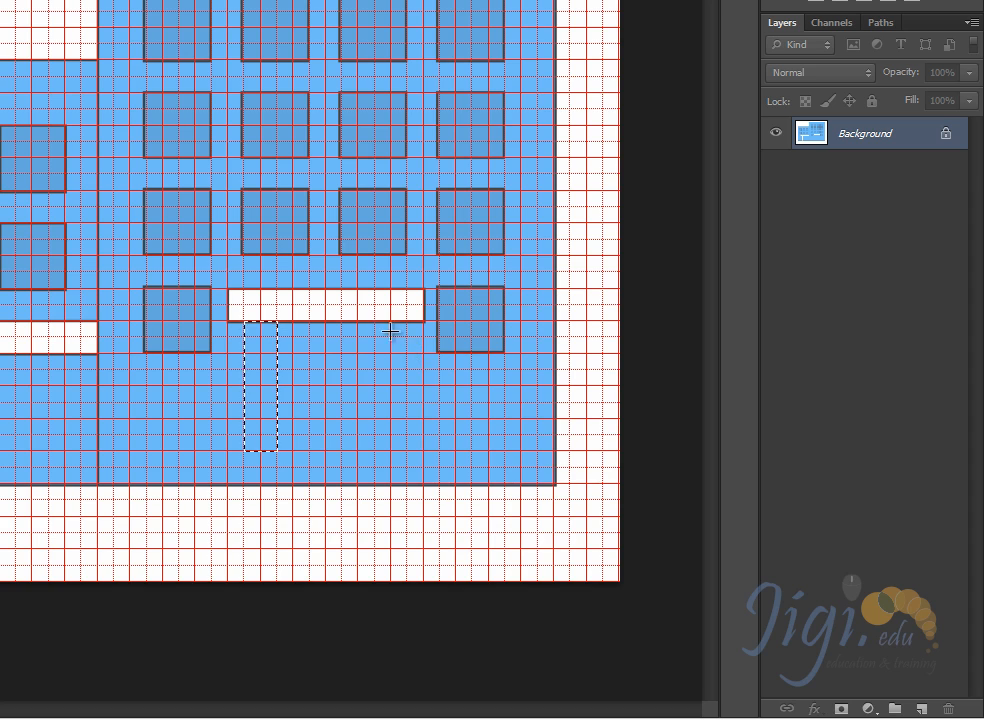
left_click_drag(376, 321, 408, 452)
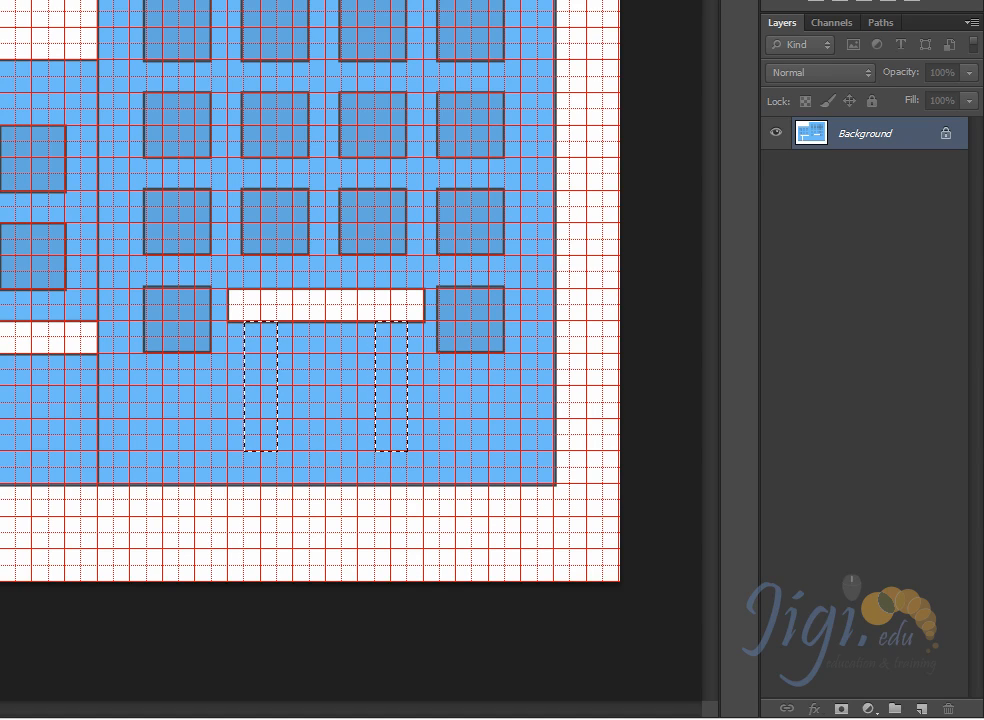
key("ctrl+BackSpace")
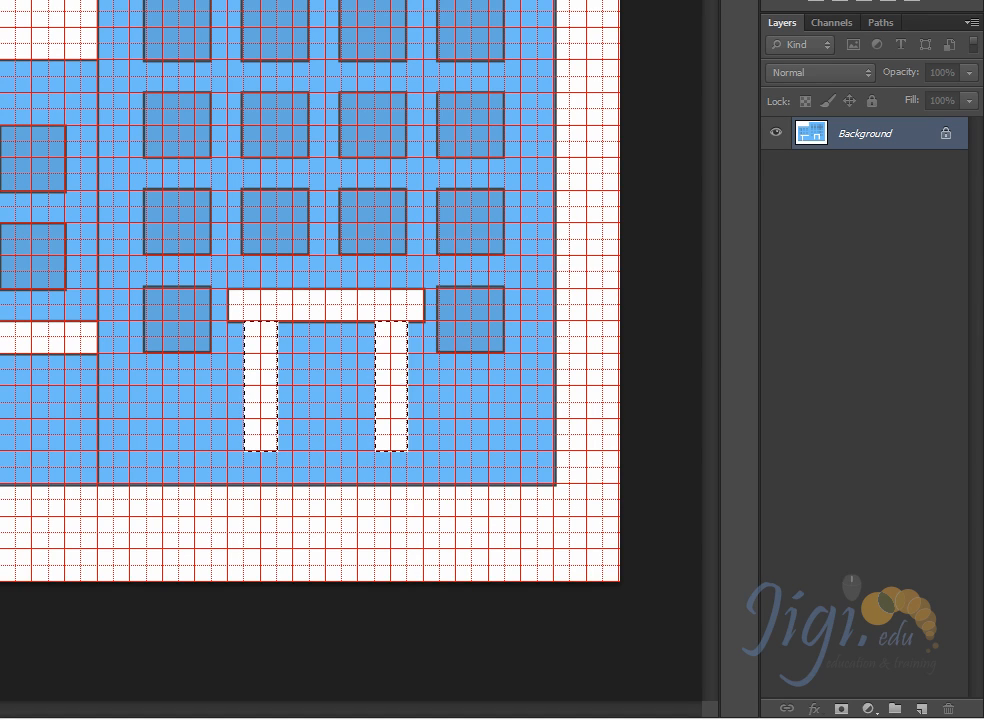
Step: Stroke the two selected canopy pillars with a centered 2 px outline in gray #4f4f4f
right_click(268, 350)
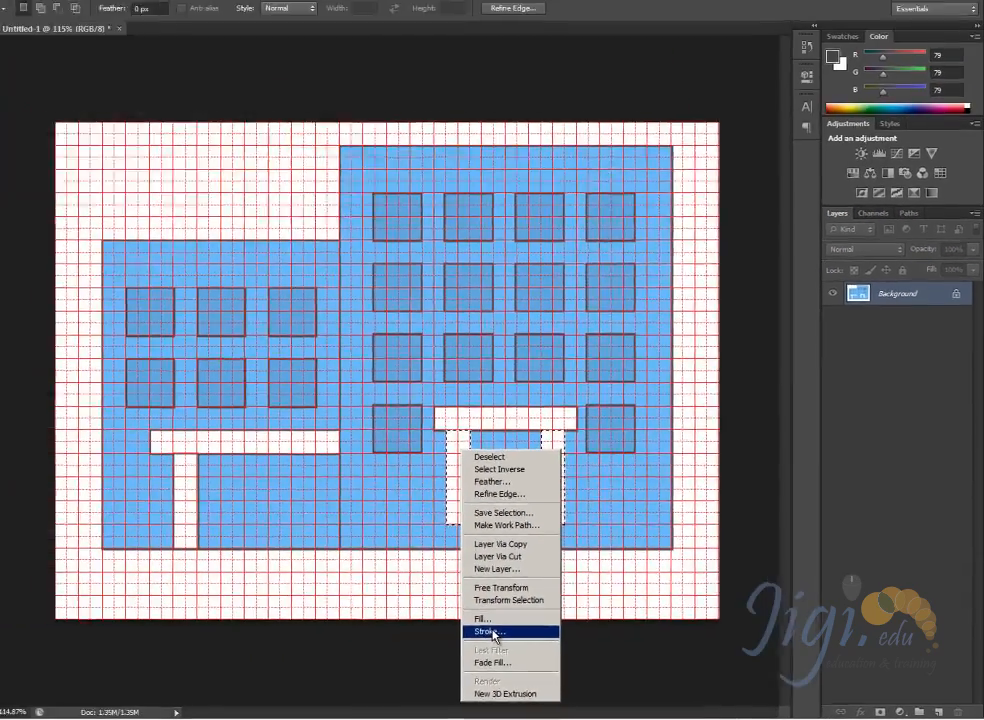
left_click(343, 606)
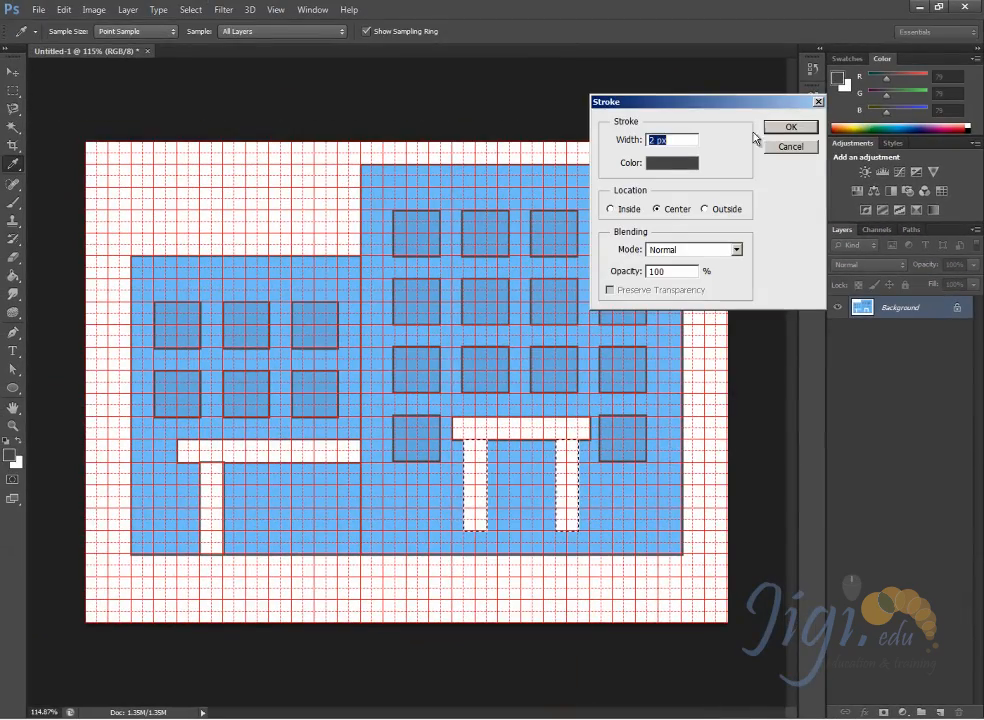
left_click(793, 126)
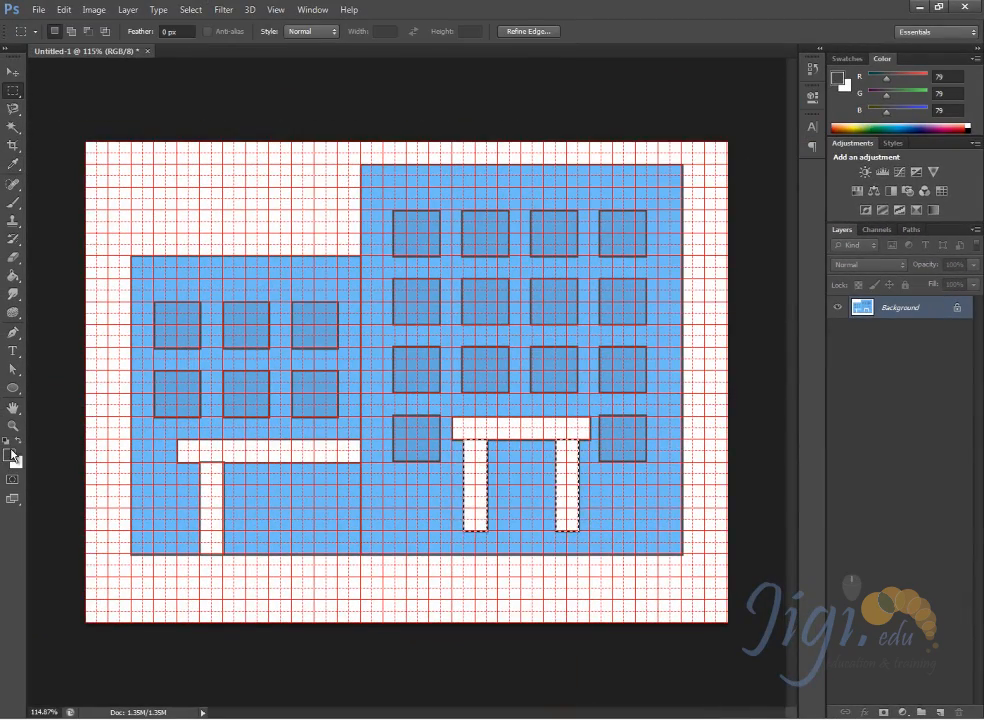
Step: Select a 1.5-by-4-square left door leaf beside the left pillar and fill it with blue #6eb2e7
left_click(19, 441)
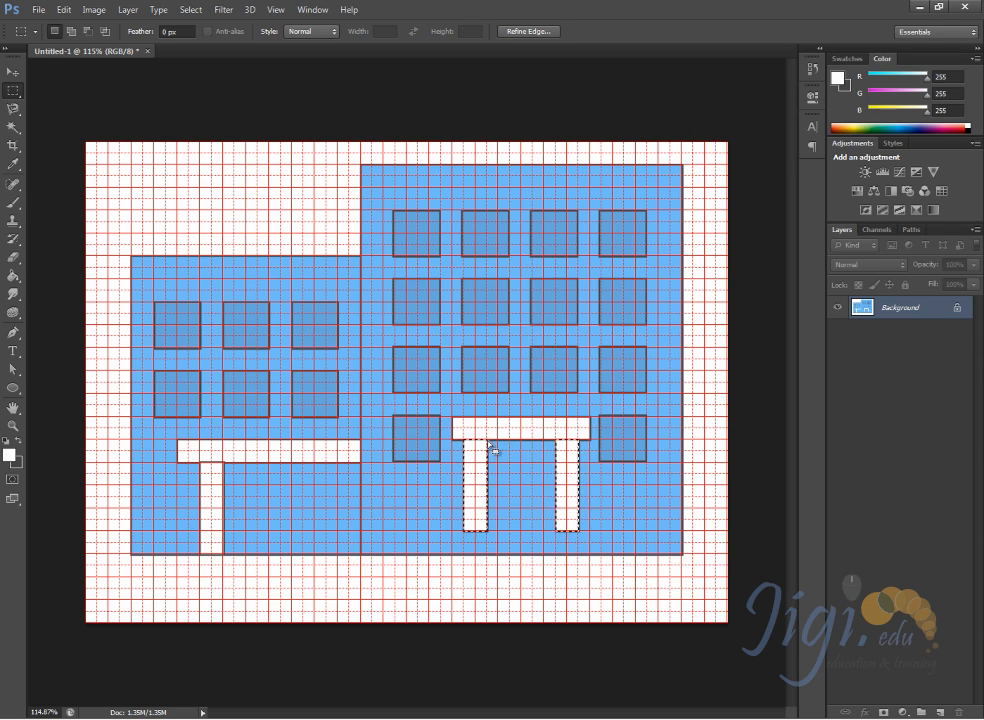
left_click_drag(515, 487, 521, 511)
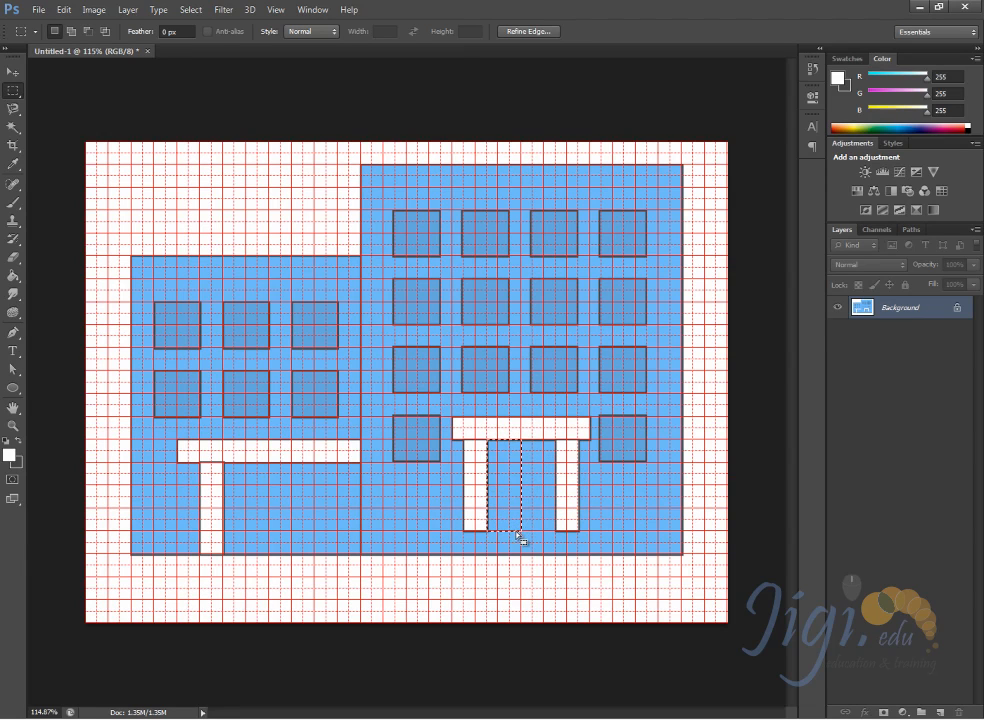
key("alt+Tab")
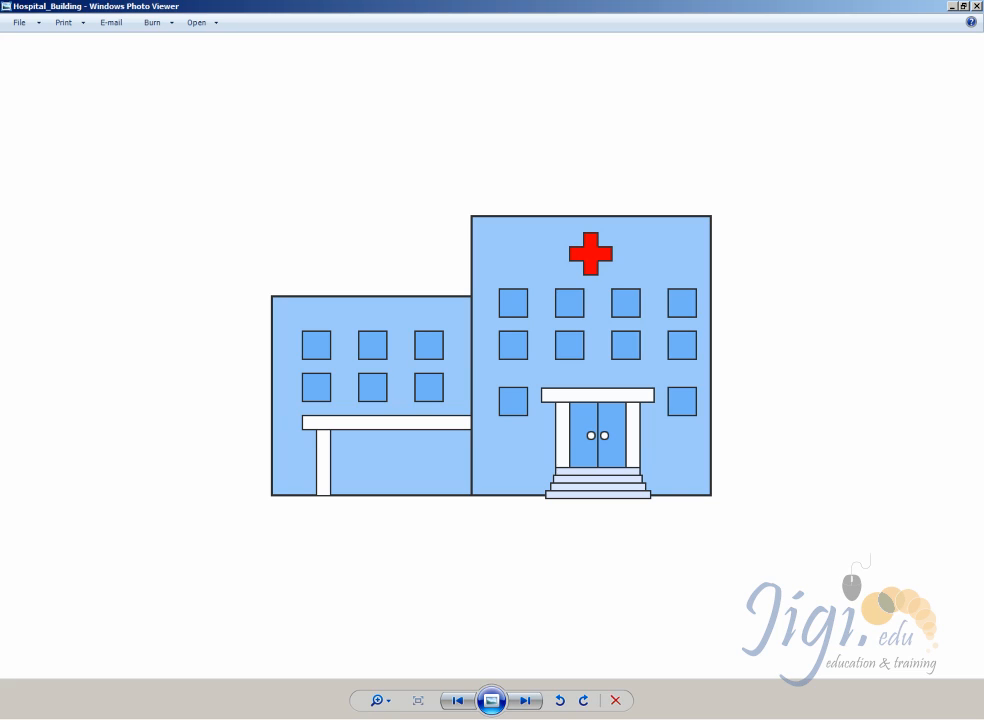
key("alt+Tab")
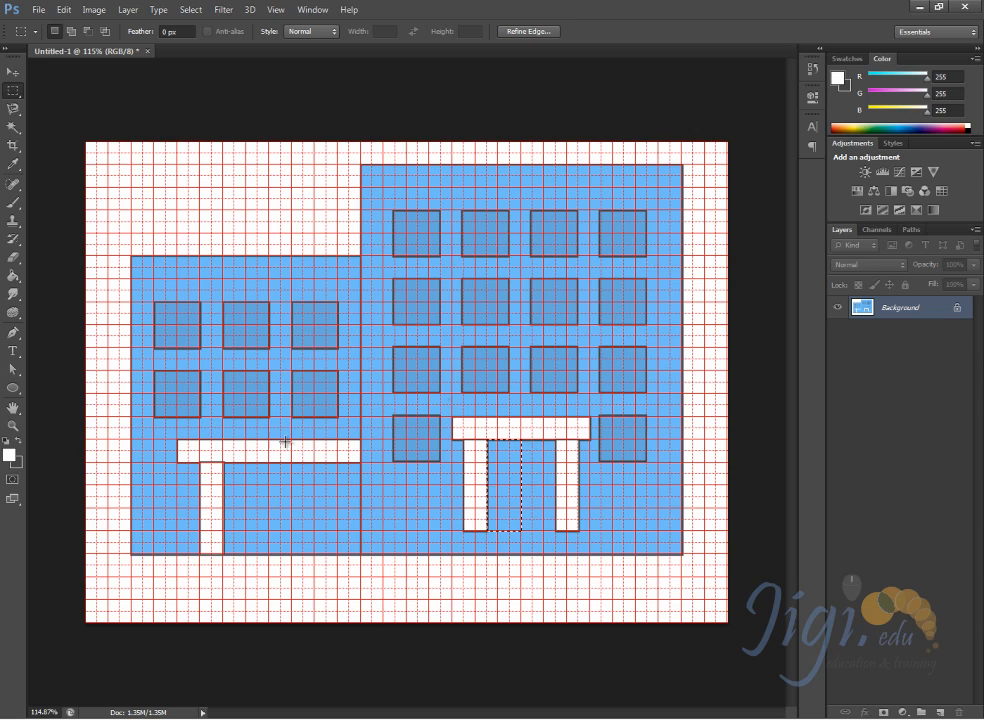
left_click(10, 456)
left_click(446, 226)
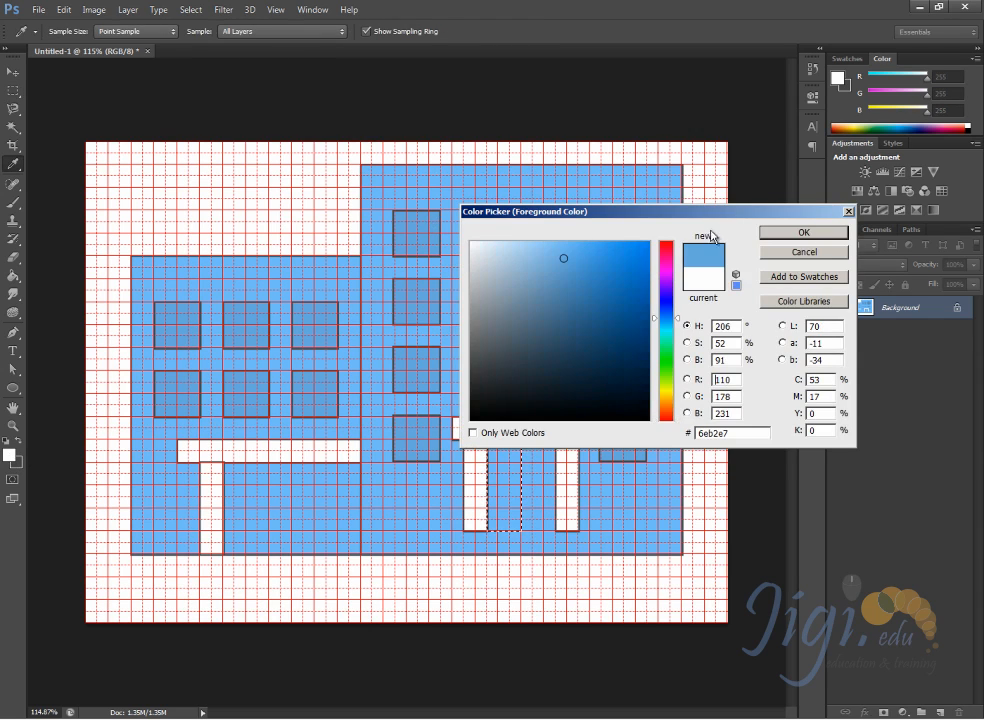
left_click(806, 233)
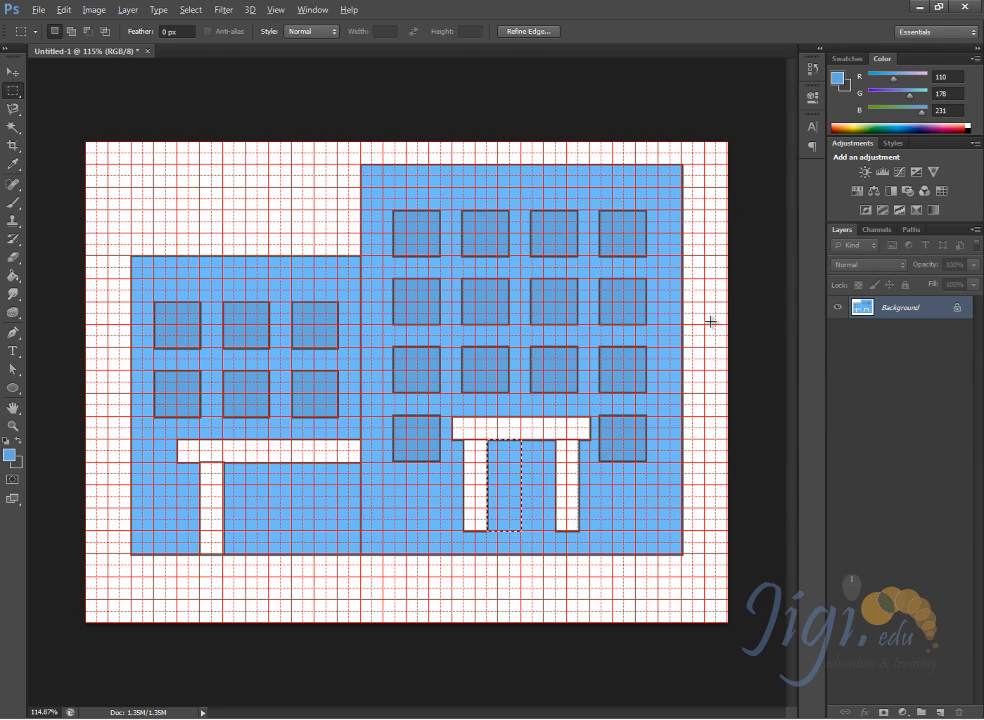
Step: Stroke the left door leaf with a centered 2 px outline in gray #4f4f4f
left_click(18, 442)
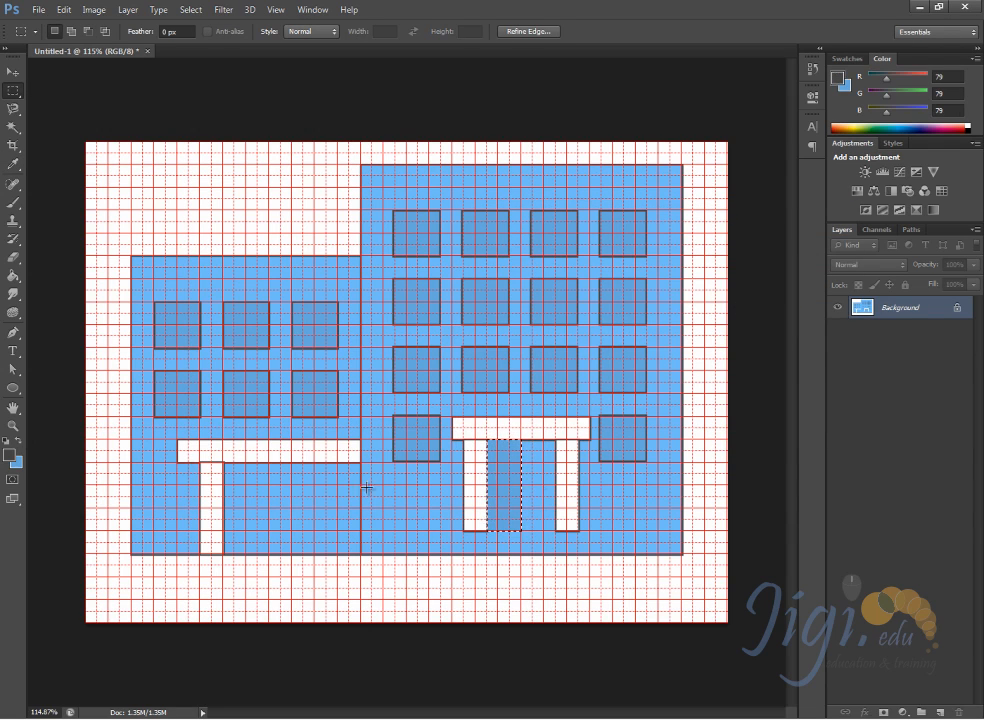
right_click(503, 487)
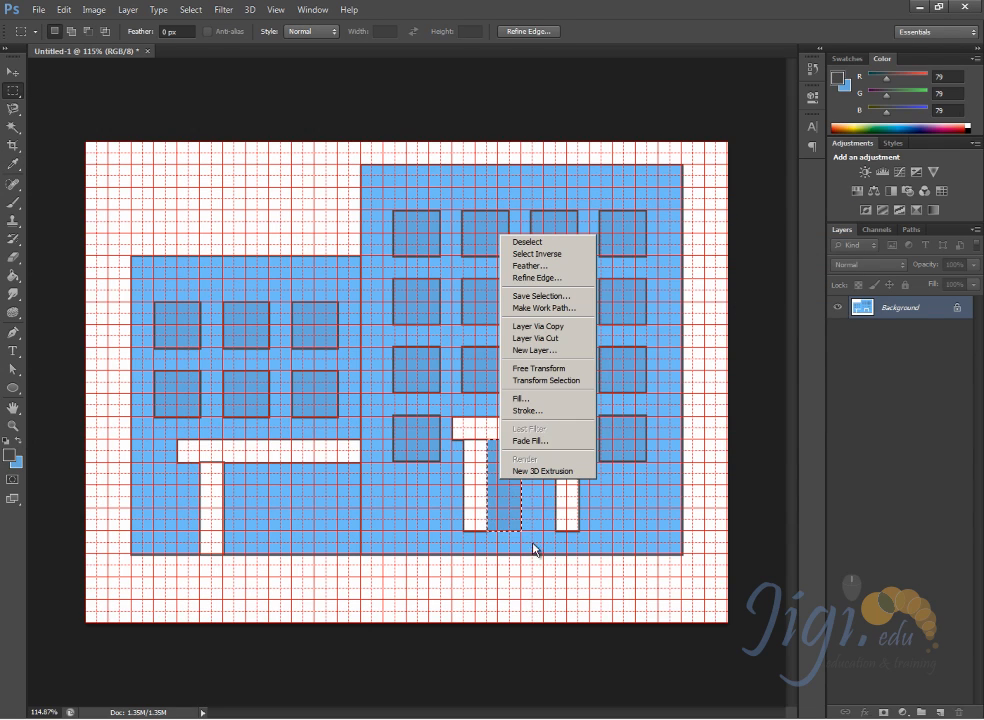
left_click(562, 410)
left_click(785, 127)
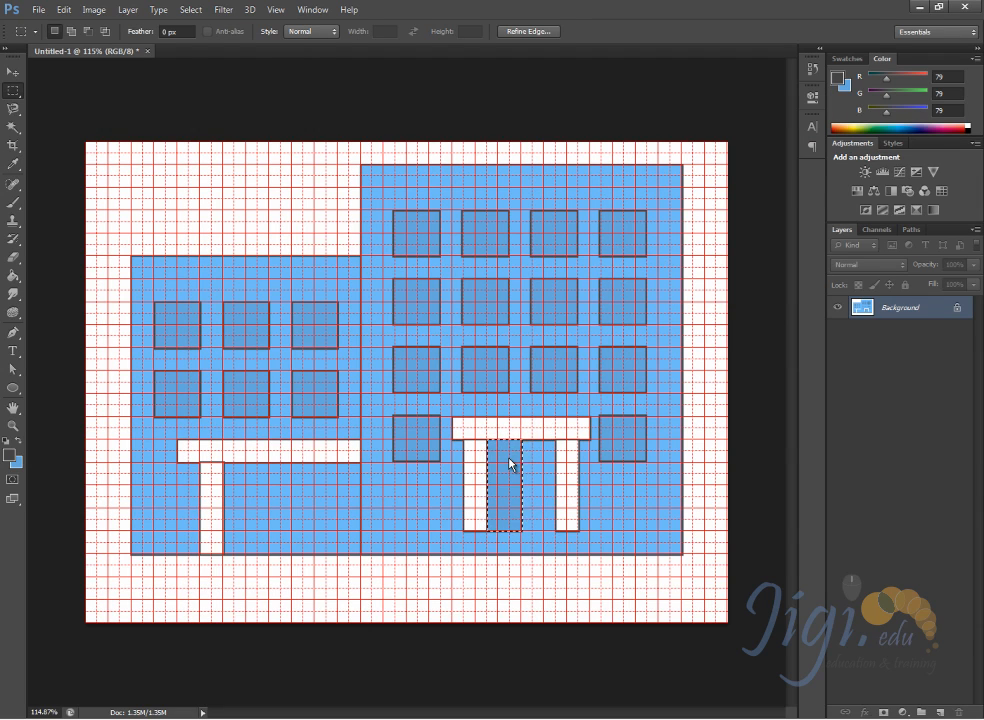
Step: Move the door selection outline right to fill the gap before the right pillar and fill it with blue #6eb2e7
key("Right")
key("Right")
key("Right")
key("Right")
key("Right")
key("Right")
key("Right")
key("Right")
key("Right")
key("Right")
key("Right")
key("Right")
key("Right")
key("Right")
key("Right")
key("Right")
key("Right")
key("Right")
key("Right")
key("Right")
key("Right")
key("Right")
key("Right")
key("Right")
key("Right")
key("Right")
key("Right")
key("Right")
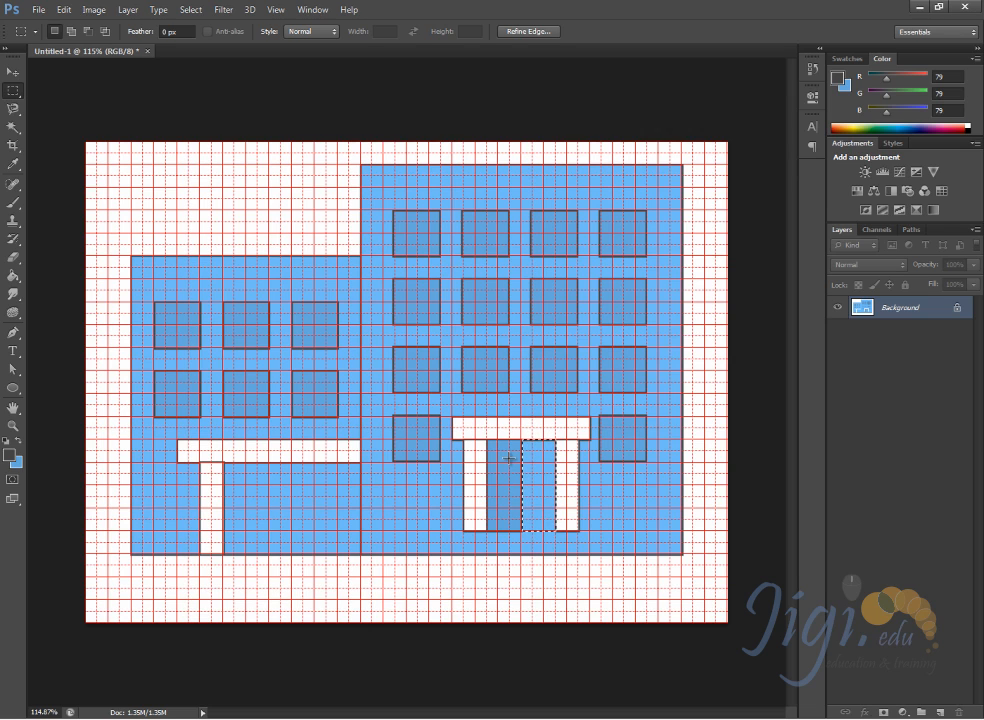
left_click(19, 440)
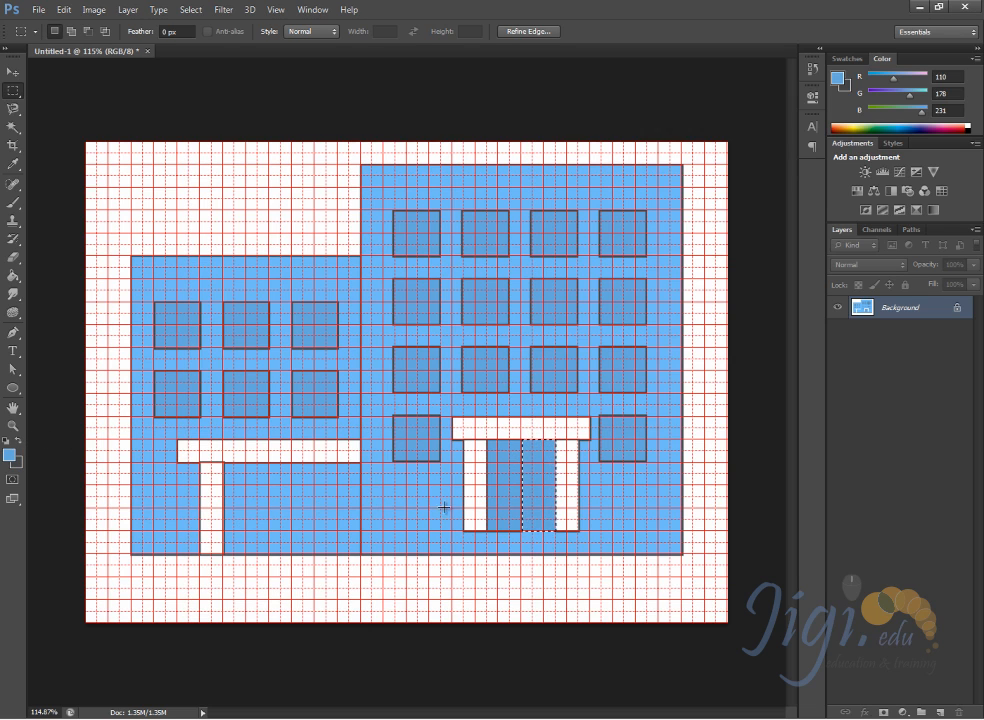
right_click(518, 484)
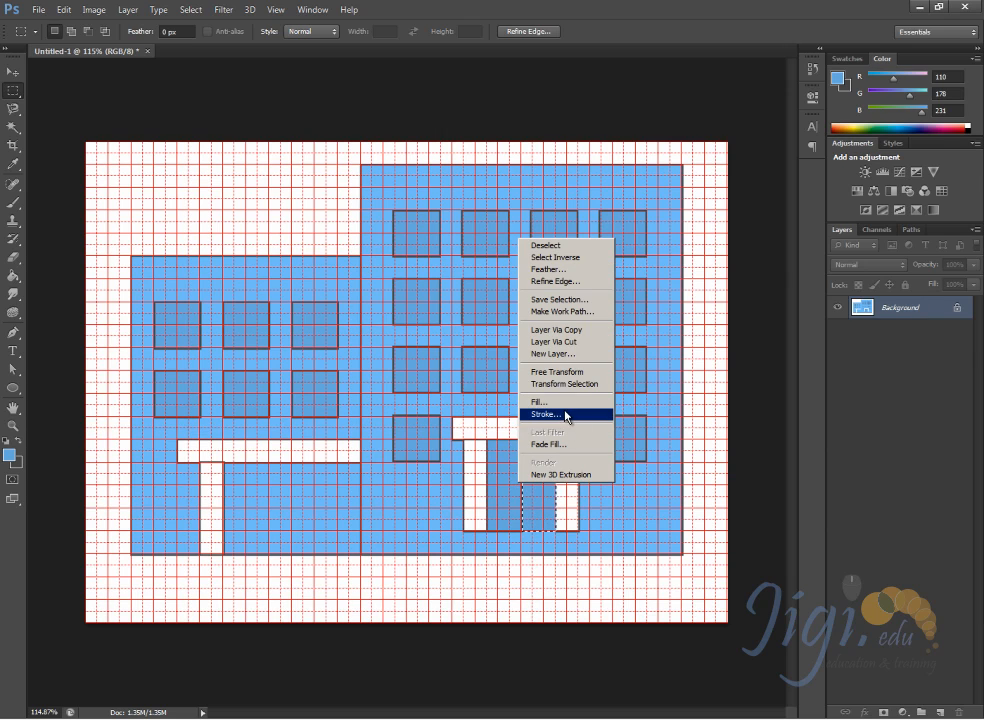
left_click(566, 414)
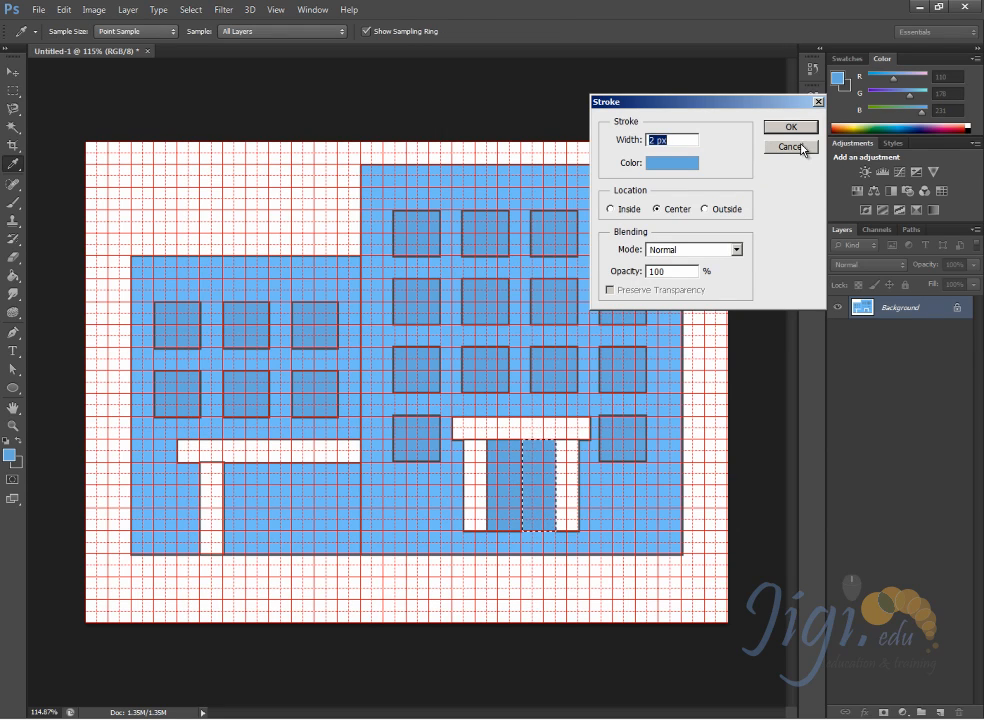
left_click(790, 147)
Step: Stroke the right door leaf with a 2 px outline in gray #4f4f4f and deselect it
left_click(19, 441)
right_click(512, 472)
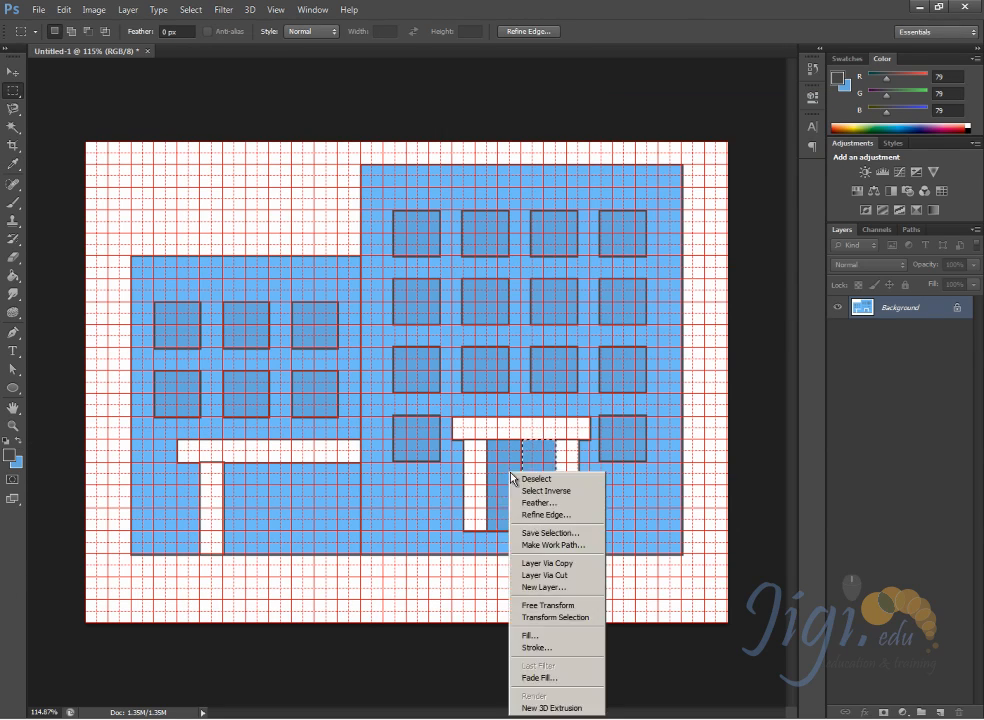
left_click(545, 588)
key("Return")
left_click(504, 465)
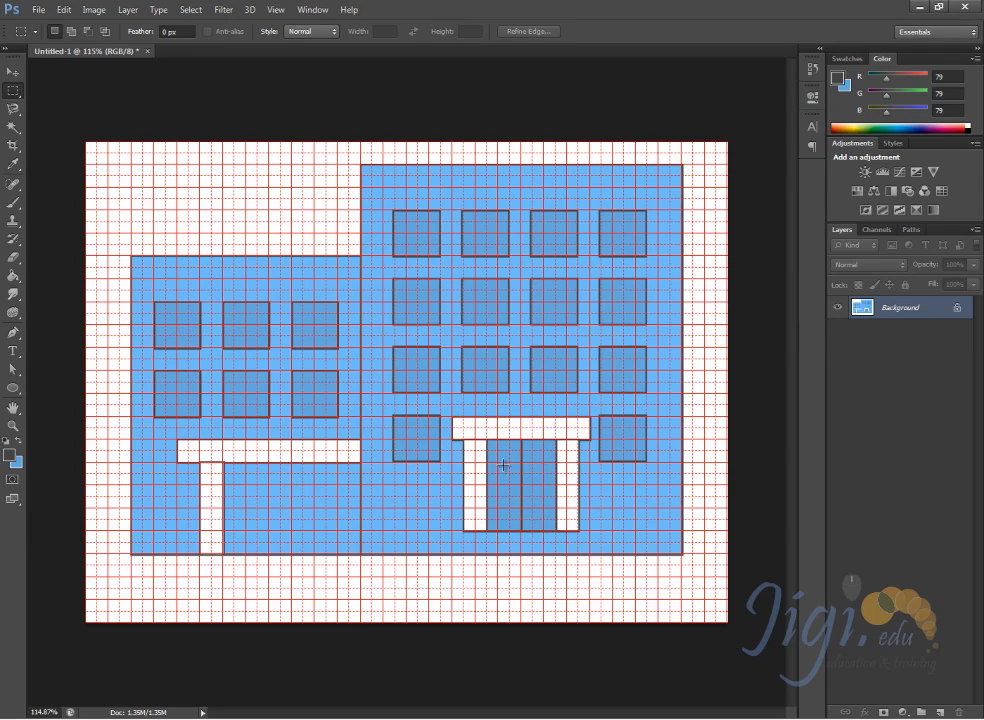
Step: Set the grid to 4 subdivisions per 1 cm gridline in the preferences
key("ctrl+plus")
key("ctrl+plus")
left_click_drag(579, 501, 330, 62)
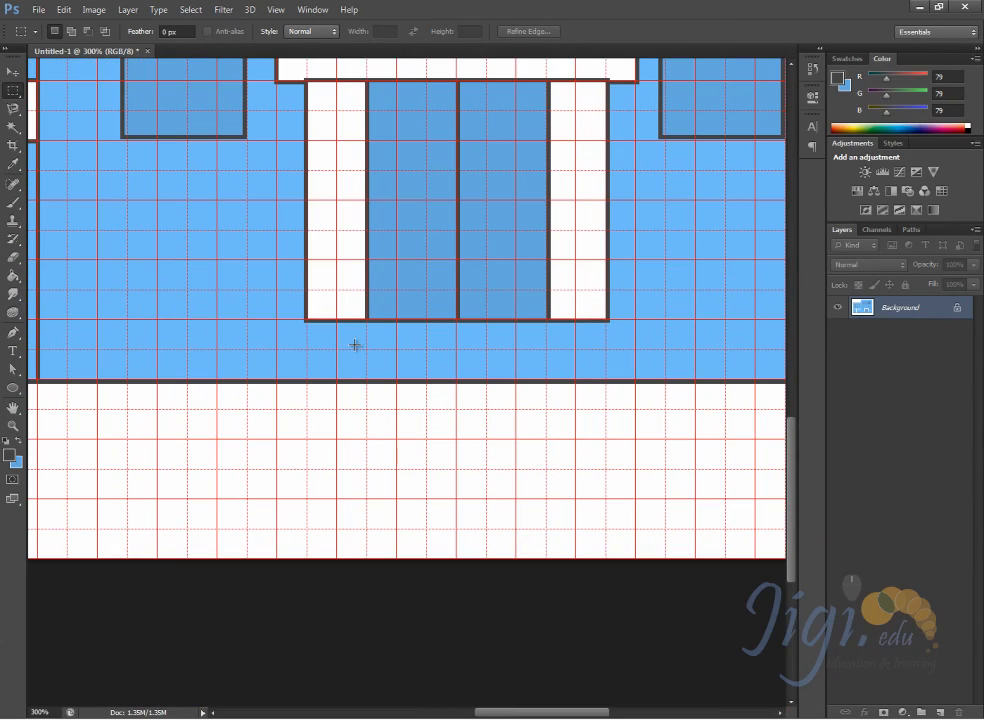
left_click(59, 12)
mouse_move(104, 470)
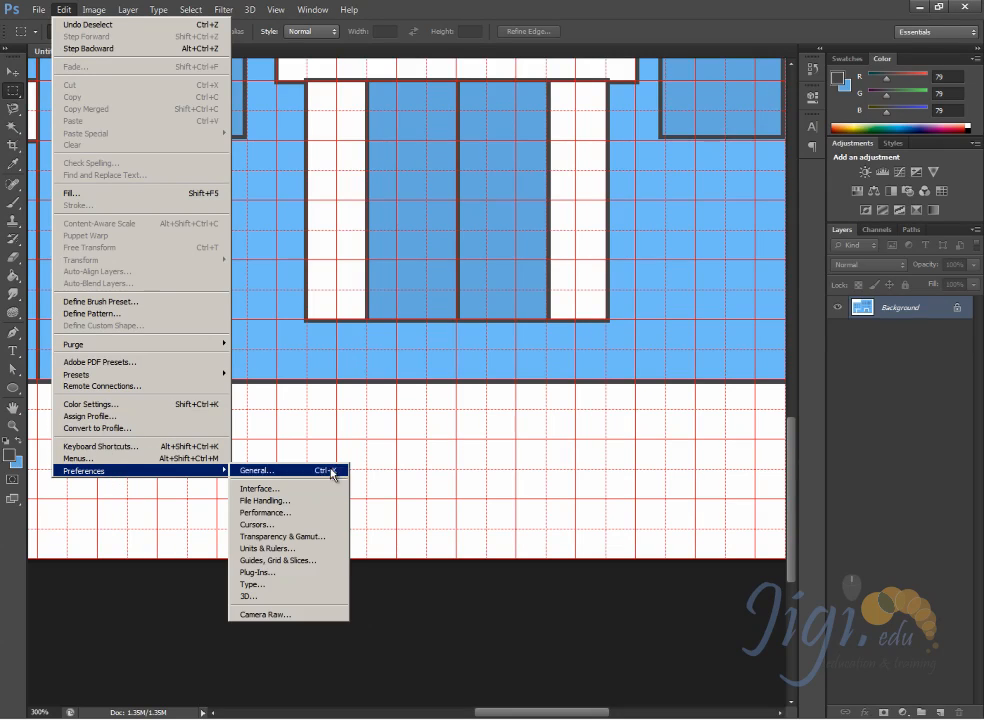
left_click(285, 560)
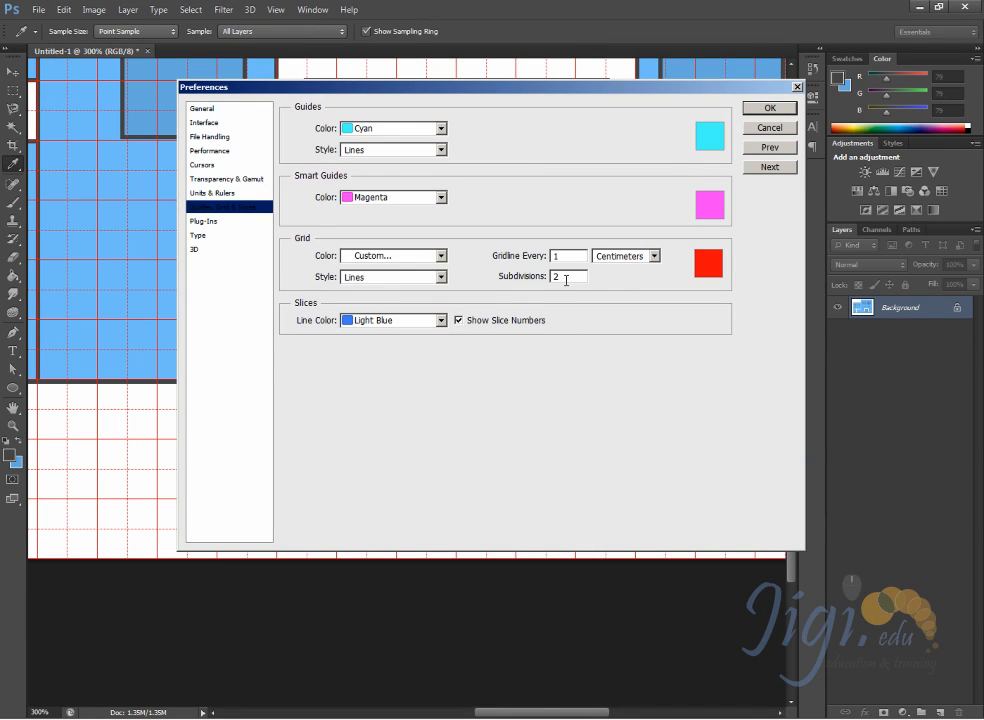
key("Return")
Step: Select a 5.5-by-half-square entrance step directly below the doors and pillars and fill it with light gray #dbe4eb
key("m")
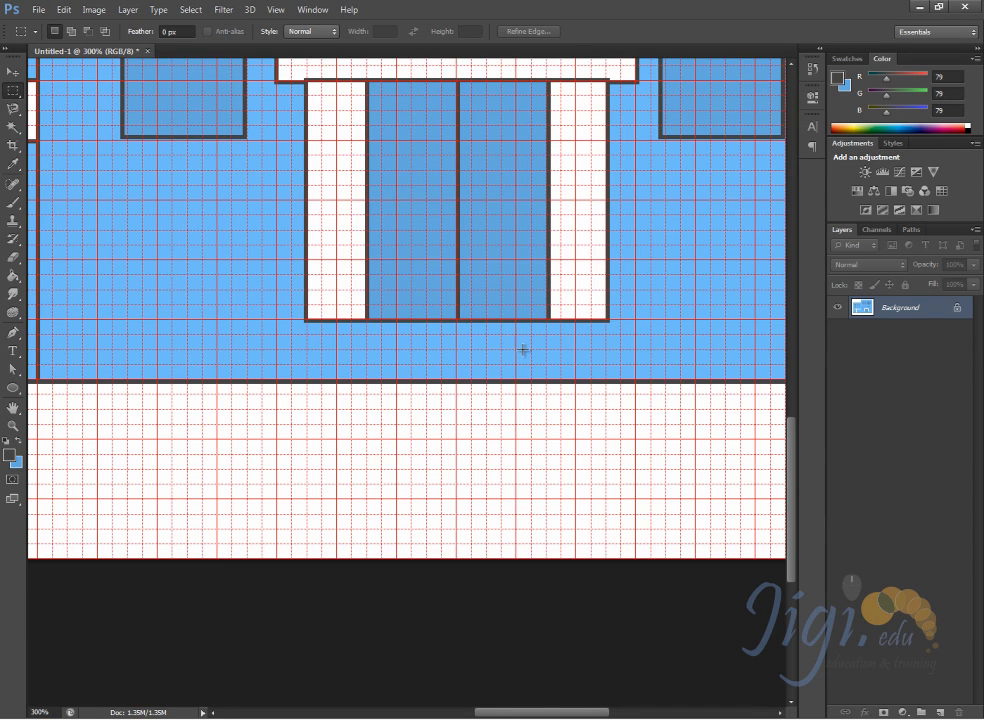
left_click_drag(289, 321, 622, 351)
key("d")
key("x")
left_click(9, 455)
left_click(219, 329)
left_click(527, 240)
mouse_move(527, 240)
left_mouse_down()
mouse_move(472, 257)
mouse_move(482, 256)
left_mouse_up()
left_click(783, 235)
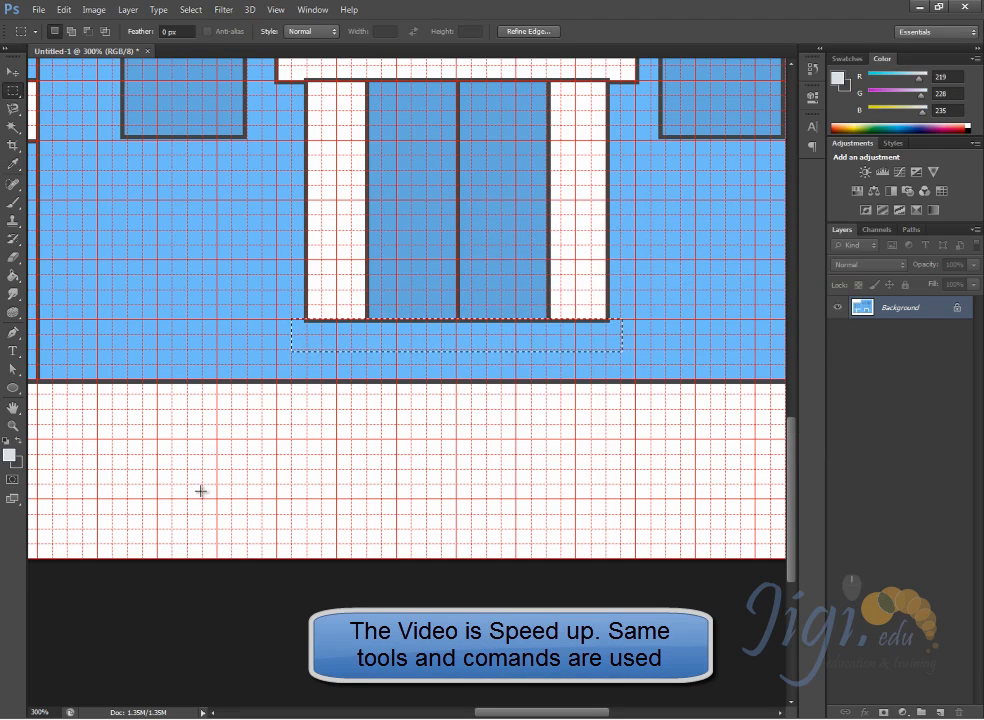
key("alt+BackSpace")
Step: Try to select a wider half-square-high area directly below the first entrance step and undo the selection
left_click_drag(277, 348, 337, 379)
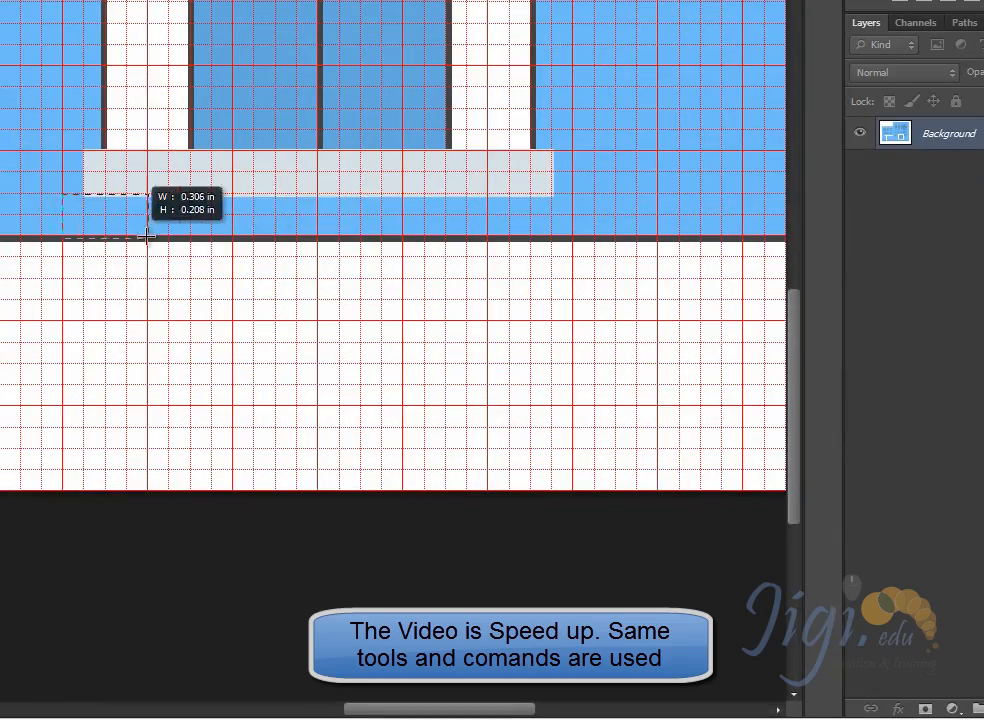
left_click_drag(148, 237, 577, 236)
key("ctrl+z")
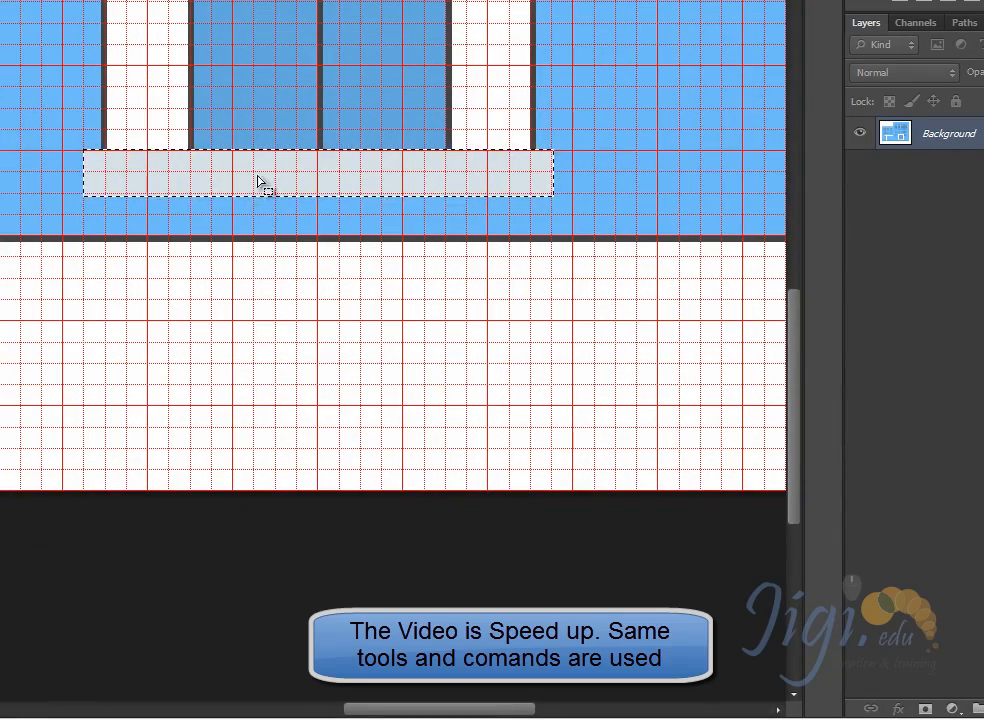
Step: Stroke the first entrance step with gray #4f4f4f
right_click(222, 183)
left_click(213, 172)
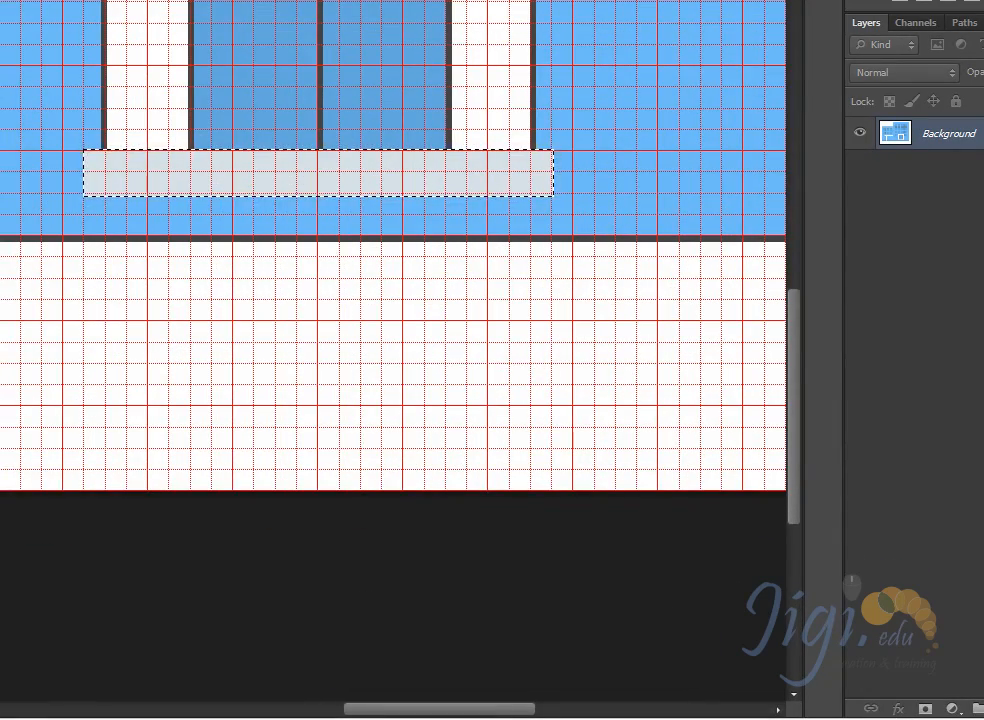
right_click(213, 172)
left_click(266, 421)
left_click(780, 120)
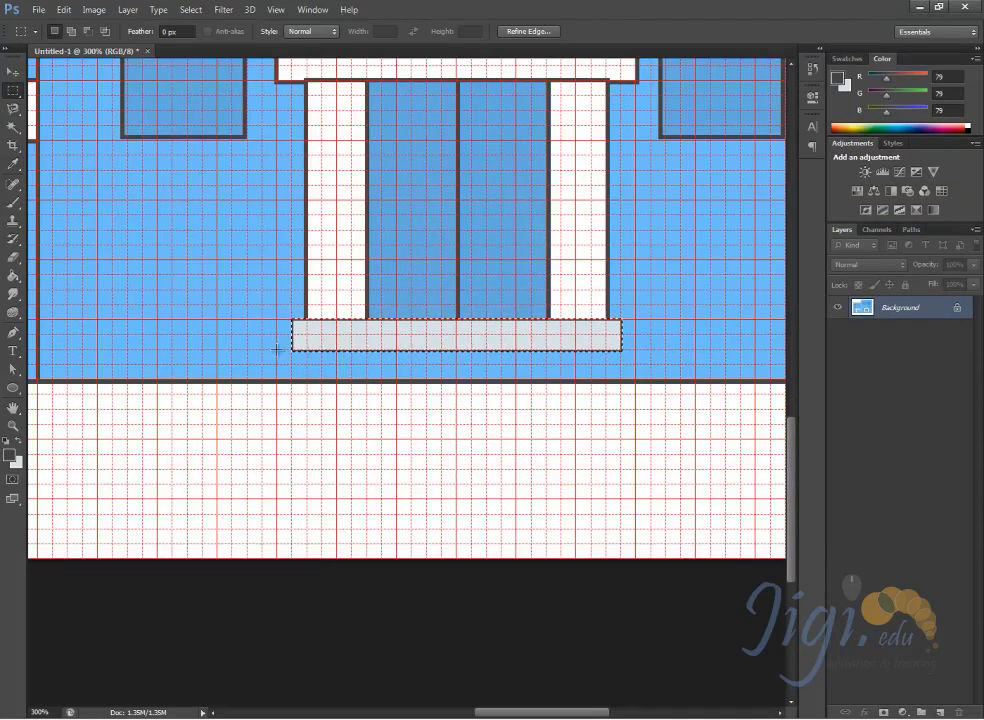
Step: Select a 6-by-half-square second step below the first, down to the building's base line, and fill it with light gray #dbe4eb
left_click_drag(277, 350, 636, 381)
left_click(18, 442)
key("alt+BackSpace")
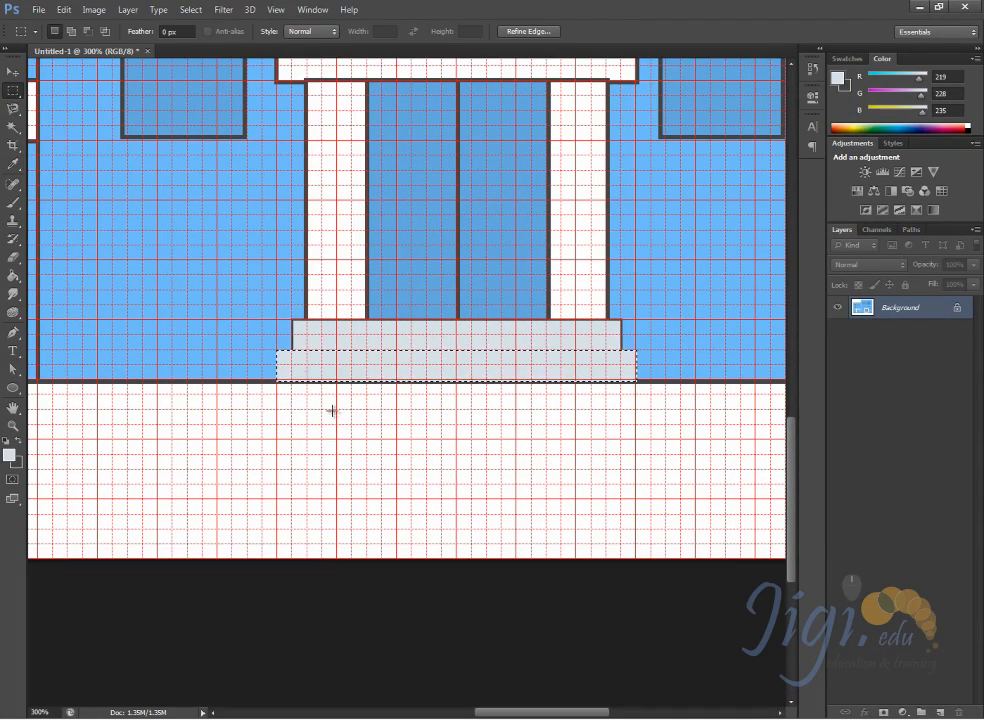
right_click(356, 362)
left_click(397, 564)
key("Escape")
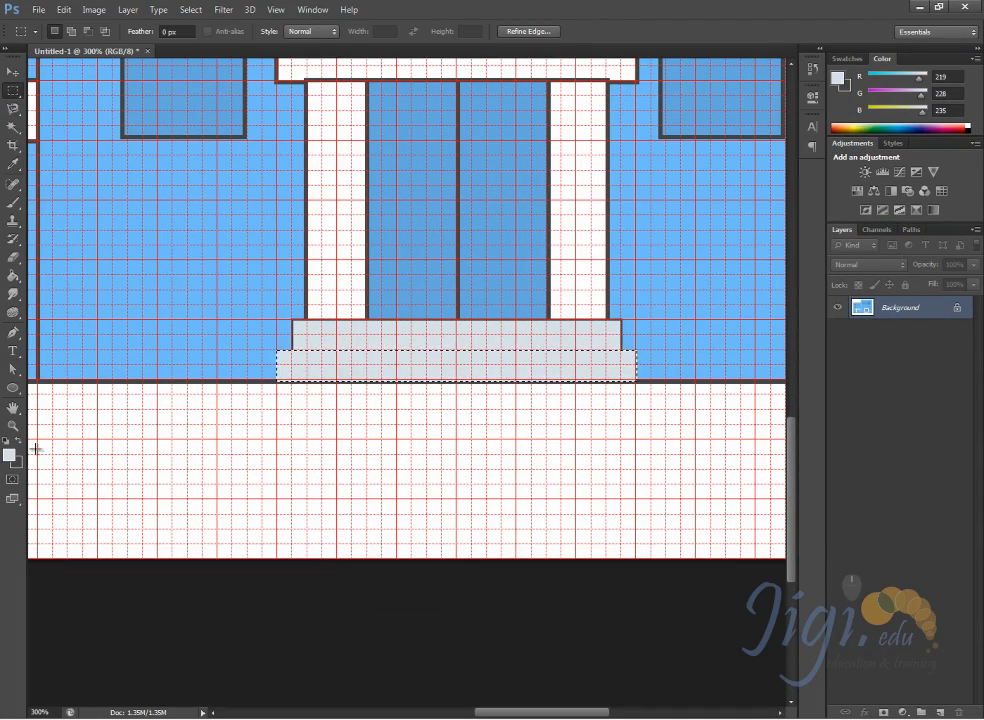
Step: Try to select a 6.5-by-half-square third step below the building's base line and undo the selection
left_click_drag(263, 381, 632, 415)
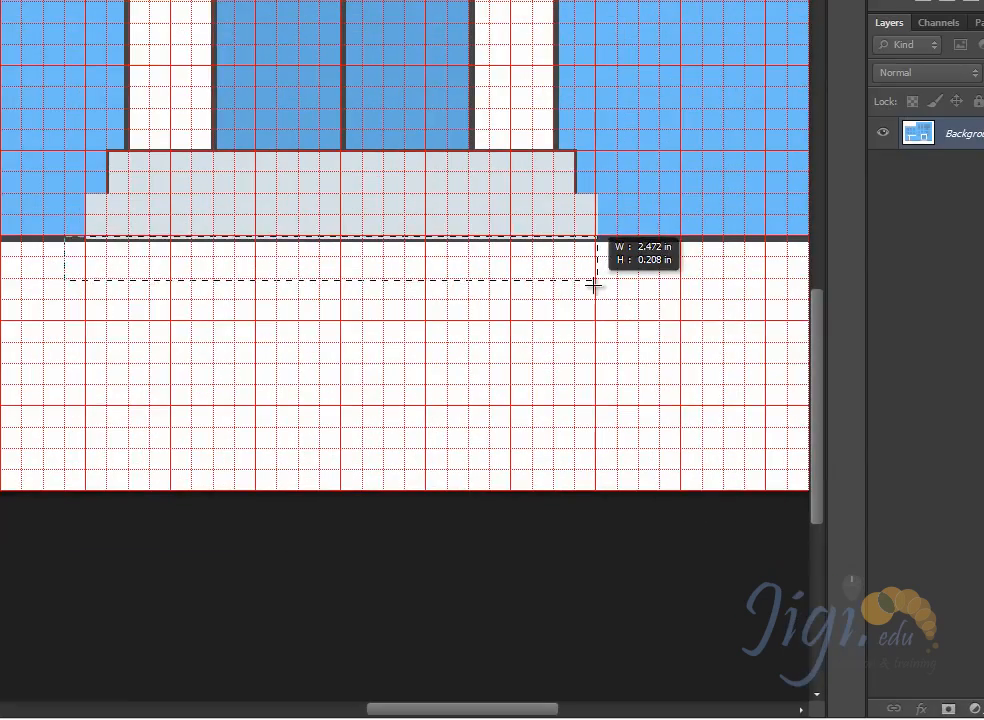
left_click_drag(594, 286, 616, 283)
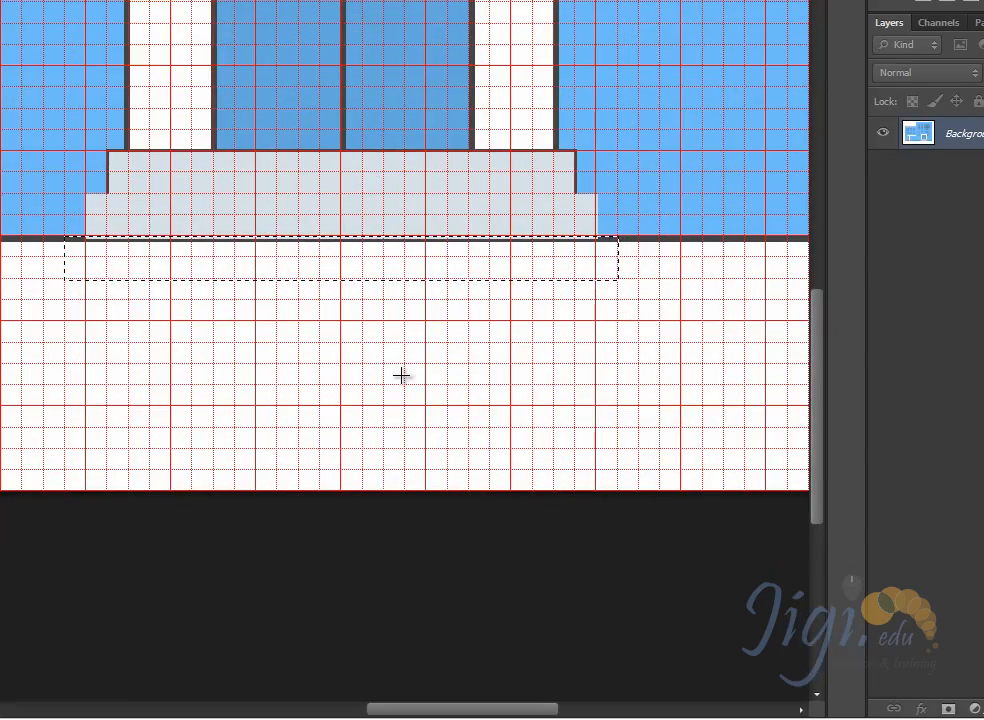
key("ctrl+z")
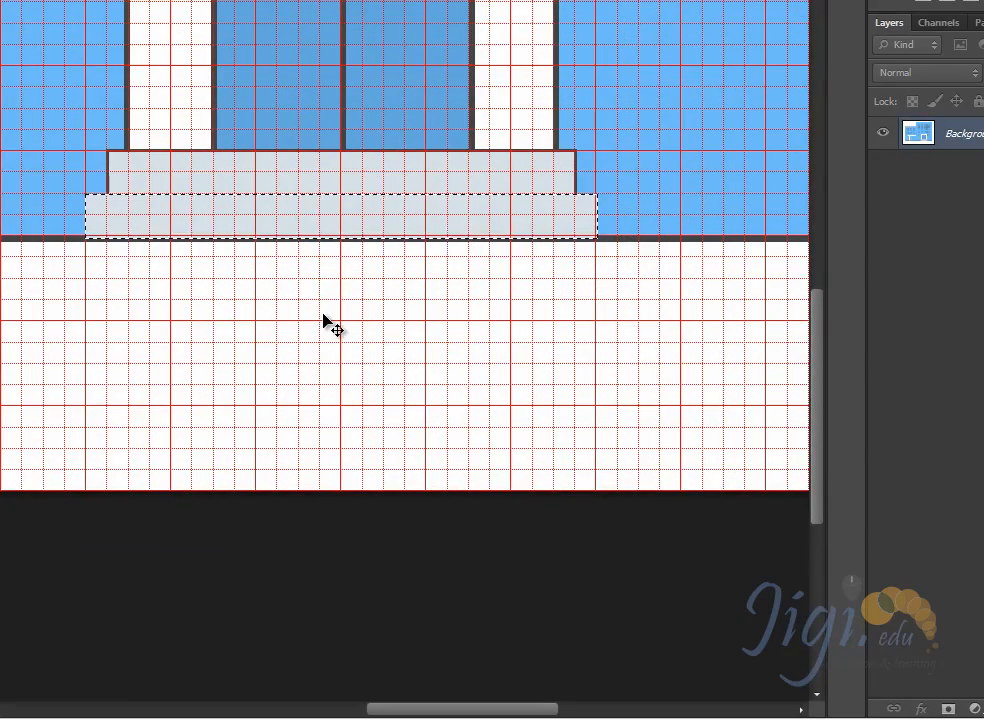
key("ctrl+alt+z")
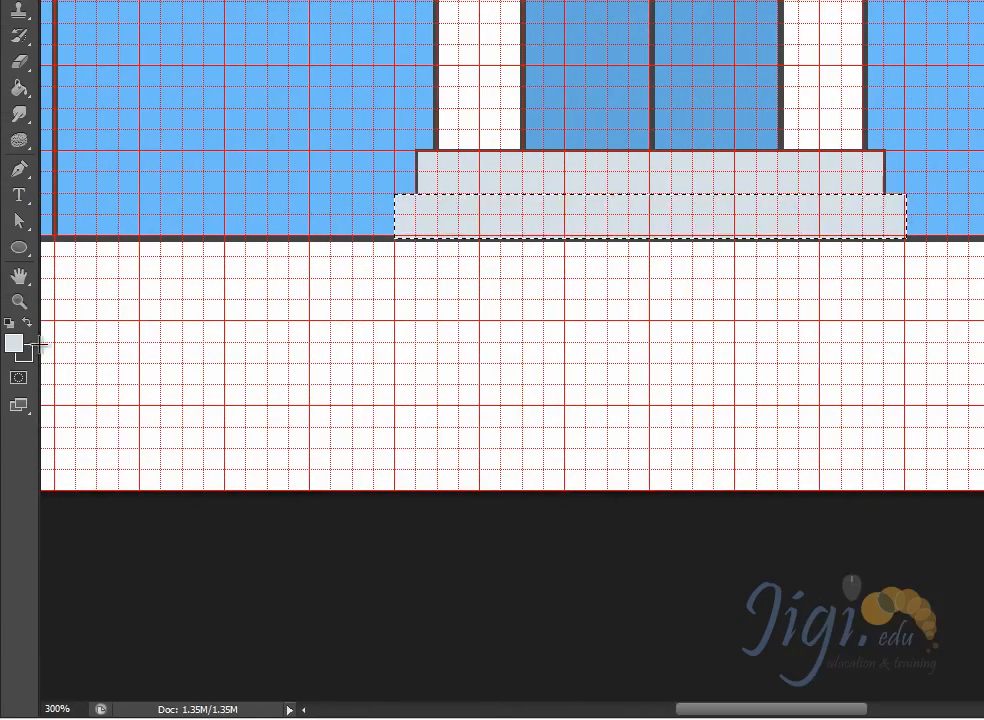
Step: Stroke the second entrance step with gray #4f4f4f
right_click(694, 198)
left_click(725, 450)
key("Return")
Step: Move the step selection half a square below the building's base line, widen it to 6.5 squares, and fill it with light gray #dbe4eb
key("m")
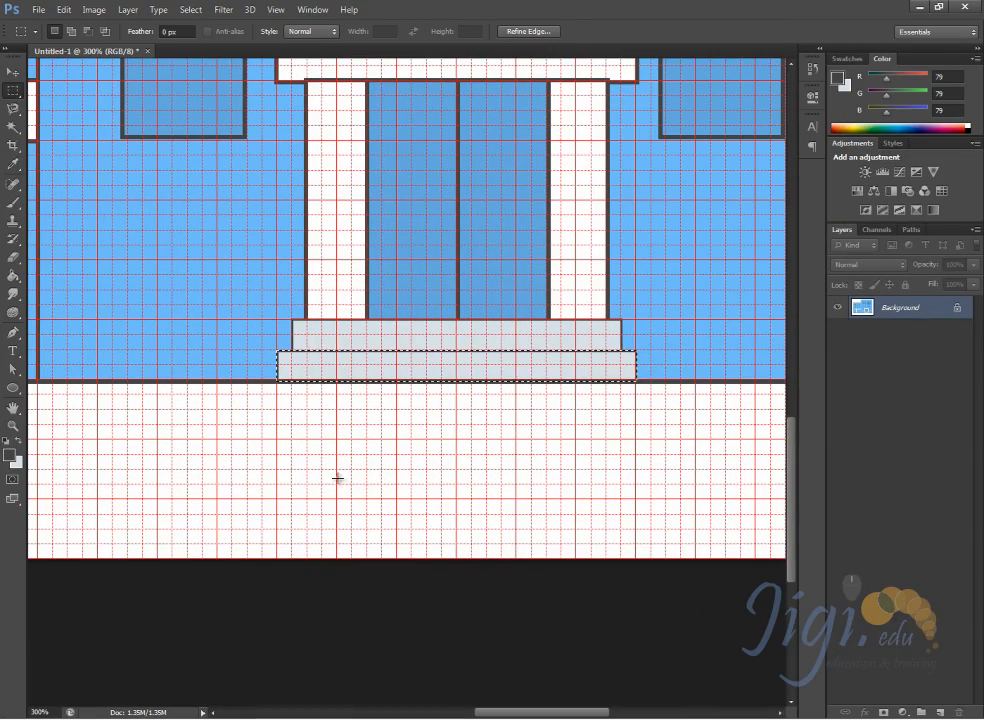
key("shift+Down")
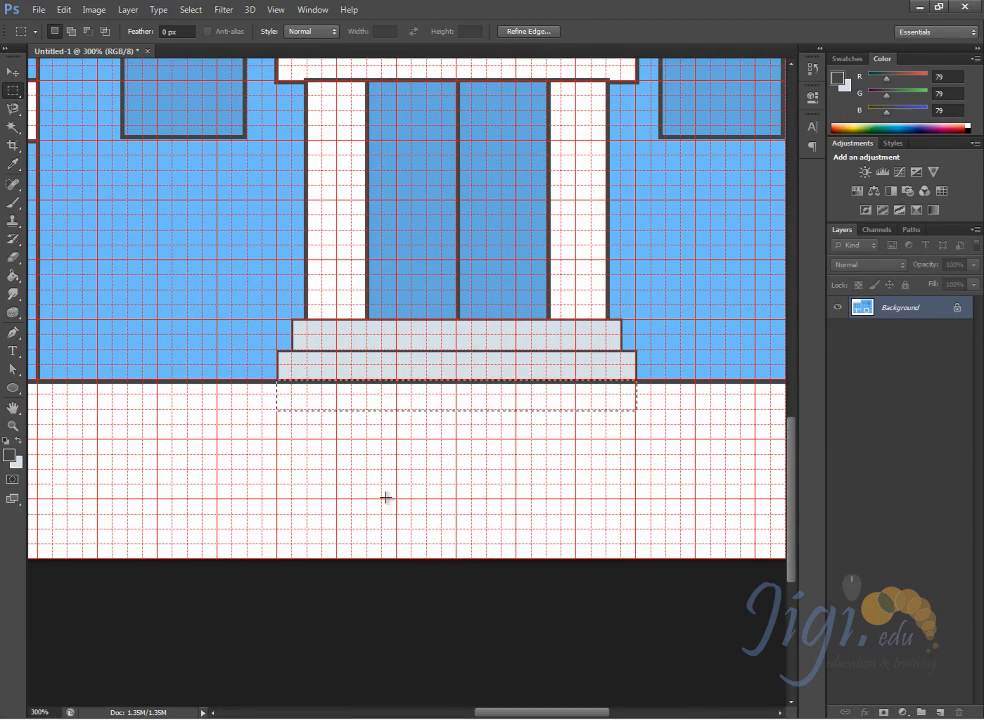
left_click_drag(265, 383, 277, 409)
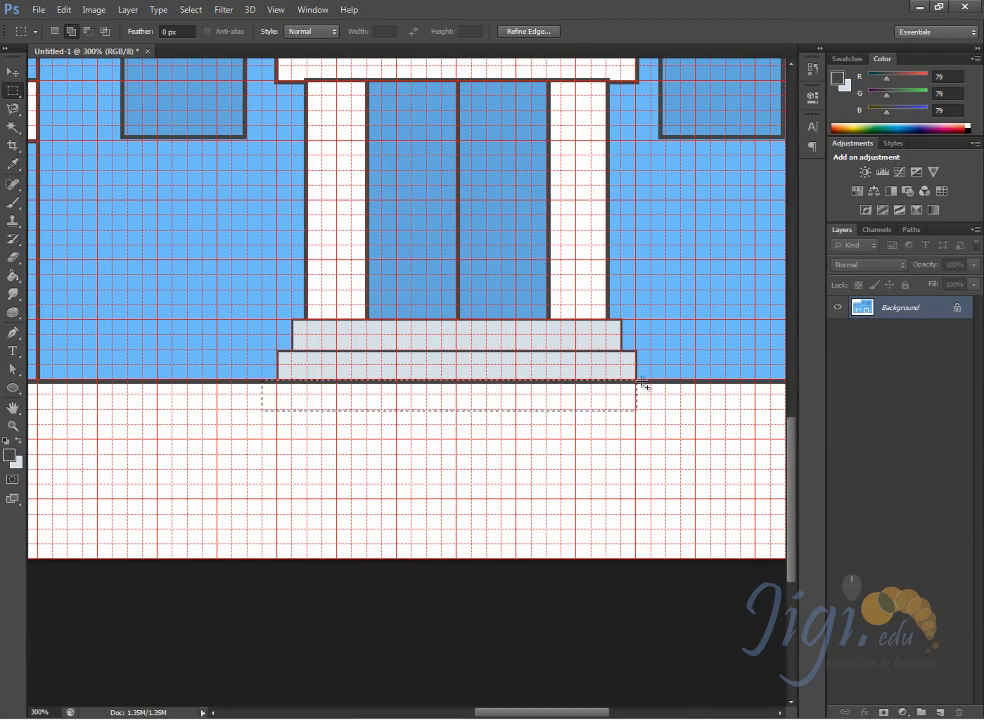
left_click_drag(641, 384, 651, 410)
key("x")
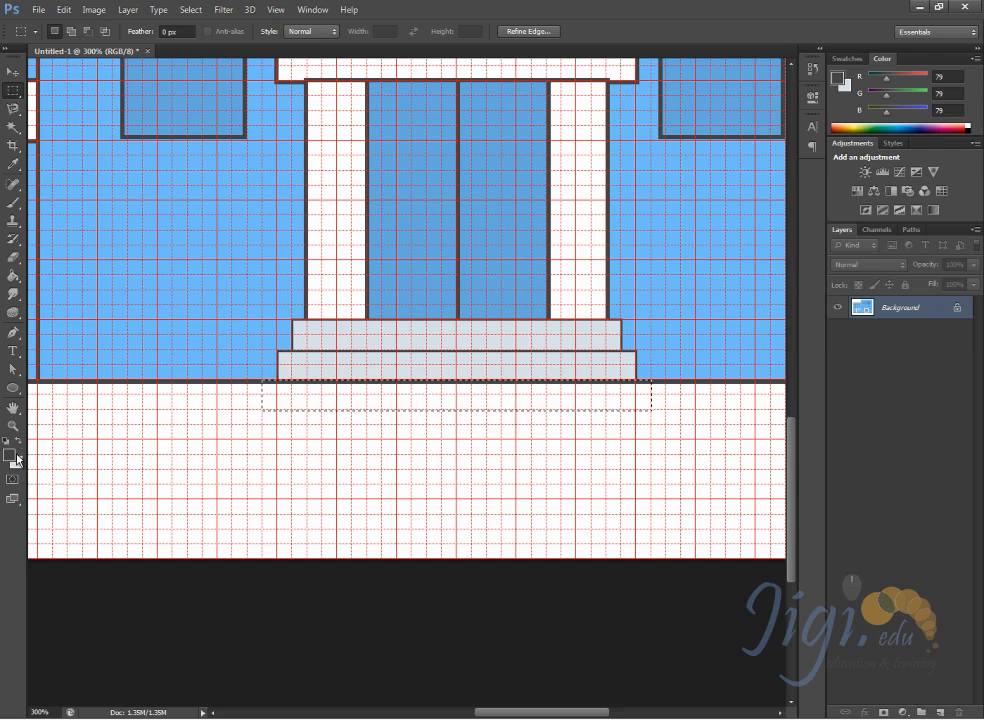
key("alt+BackSpace")
Step: Stroke the third entrance step with gray #4f4f4f and clear the selection
left_click(18, 440)
right_click(470, 370)
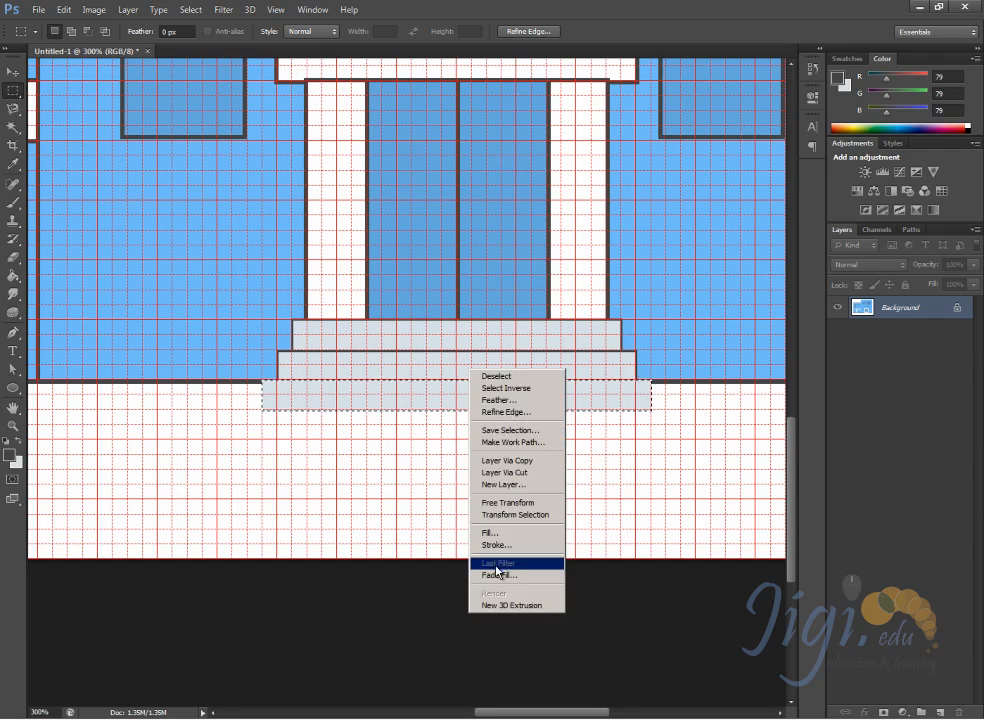
left_click(503, 546)
left_click(788, 130)
key("ctrl+d")
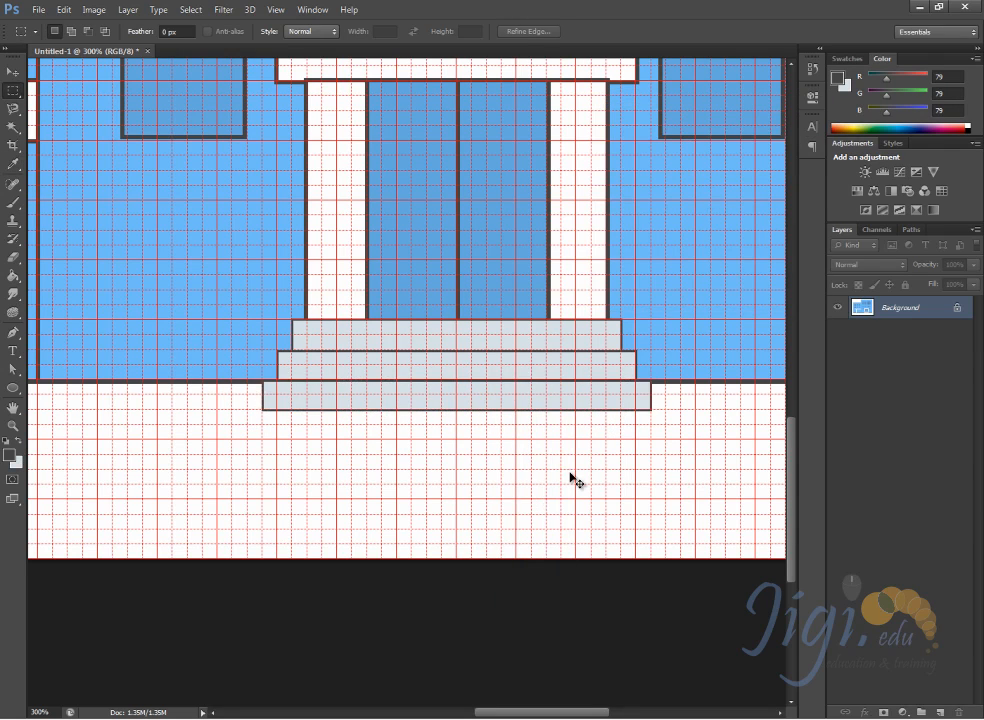
Step: Select a cross above the tall building's top window row from two overlapping bars, each 1.5 by half a grid square
key("ctrl+0")
scroll(571, 478, "up", 3)
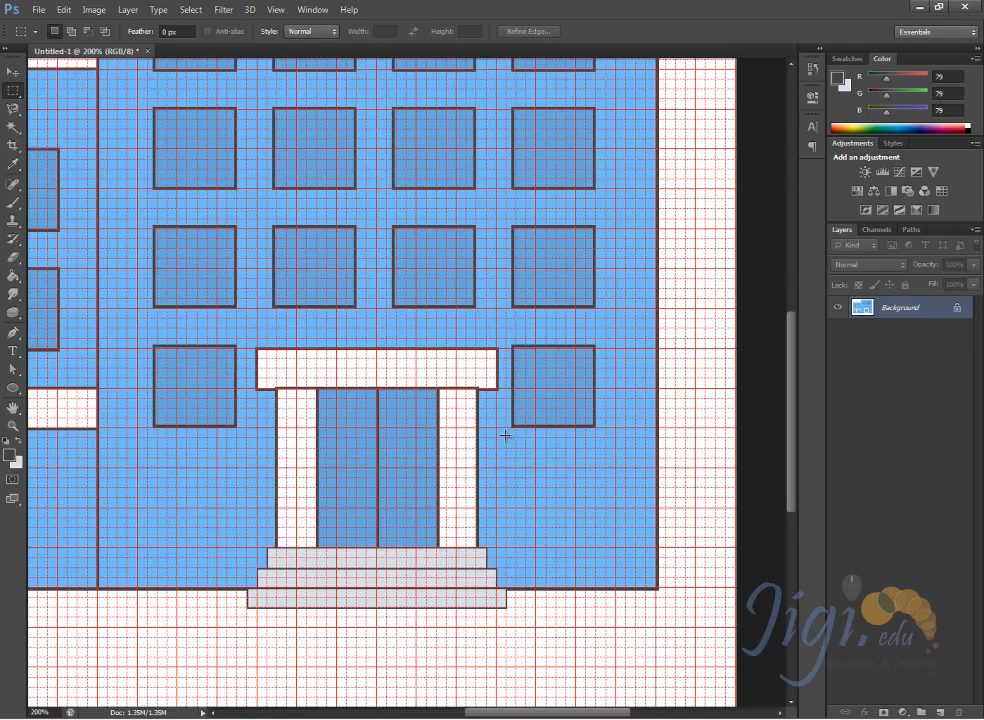
key("ctrl+minus")
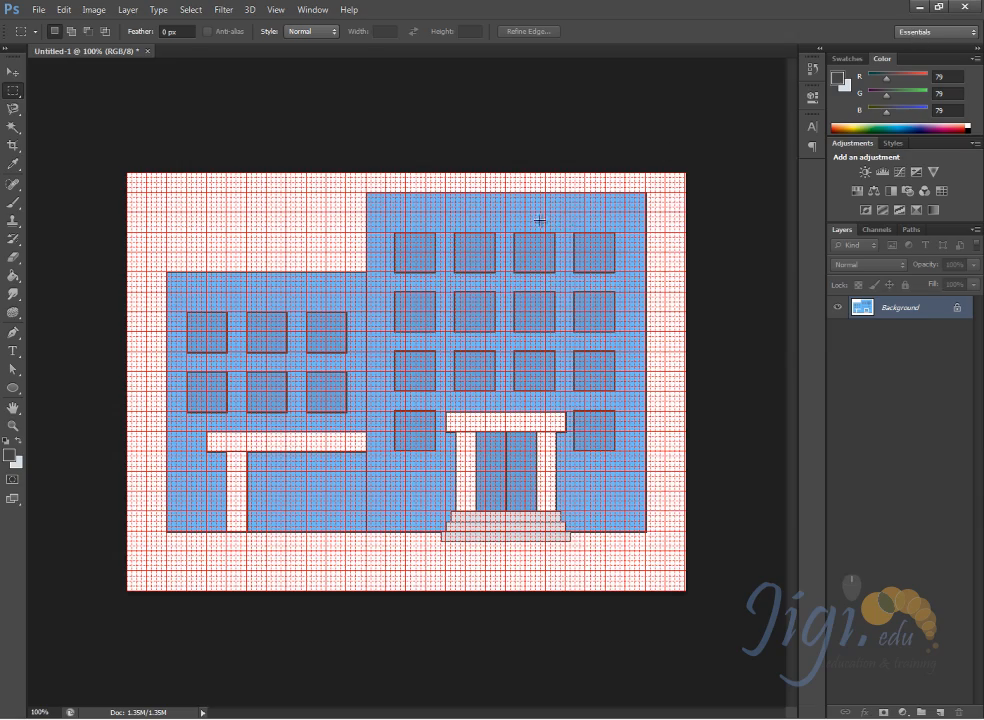
scroll(556, 242, "up", 4)
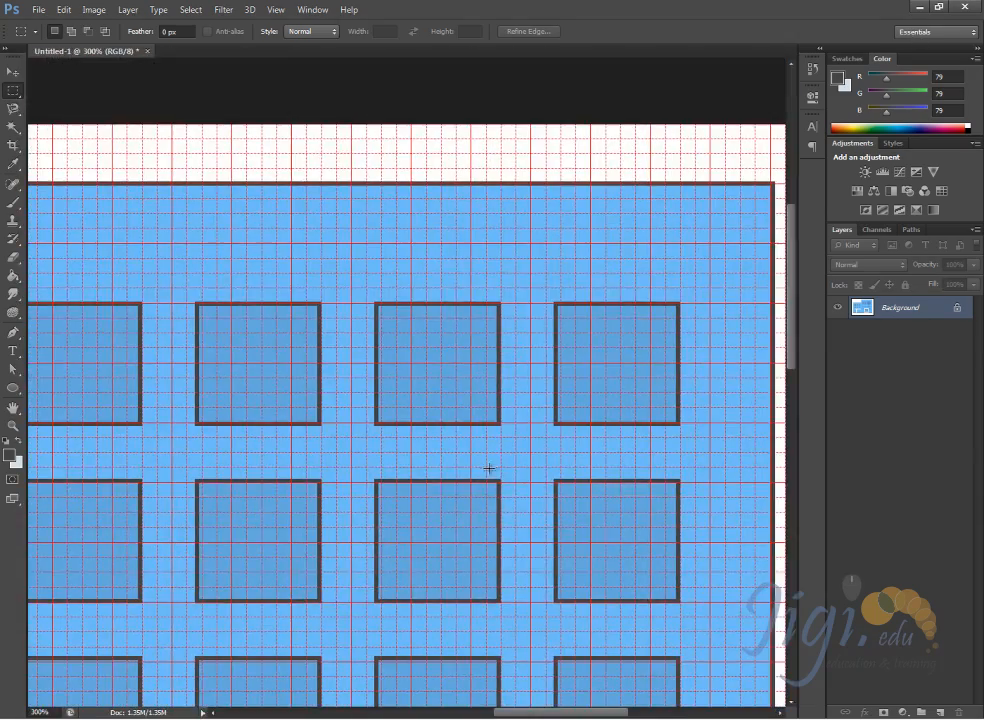
scroll(495, 468, "up", 1)
scroll(495, 468, "down", 1)
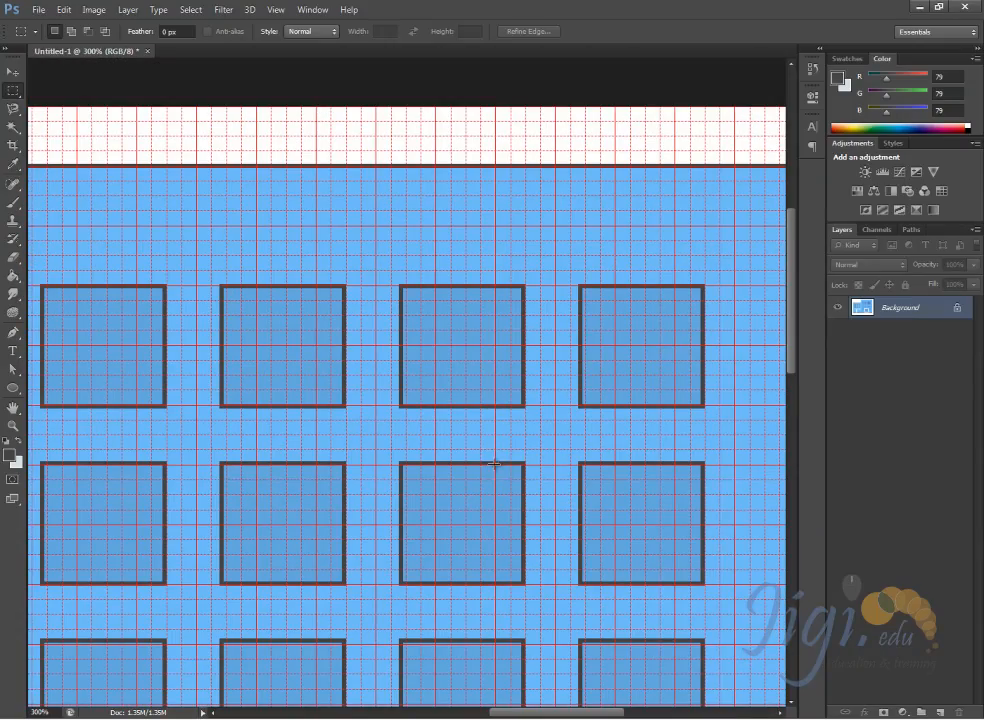
left_click_drag(353, 396, 533, 420)
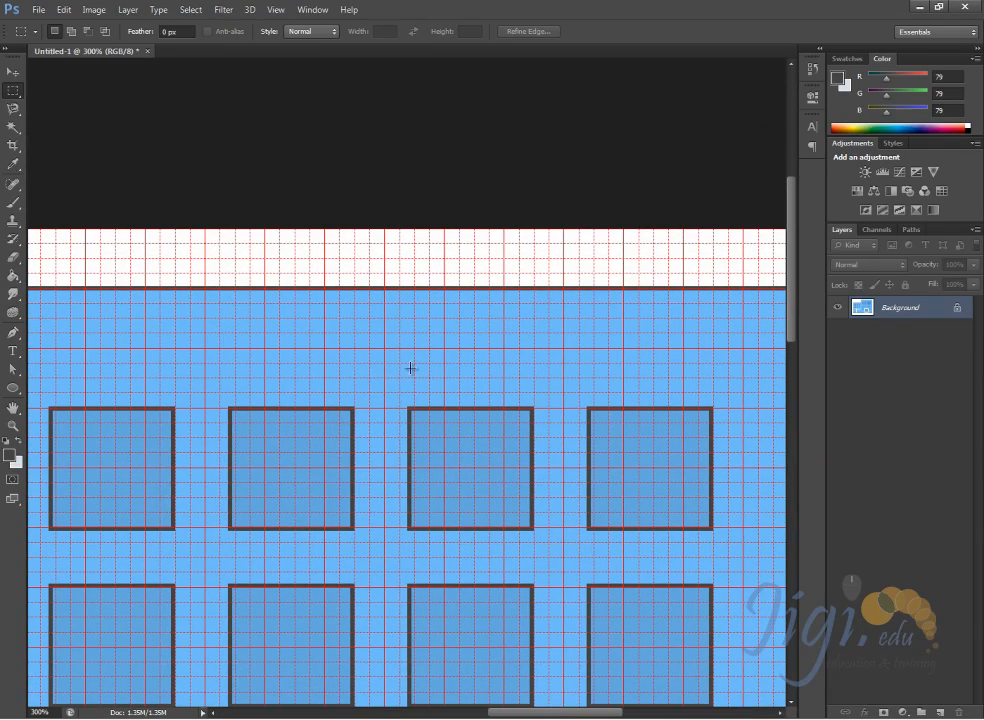
left_click_drag(411, 368, 416, 356)
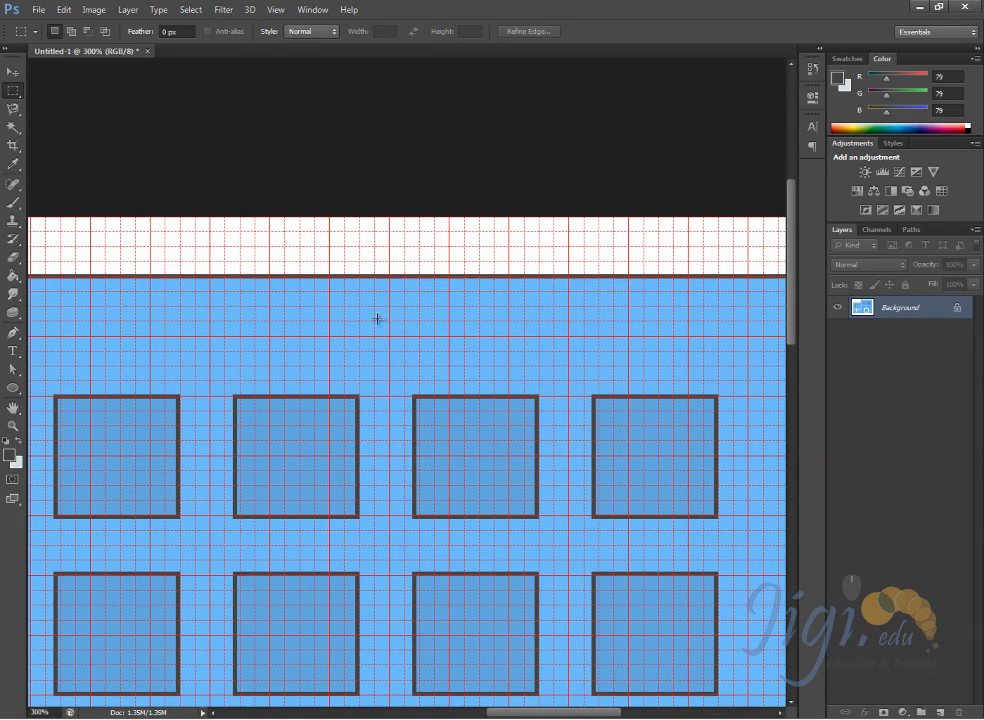
left_click_drag(377, 307, 393, 367)
left_click_drag(381, 303, 404, 366)
left_click(408, 372)
left_click_drag(376, 290, 404, 380)
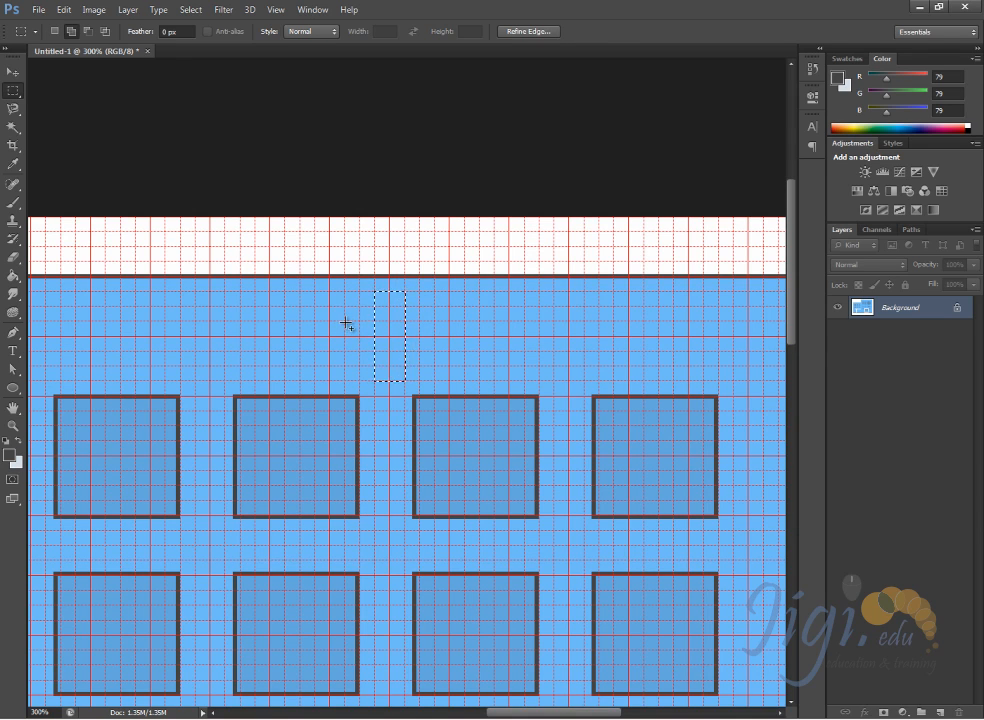
left_click_drag(345, 323, 434, 351)
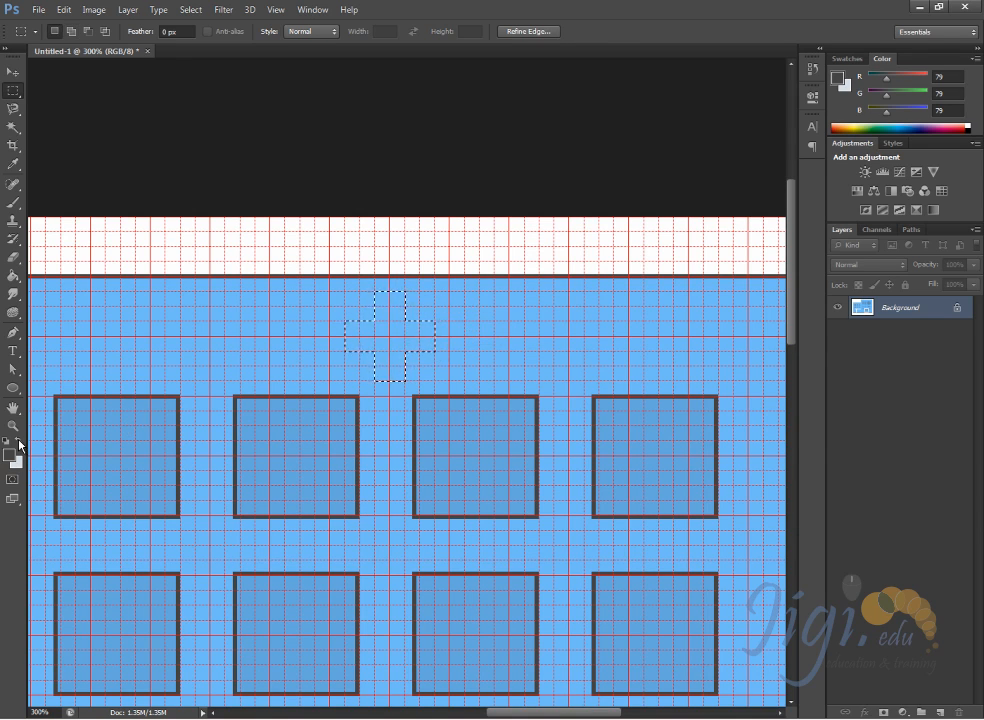
Step: Fill the cross selection with pure red #ff0000
left_click(18, 441)
left_click(9, 456)
left_click(666, 419)
left_click_drag(634, 270, 652, 239)
left_click(804, 232)
key("alt+BackSpace")
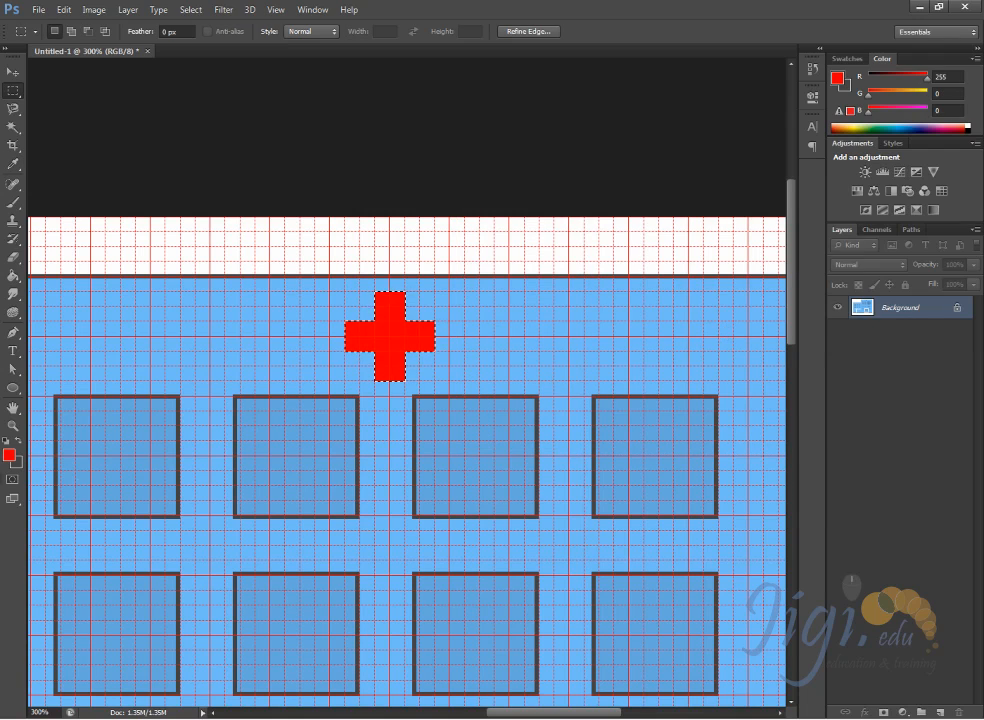
Step: Stroke the red cross with gray #4f4f4f and clear the selection
left_click(17, 441)
left_click(9, 456)
left_click(808, 231)
right_click(437, 347)
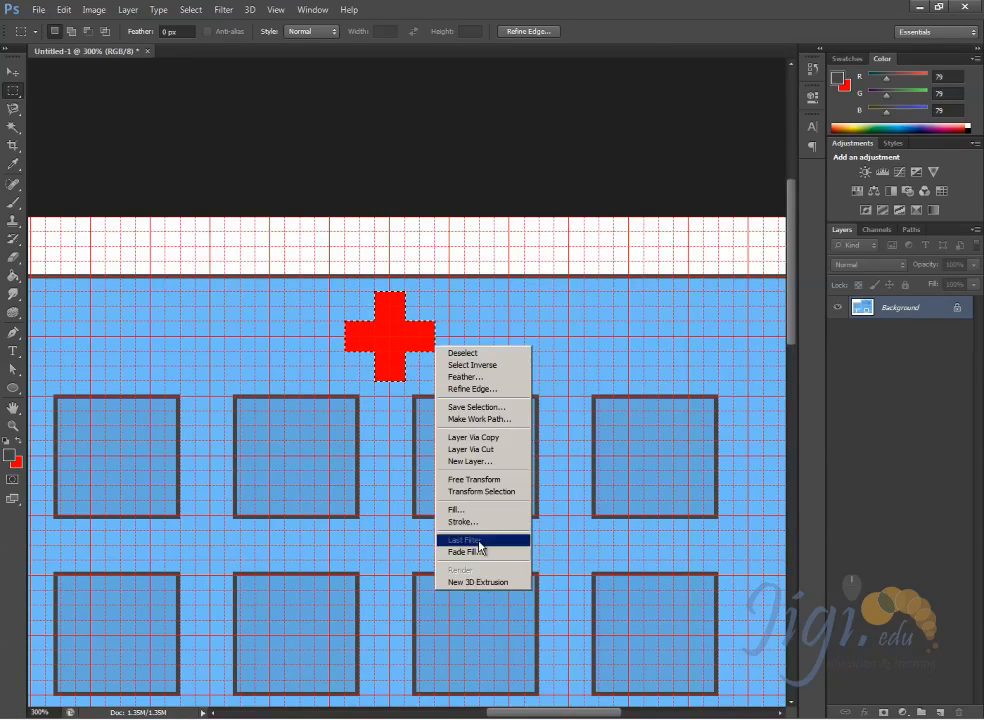
left_click(604, 251)
right_click(405, 347)
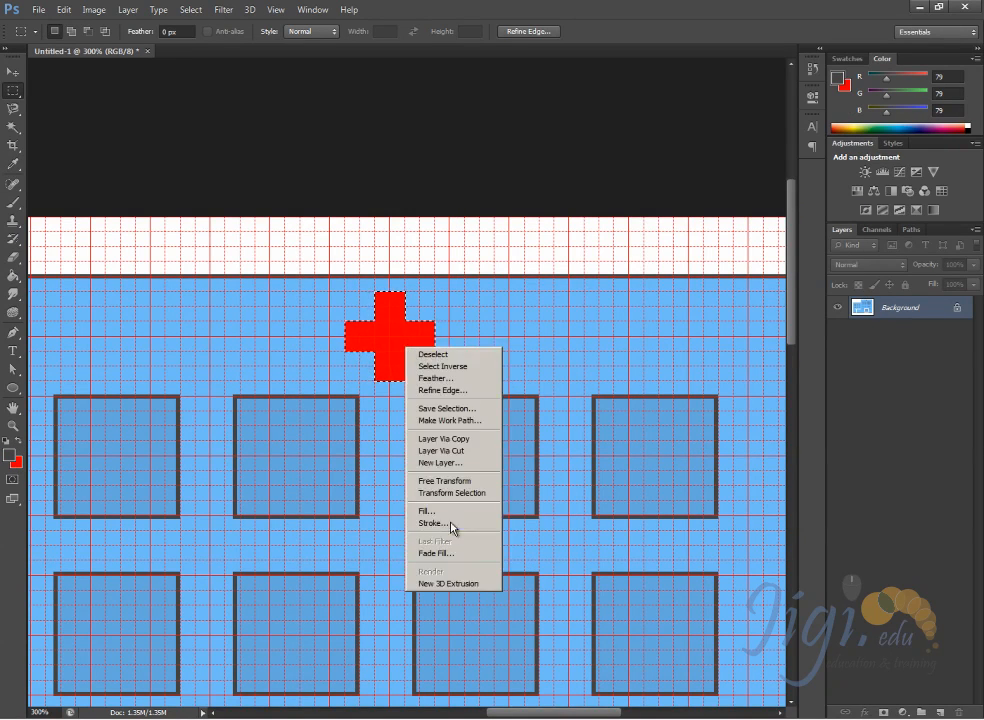
left_click(451, 524)
key("Return")
Step: Try to draw an ellipse shape on the left door panel with the Ellipse Tool and undo it
left_click_drag(498, 496, 480, 374)
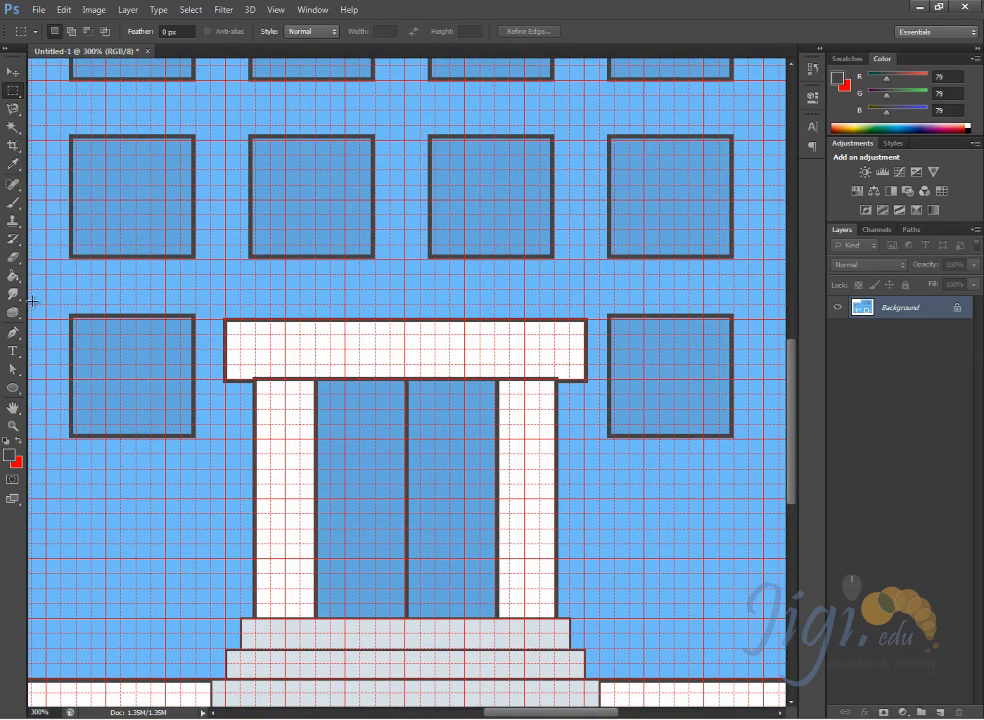
left_click(13, 388)
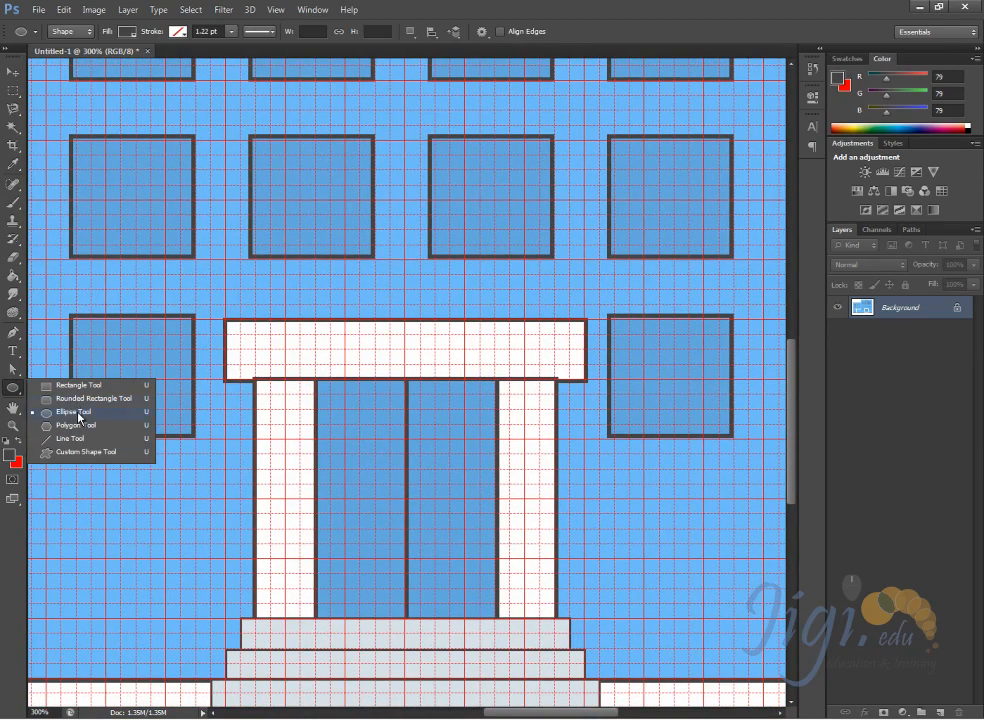
left_click(76, 411)
left_click_drag(360, 491, 406, 529)
key("ctrl+z")
Step: Select a half-square circle at mid-height on the left door panel with the Elliptical Marquee and fill it with white
key("m")
left_click(19, 96)
left_click(72, 103)
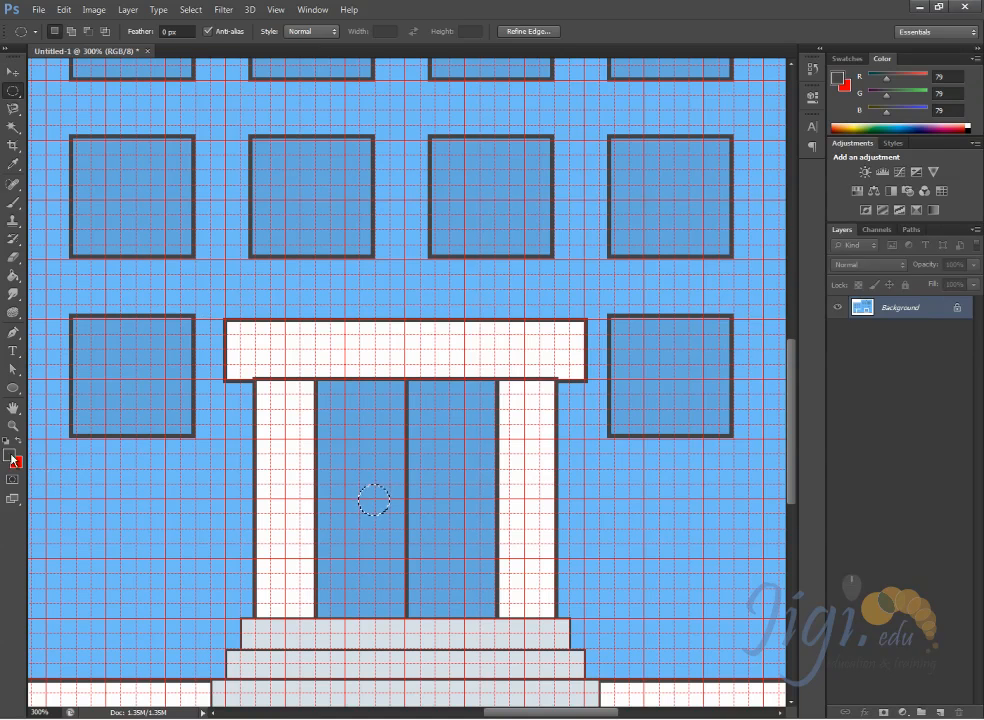
left_click(10, 455)
left_click(369, 345)
key("Return")
key("alt+BackSpace")
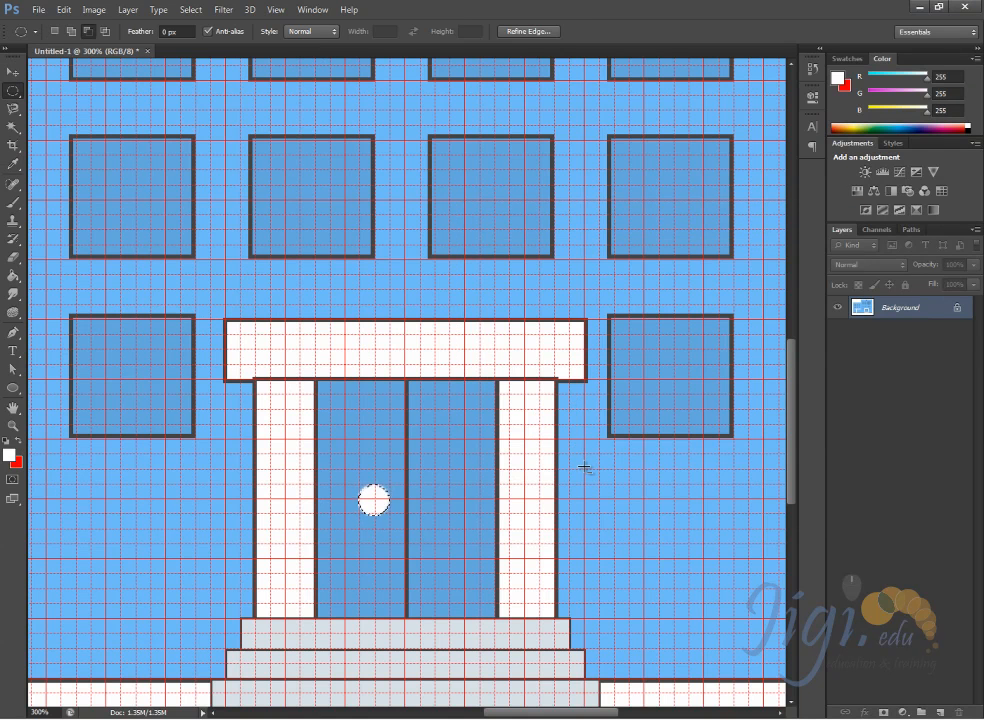
Step: Stroke the left door's white circle with a 1 px line in the gray sampled from the door outline
left_click(18, 441)
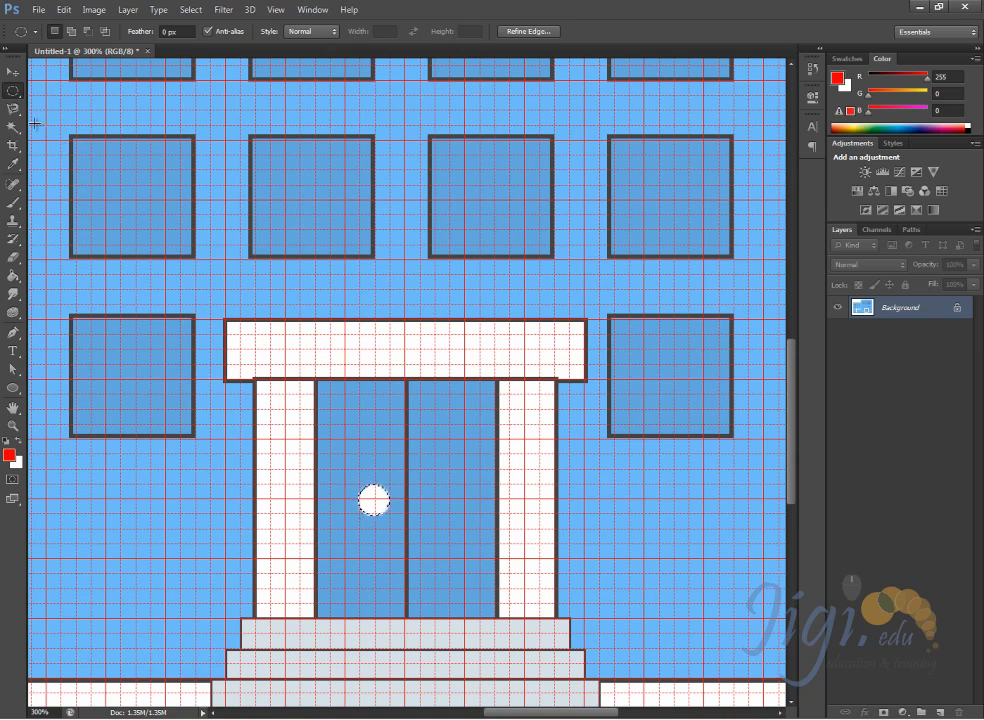
right_click(375, 501)
left_click(420, 424)
left_click(671, 162)
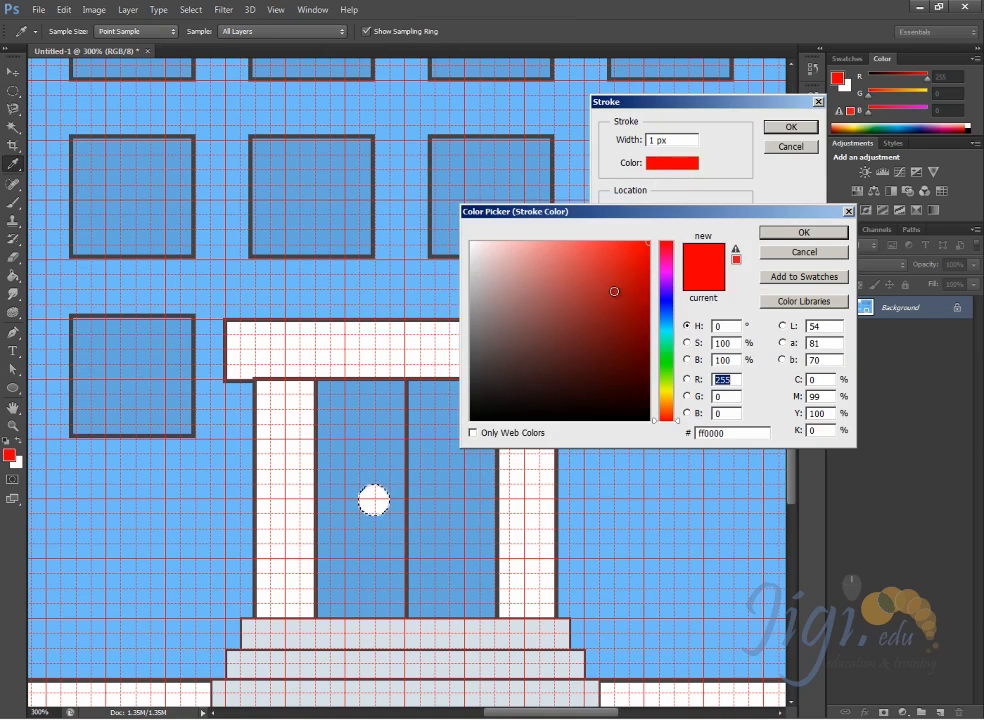
left_click(409, 382)
key("Return")
left_click(788, 127)
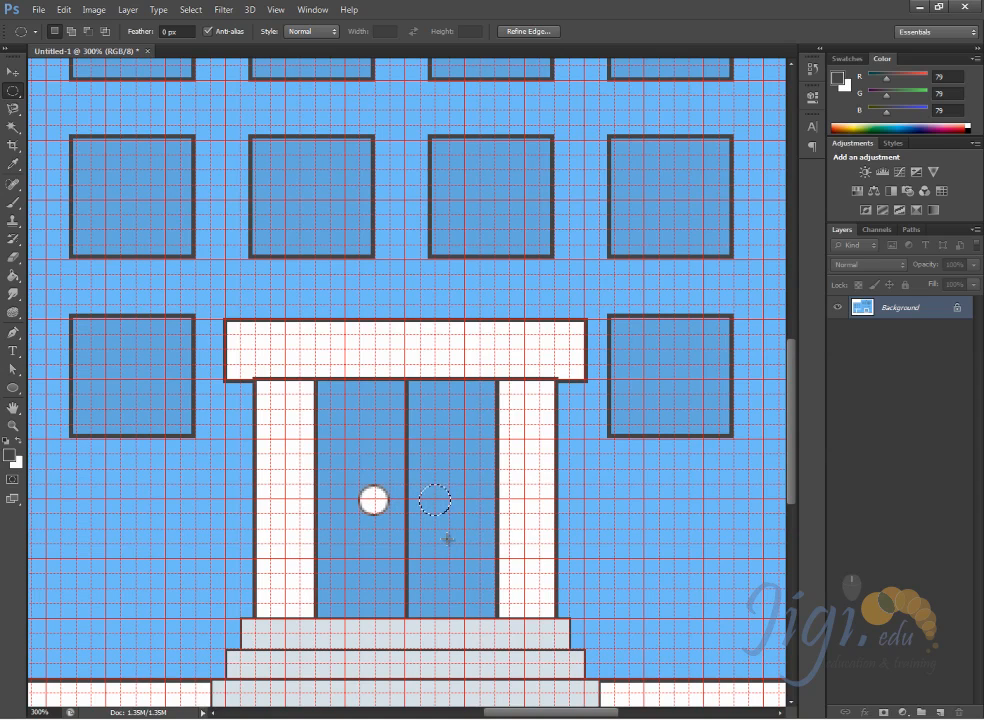
Step: Fill a matching half-square circle on the right door panel with white and stroke it with gray #4f4f4f
key("alt+BackSpace")
key("ctrl+z")
key("ctrl+BackSpace")
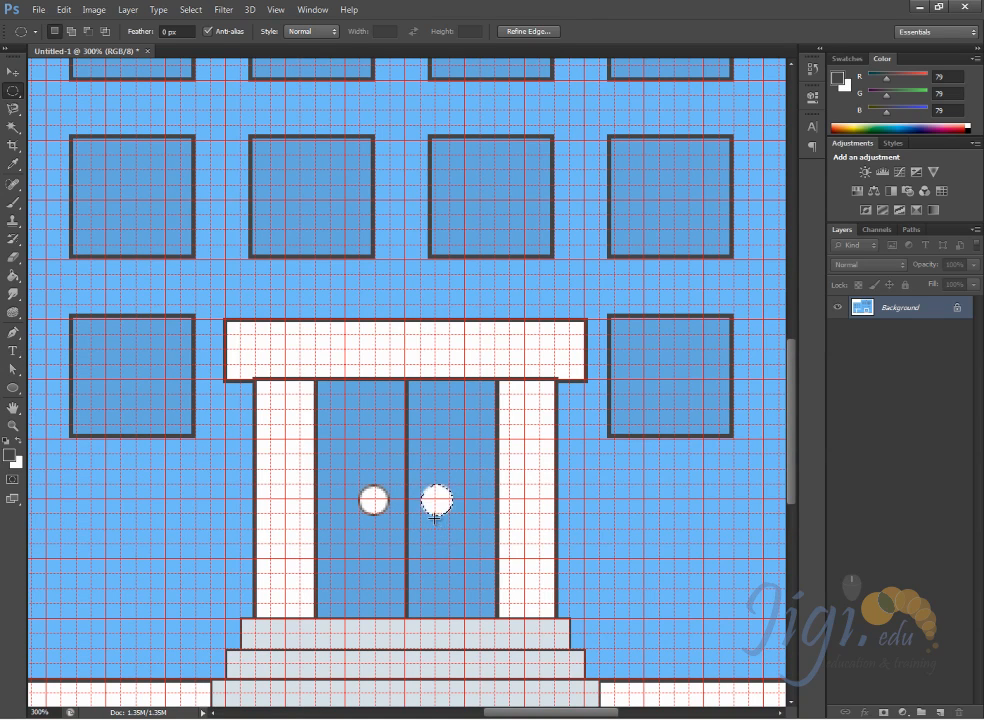
right_click(435, 506)
left_click(477, 437)
key("Return")
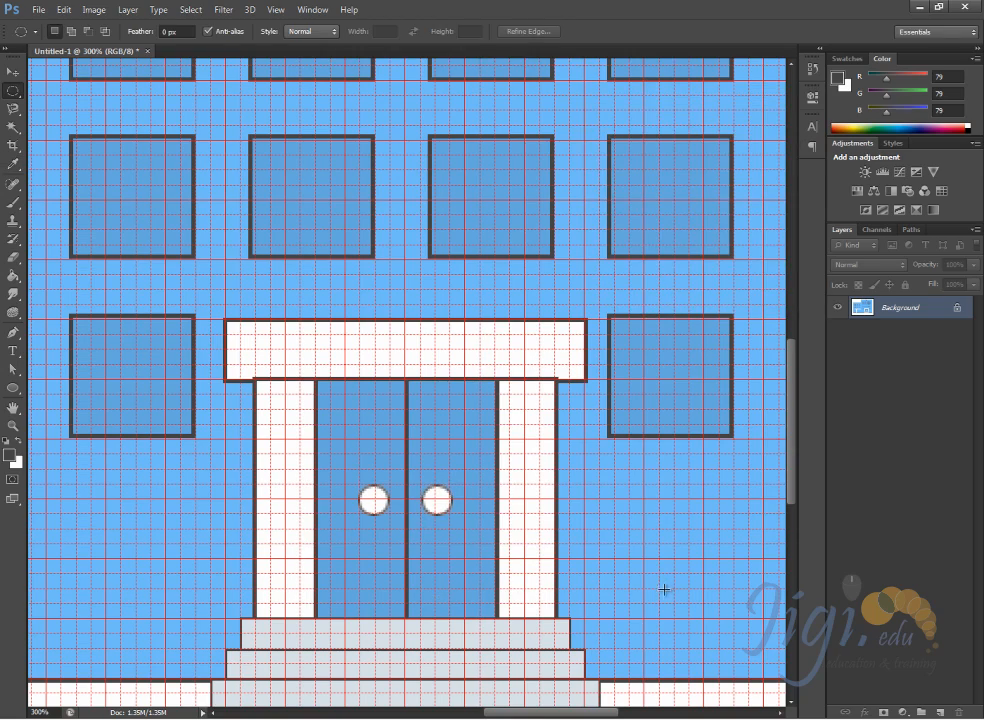
Step: Hide the grid and show the whole hospital drawing at 100% zoom
key("ctrl+1")
left_click(275, 9)
mouse_move(314, 200)
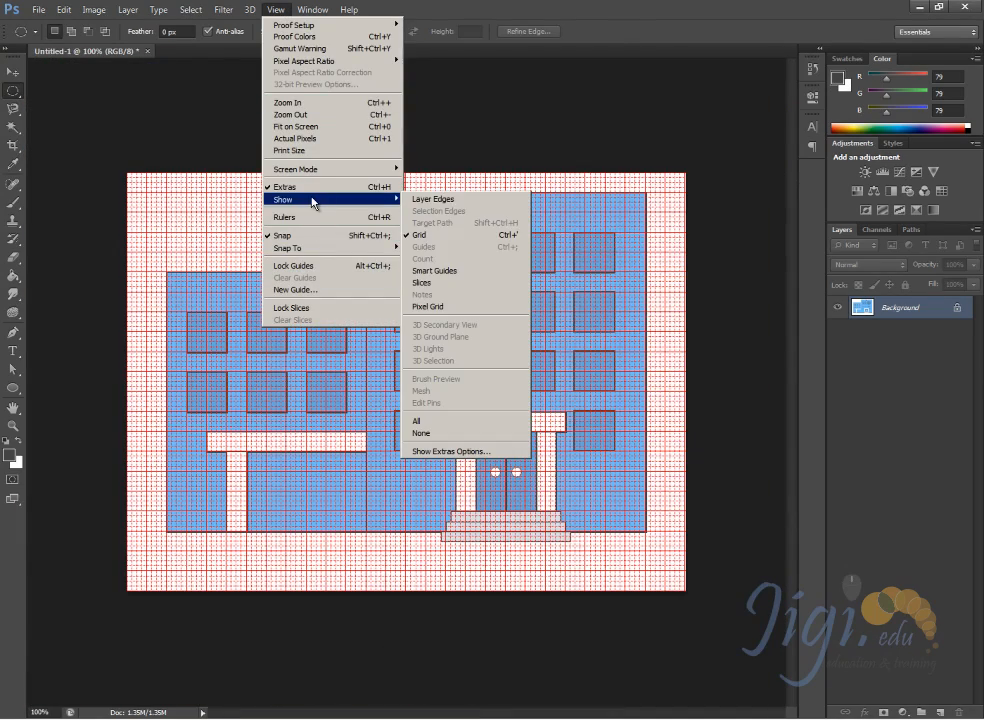
left_click(460, 356)
key("ctrl+0")
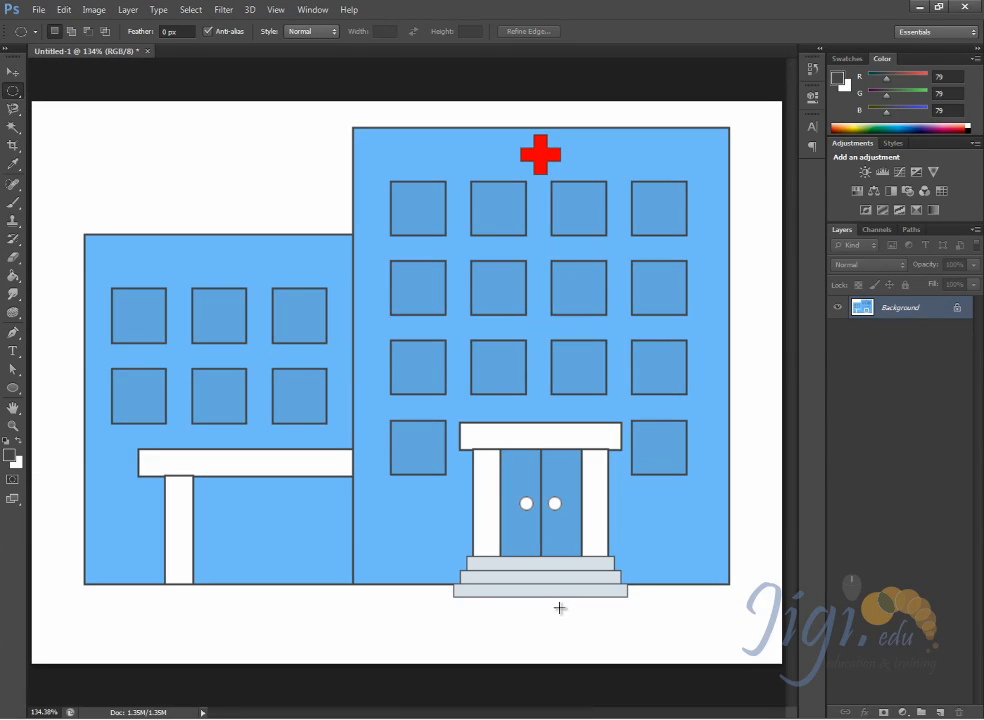
key("ctrl+1")
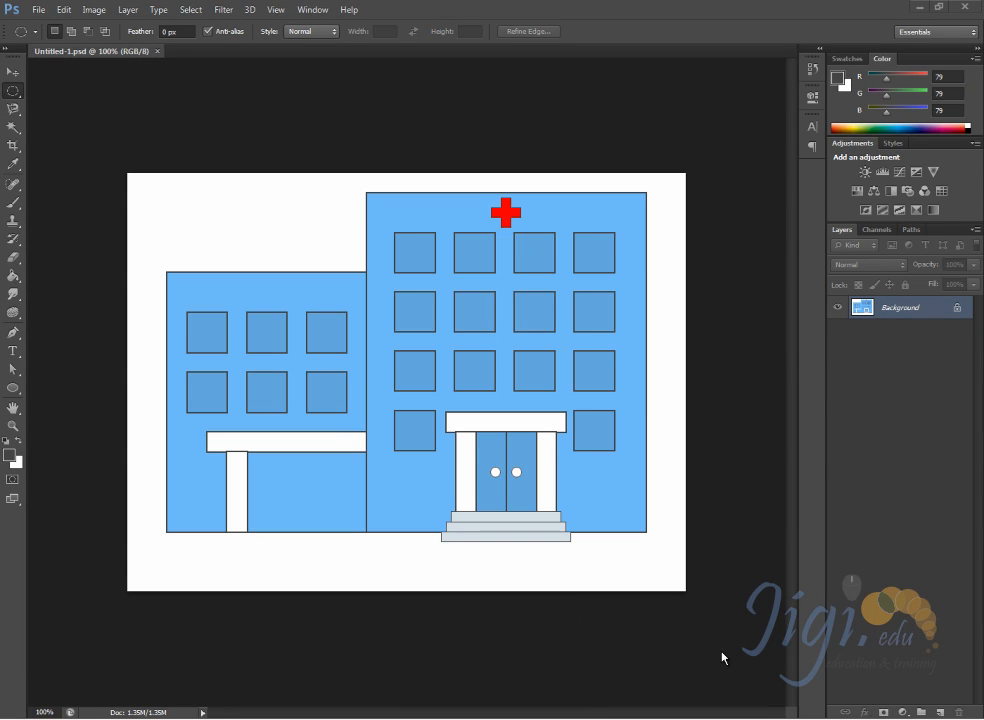